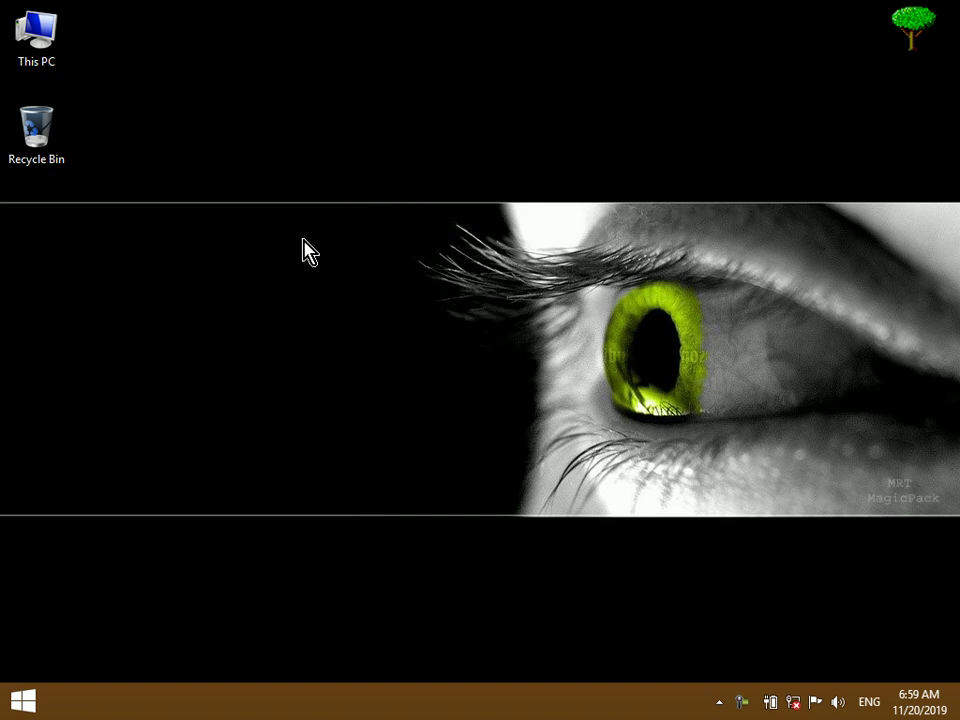
- Refresh the desktop, launch Notepad from the Run box, and maximize its window
left_click(388, 309)
key("super+r")
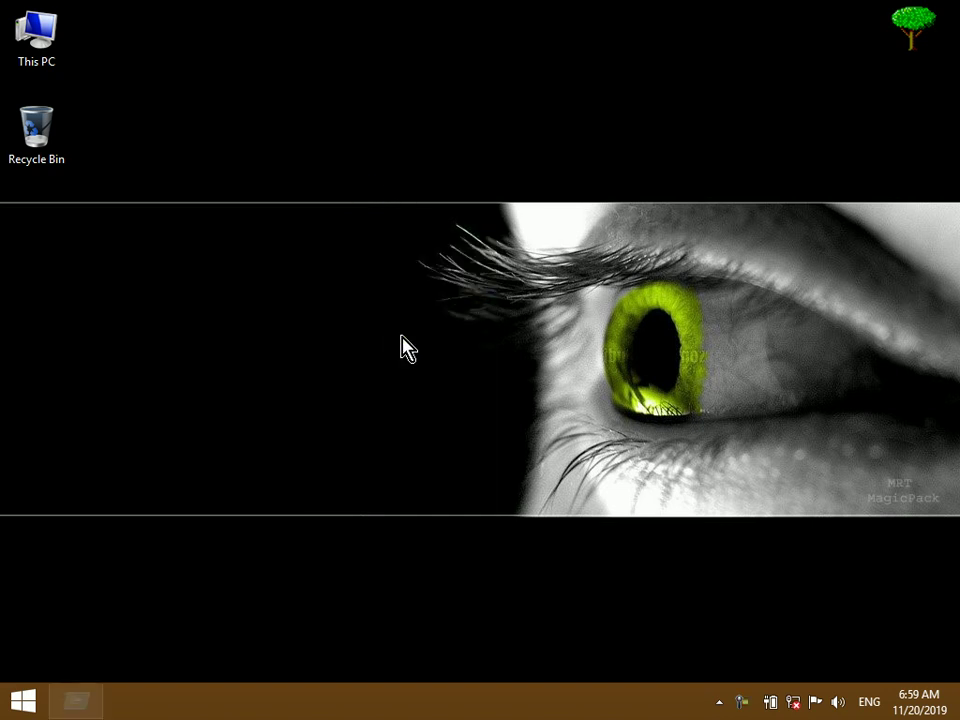
type("notepad")
key("Return")
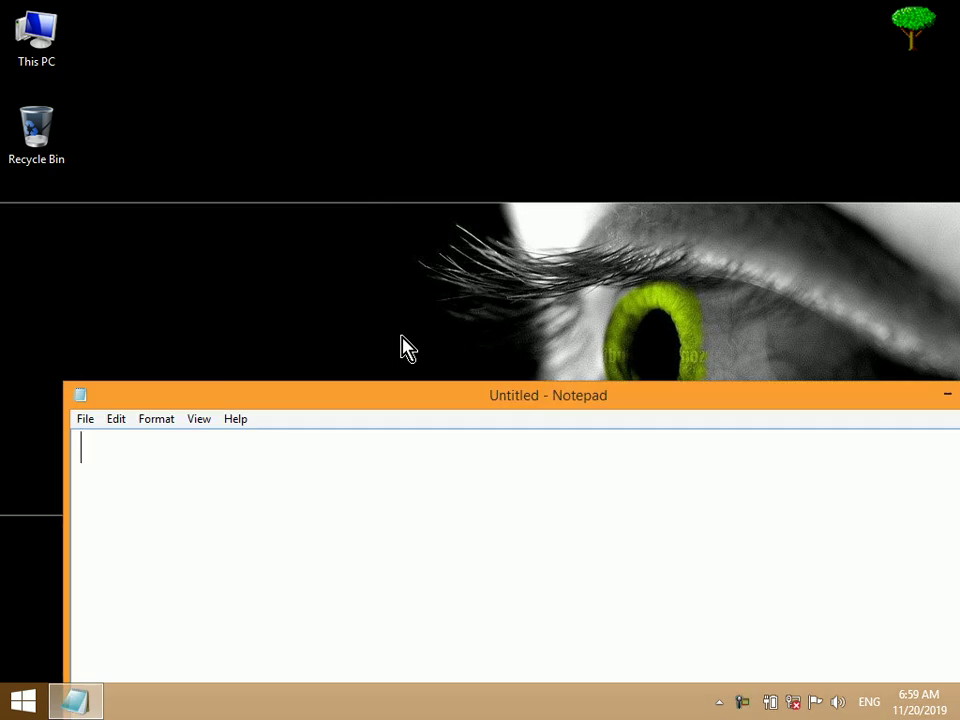
double_click(403, 397)
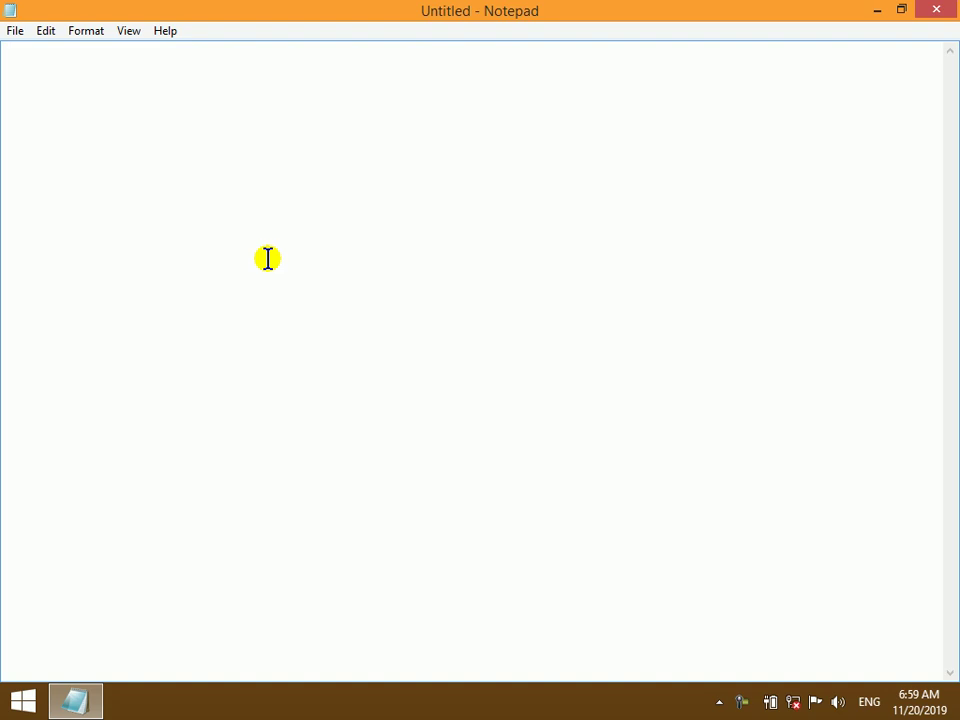
- Write the heading '---------Student Database-------------' and start a new line below it
type("S")
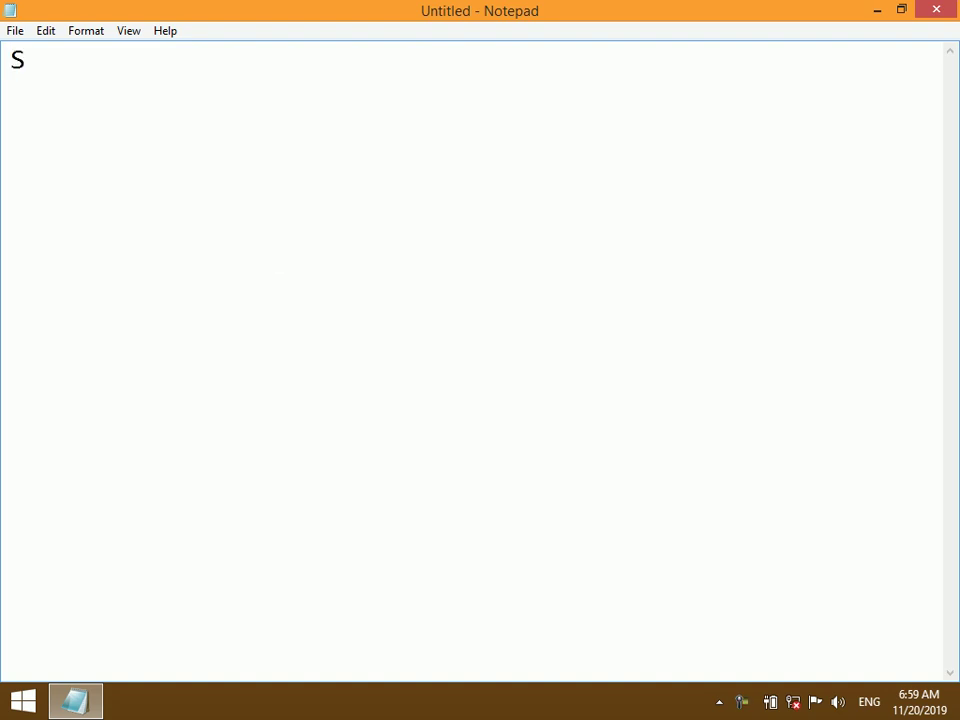
type("tudent Data")
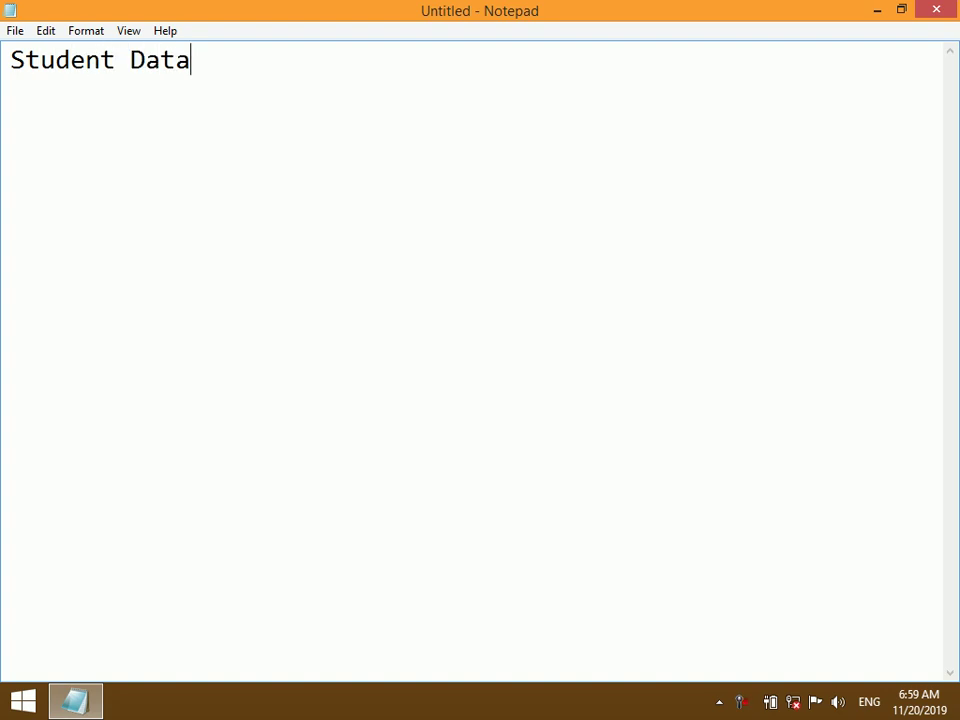
type("base")
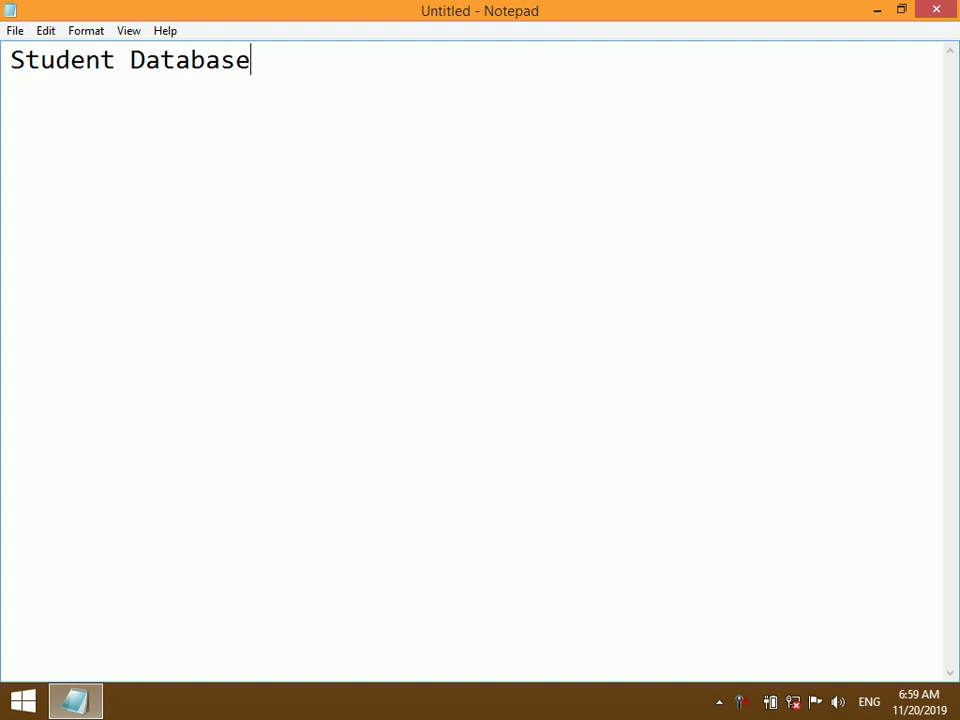
key("Left")
key("Left")
key("Left")
key("Left")
key("Left")
key("Left")
key("Left")
key("Left")
type("---------")
key("Left")
key("Left")
key("Left")
key("Left")
key("Left")
key("Left")
key("Right")
key("Right")
key("Right")
key("Right")
key("Right")
key("Right")
key("Right")
key("Right")
key("Right")
type("-------------")
key("Left")
key("Left")
key("Left")
key("Left")
key("Left")
key("Left")
key("Left")
key("Left")
key("Left")
key("Left")
key("Left")
key("Left")
key("Left")
key("Right")
key("Right")
key("Right")
key("Right")
key("Right")
key("Right")
key("Right")
key("Right")
key("Right")
key("Right")
key("Right")
key("Right")
key("Right")
key("Return")
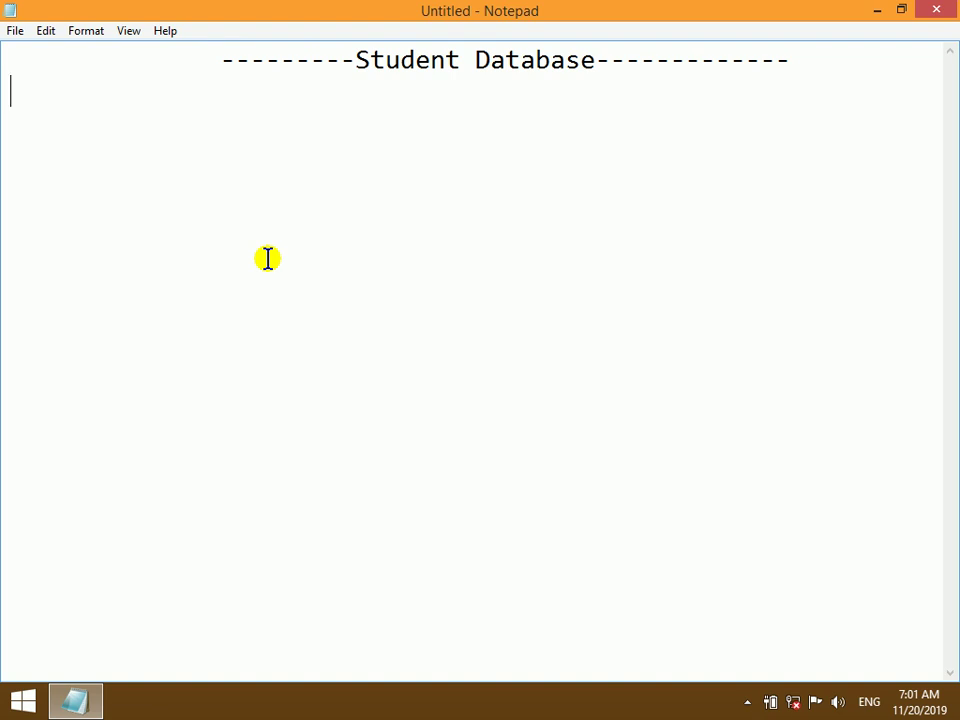
- Type '1. Table' with indented sub-items 'a. Master table' and 'b. Child Table'
type("1. T")
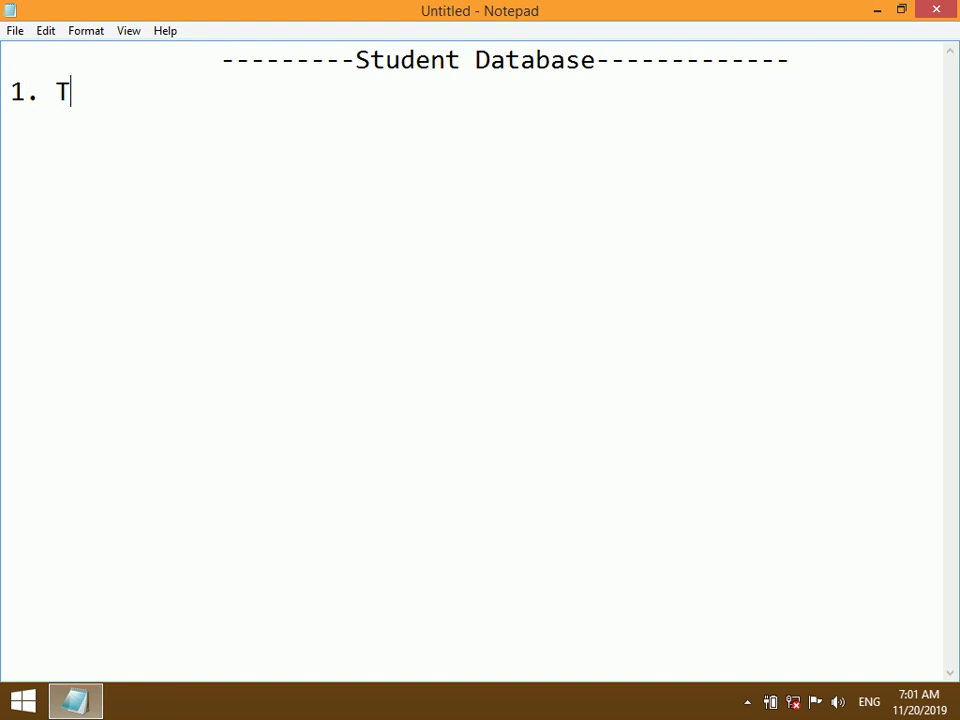
type("able")
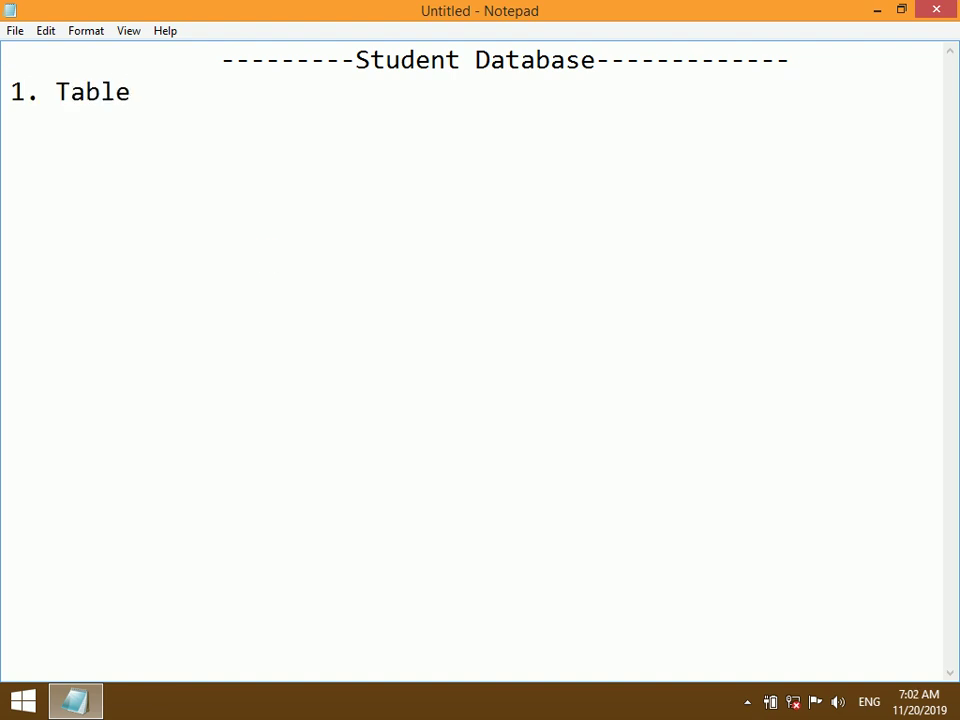
key("Return")
key("Tab")
type("a. ")
type("Master table")
key("Return")
key("Tab")
type("b. ")
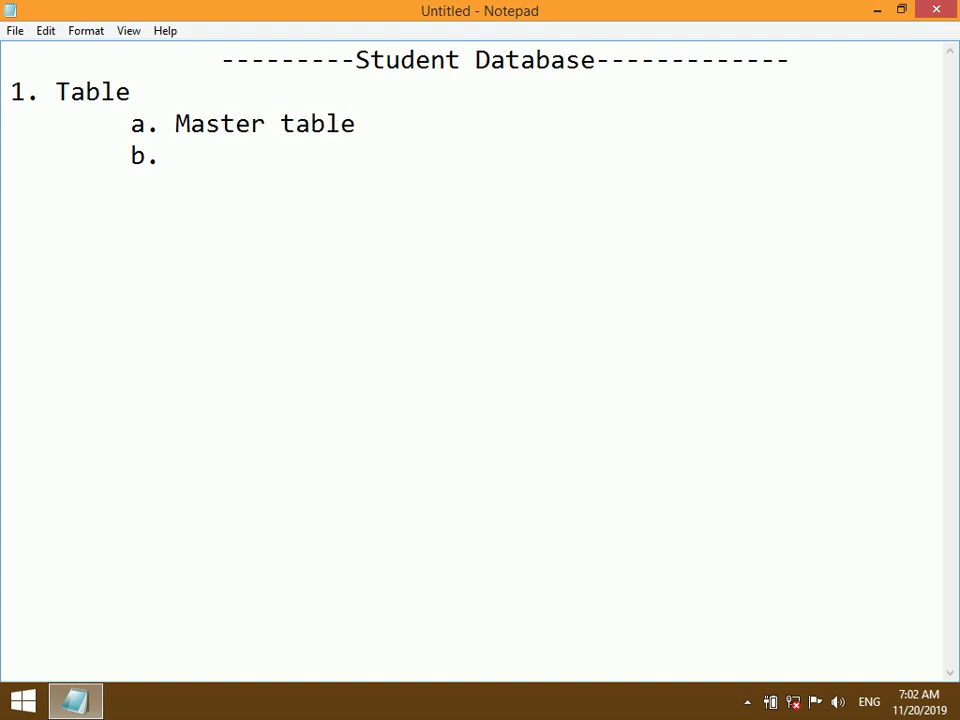
type("Chaild")
key("BackSpace")
key("BackSpace")
key("BackSpace")
key("BackSpace")
key("BackSpace")
type("ild Ta")
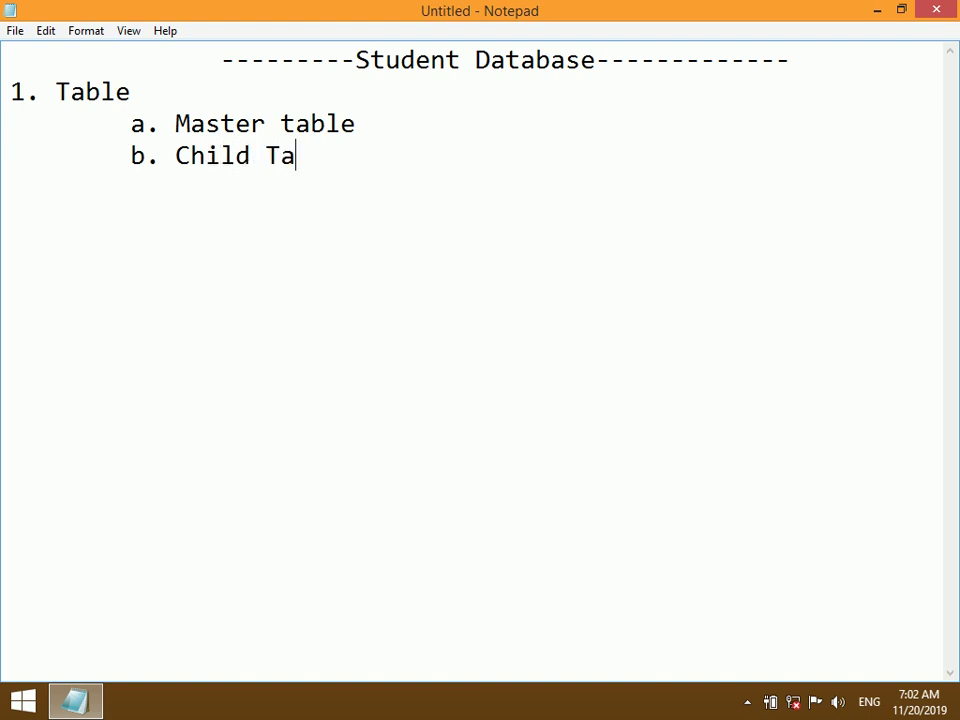
type("ble")
- Capitalize the T in 'a. Master Table' and return to the end of the list
key("Up")
key("Left")
key("Left")
key("Left")
key("BackSpace")
type("T")
key("Down")
key("End")
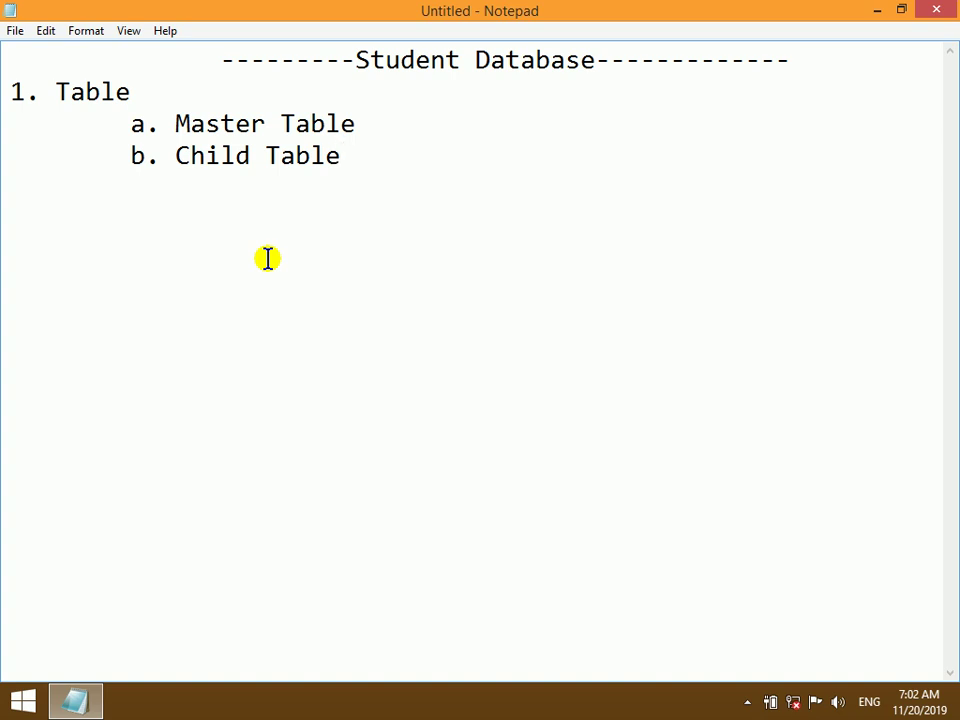
- List the student fields Name, f/Name, Gender, Phone, Address and Photo on separate lines
key("Return")
key("Return")
type("B")
key("BackSpace")
key("BackSpace")
key("BackSpace")
type("Name")
key("Return")
type("f/Name")
key("Return")
type("Gender")
key("Return")
type("Phone")
key("Return")
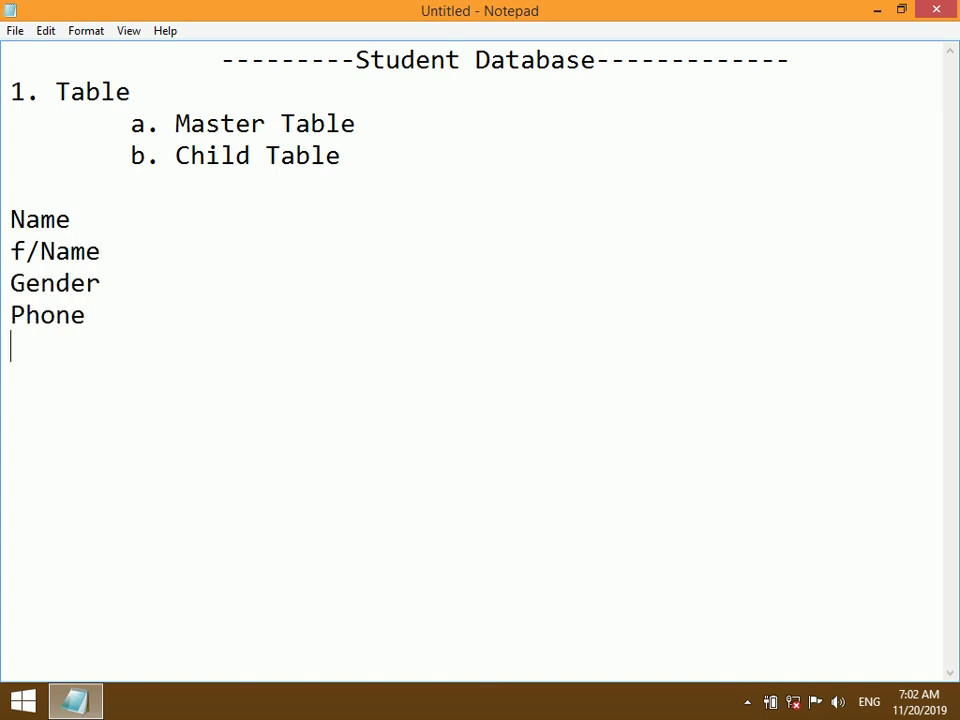
type("Addres")
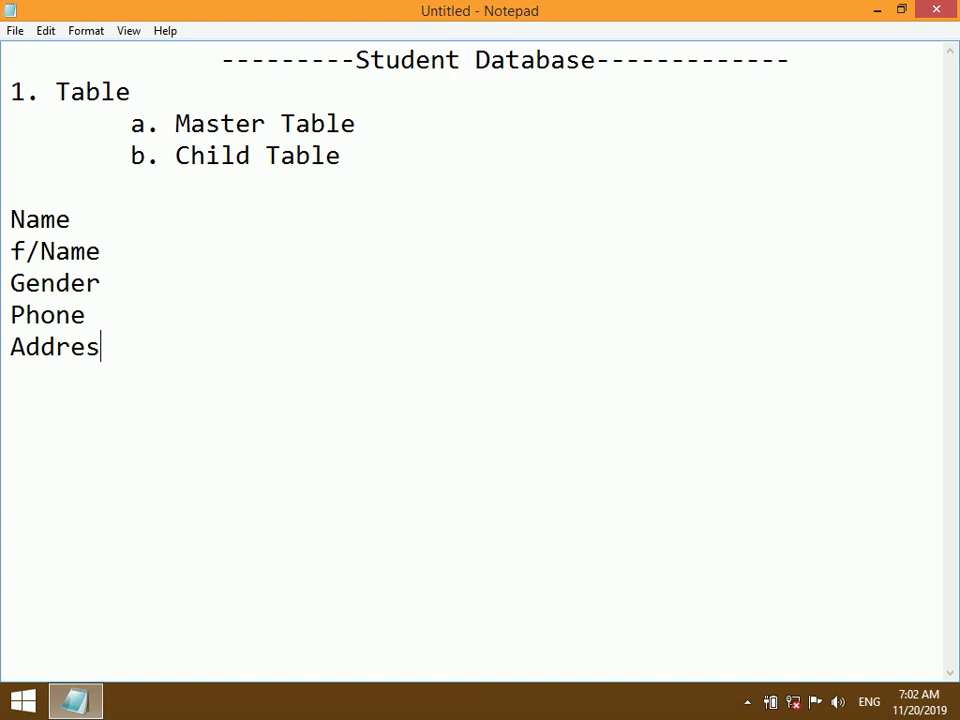
type("s")
key("Return")
type("Phto")
key("BackSpace")
key("BackSpace")
type("oto")
- Add a dashed divider followed by the course fields Course, Fee, Discout and Balance
key("Return")
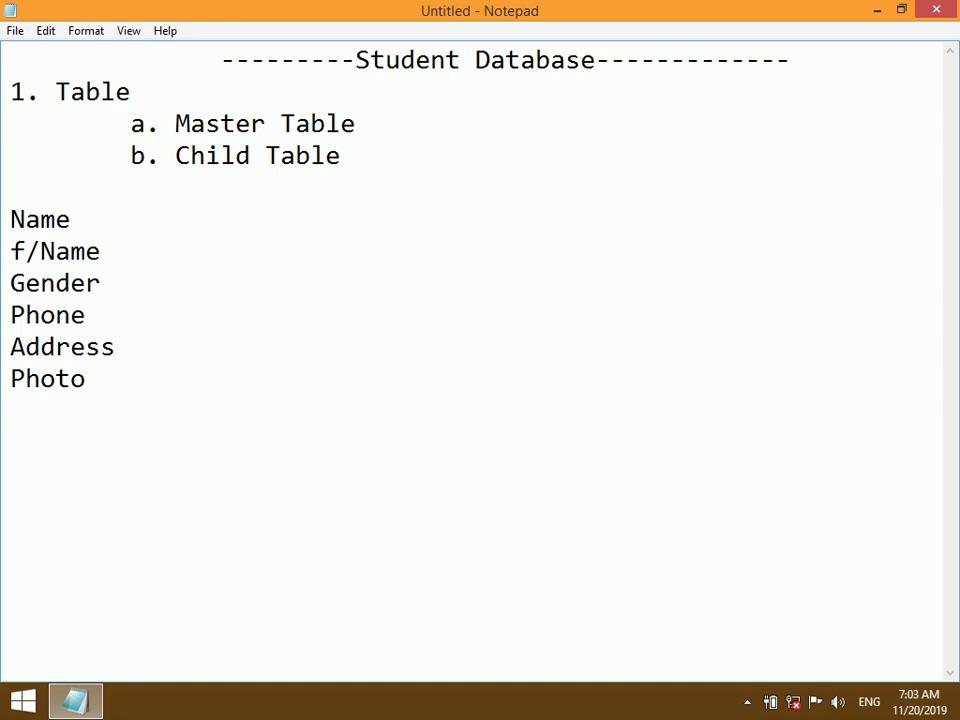
type("---------")
key("Return")
type("Cour")
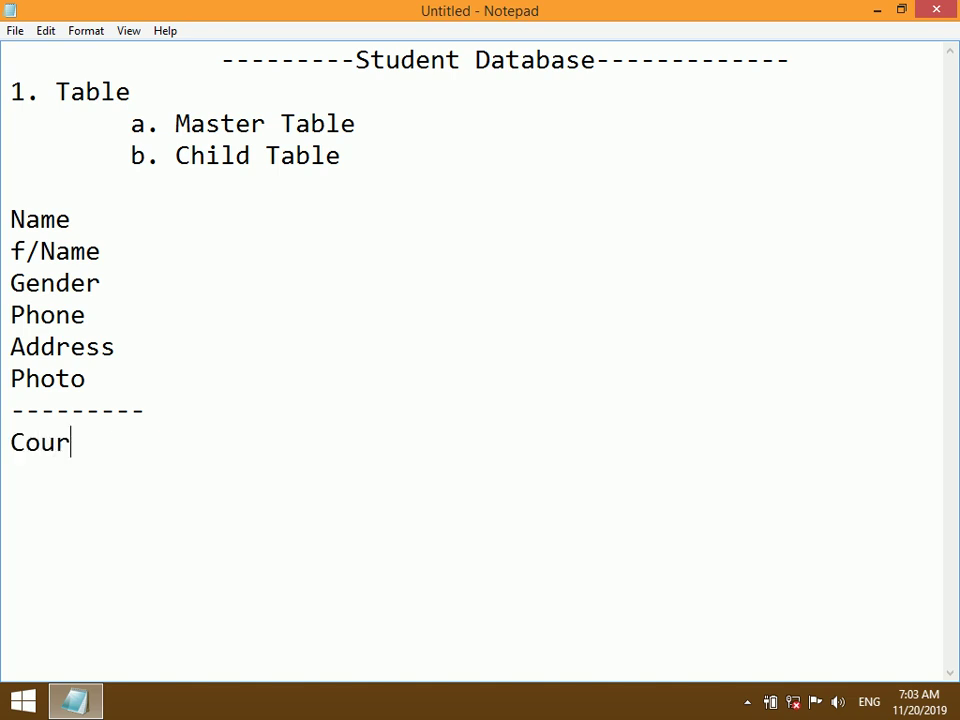
type("se")
key("Return")
type("Feee")
key("BackSpace")
key("Return")
type("Discout")
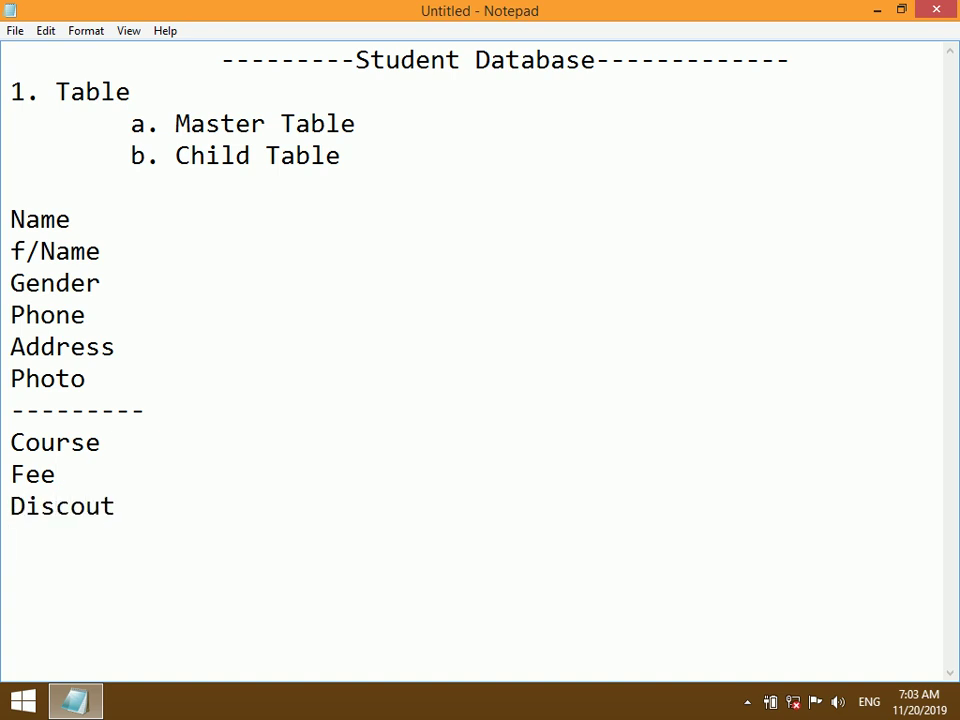
type("Balance")
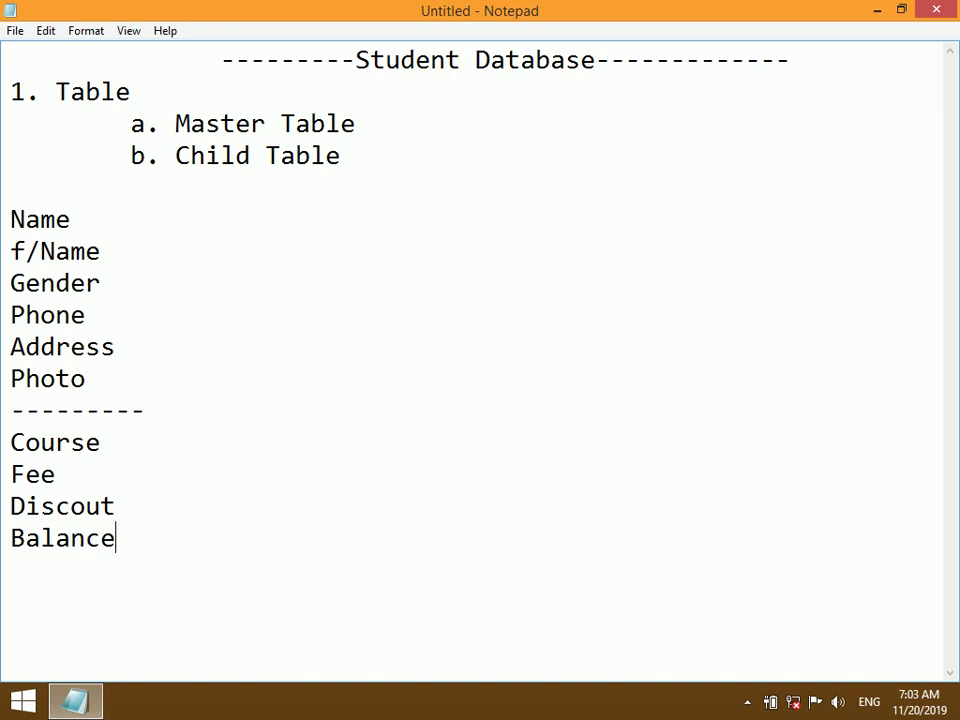
mouse_move(88, 382)
left_mouse_down()
mouse_move(8, 276)
mouse_move(4, 231)
mouse_move(12, 297)
left_mouse_up()
left_click(114, 384)
left_click(95, 378)
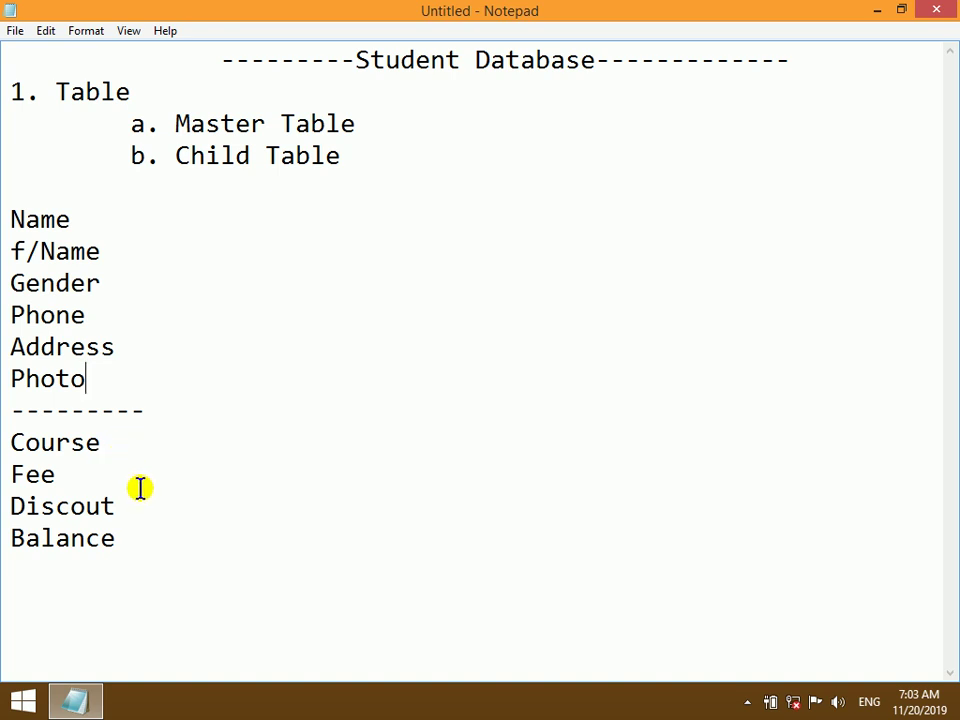
- Delete the field lines from Name to Balance, then the blank line and a./b. sub-items
left_click_drag(86, 379, 3, 225)
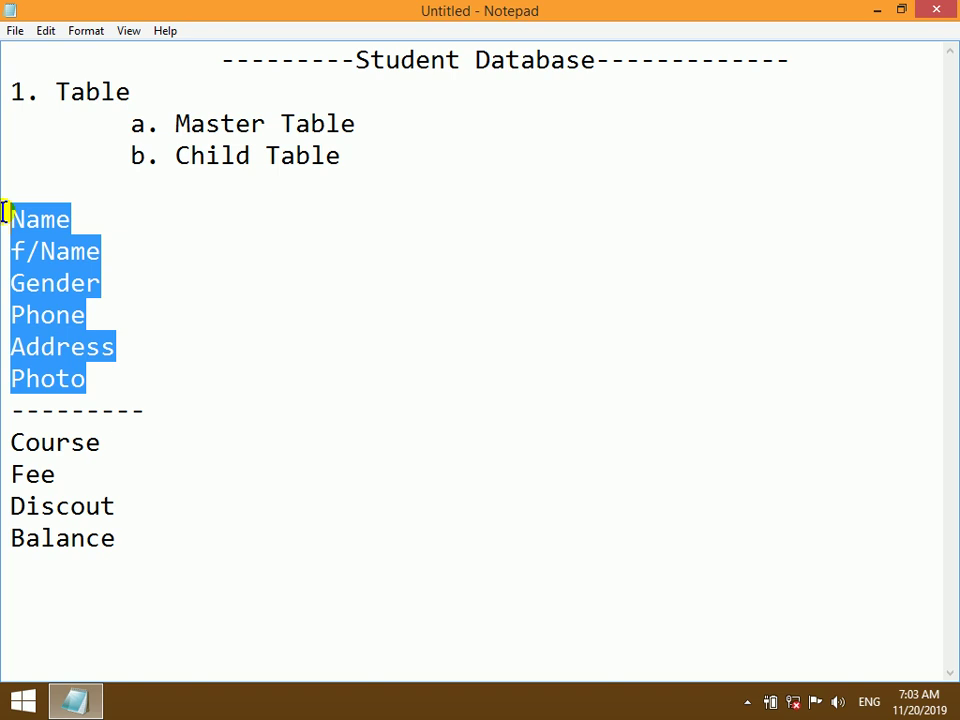
left_click(88, 317)
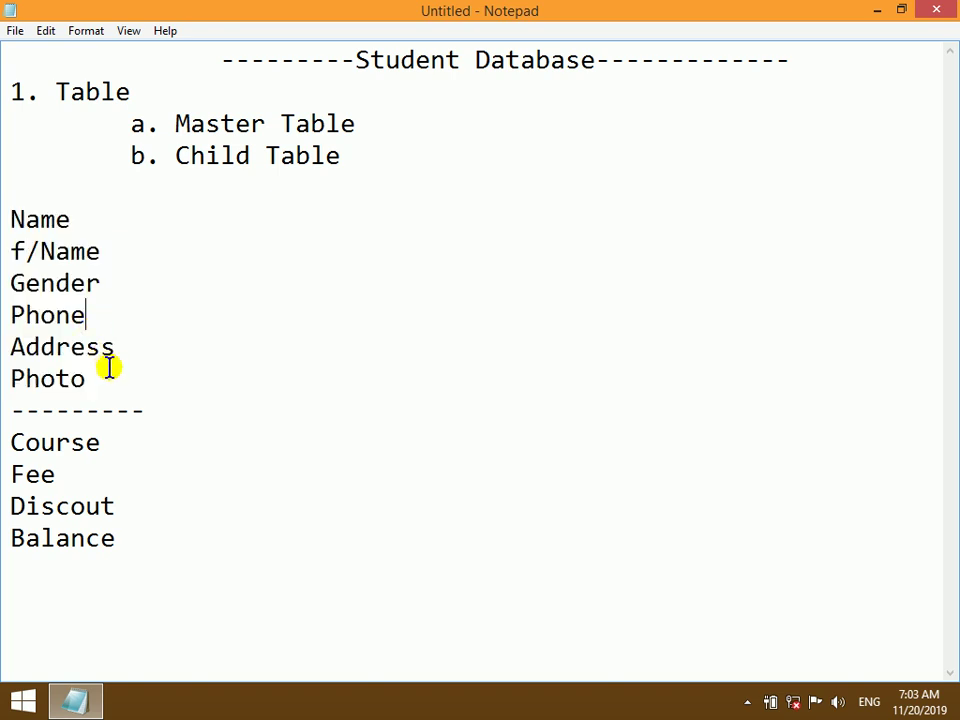
key("shift+Home")
left_click(96, 385)
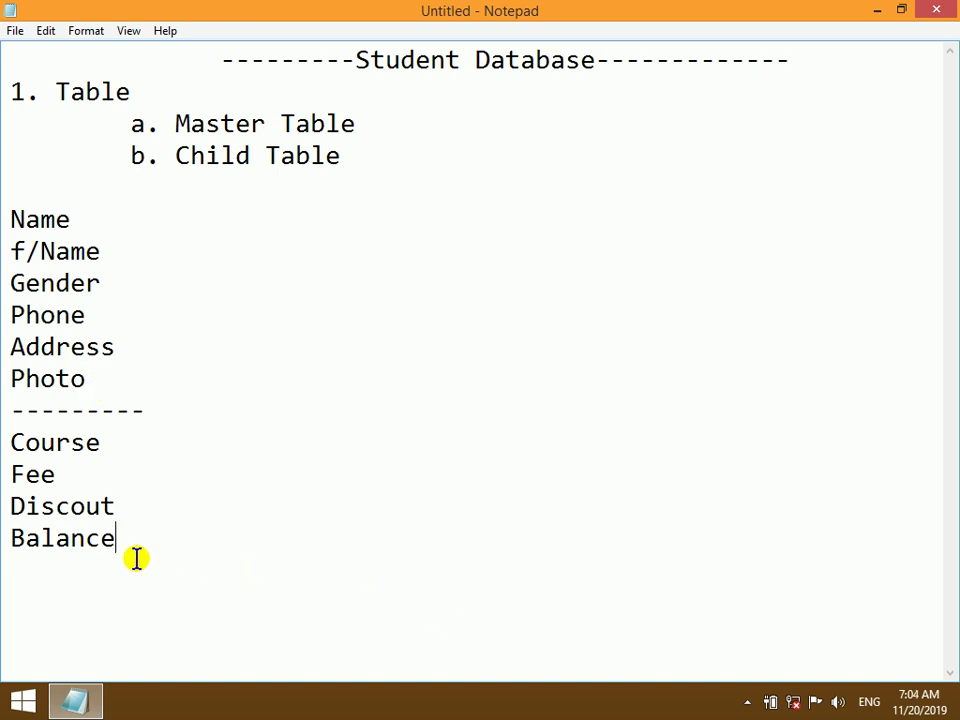
left_click_drag(159, 564, 4, 442)
left_click_drag(116, 410, 4, 185)
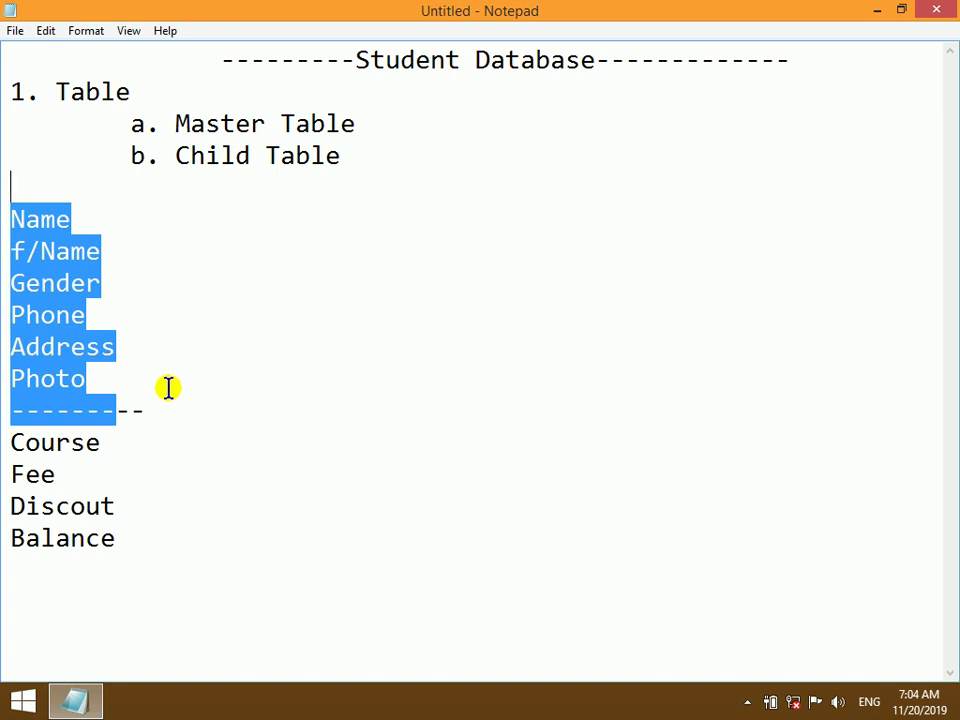
mouse_move(206, 551)
left_mouse_down()
mouse_move(4, 385)
mouse_move(3, 226)
left_mouse_up()
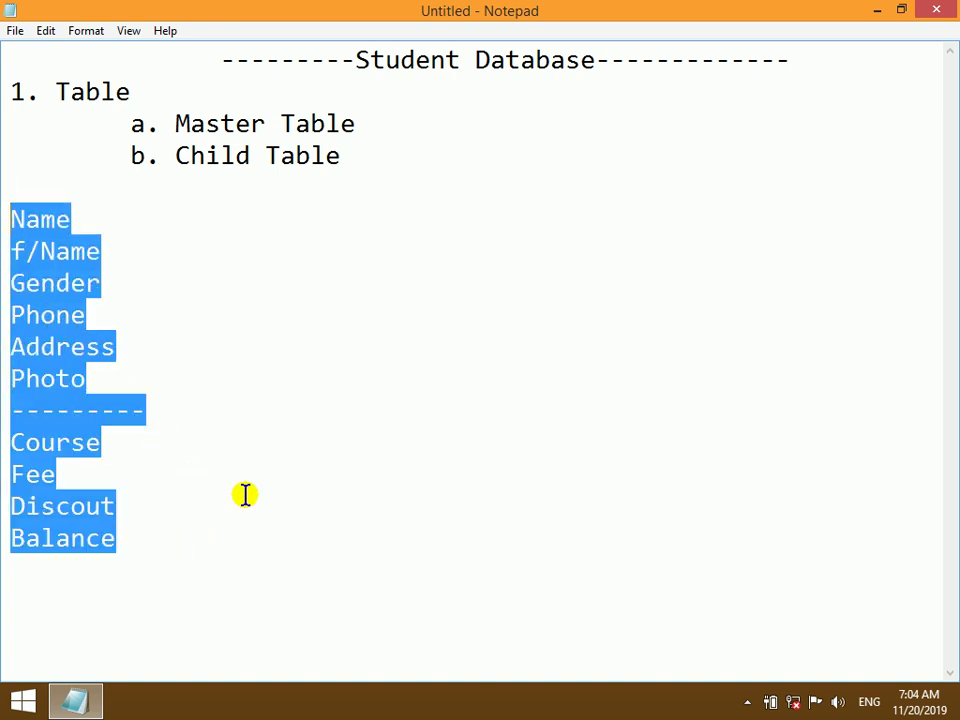
key("Delete")
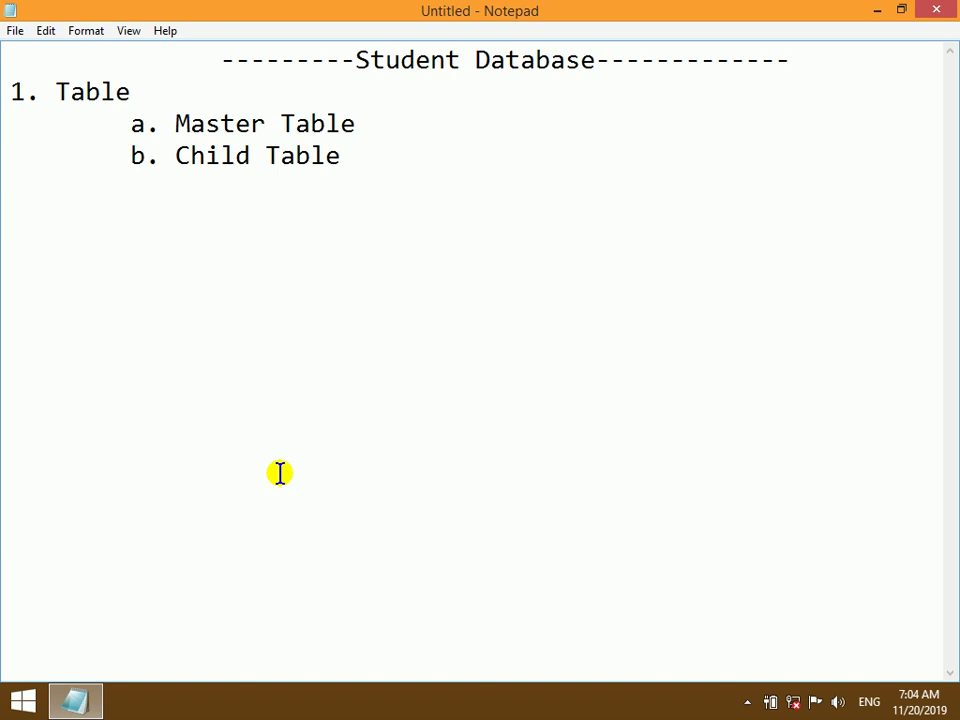
key("BackSpace")
key("BackSpace")
key("BackSpace")
key("BackSpace")
key("BackSpace")
key("BackSpace")
key("BackSpace")
key("BackSpace")
key("BackSpace")
key("BackSpace")
key("BackSpace")
key("BackSpace")
key("BackSpace")
key("BackSpace")
key("BackSpace")
key("BackSpace")
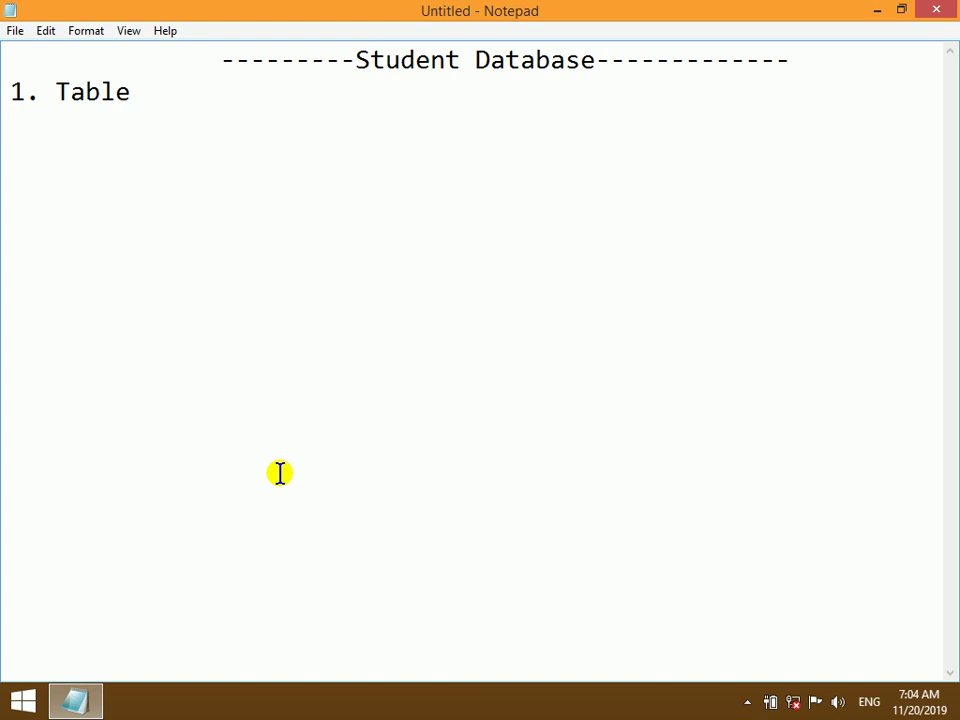
- Add list items 2. Qurey, 3. Form, 4. Report and 5. Macro
type("2. ")
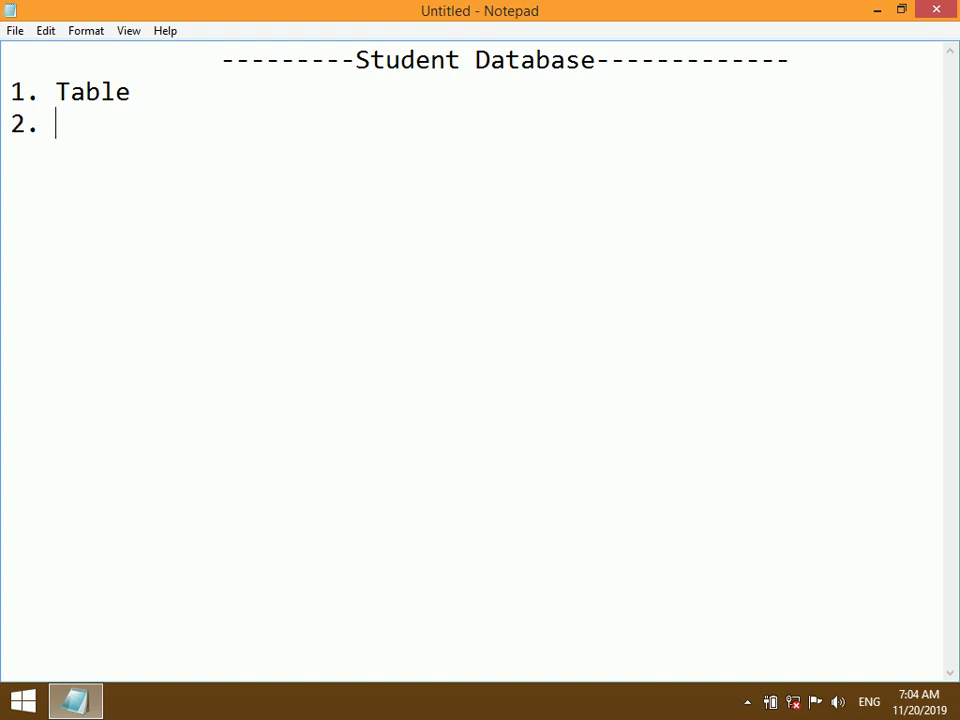
type("Qurey")
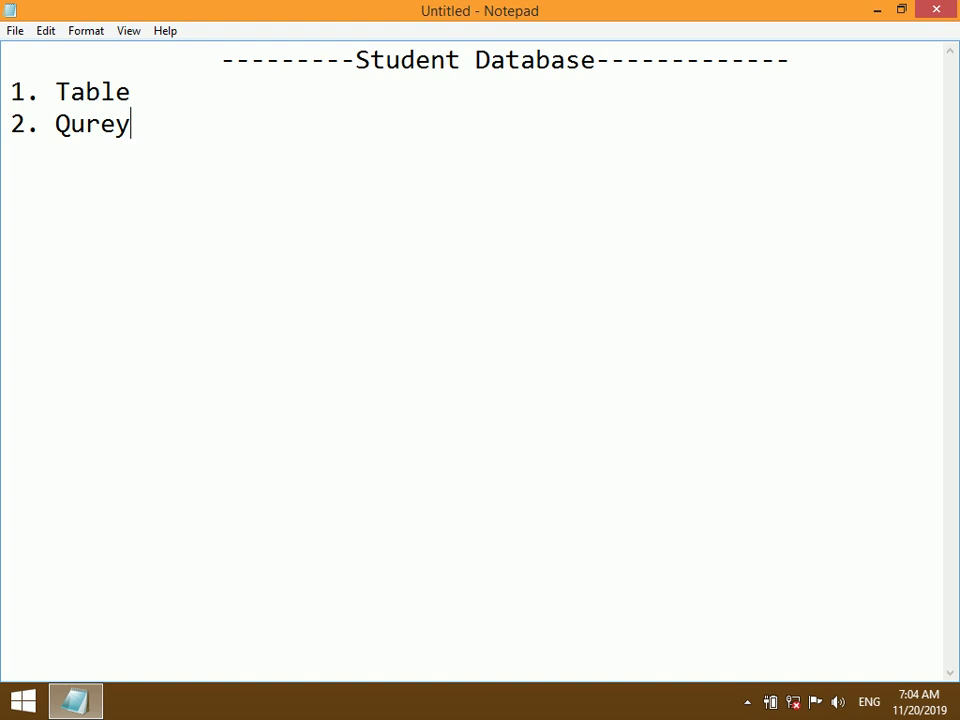
type("3. Form")
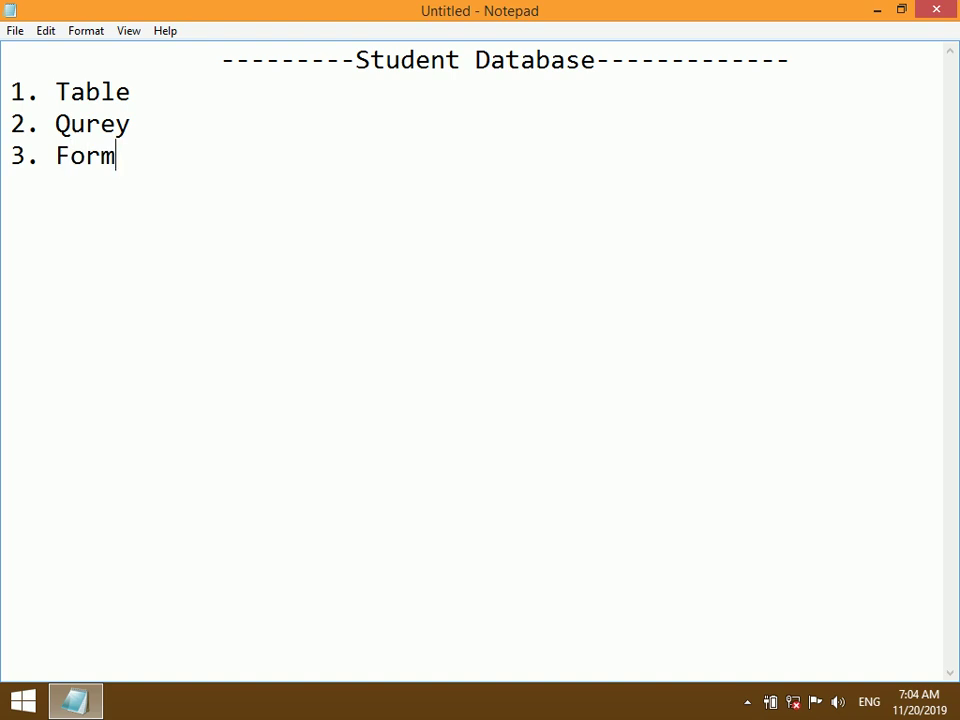
key("Return")
type("4. Report")
key("Return")
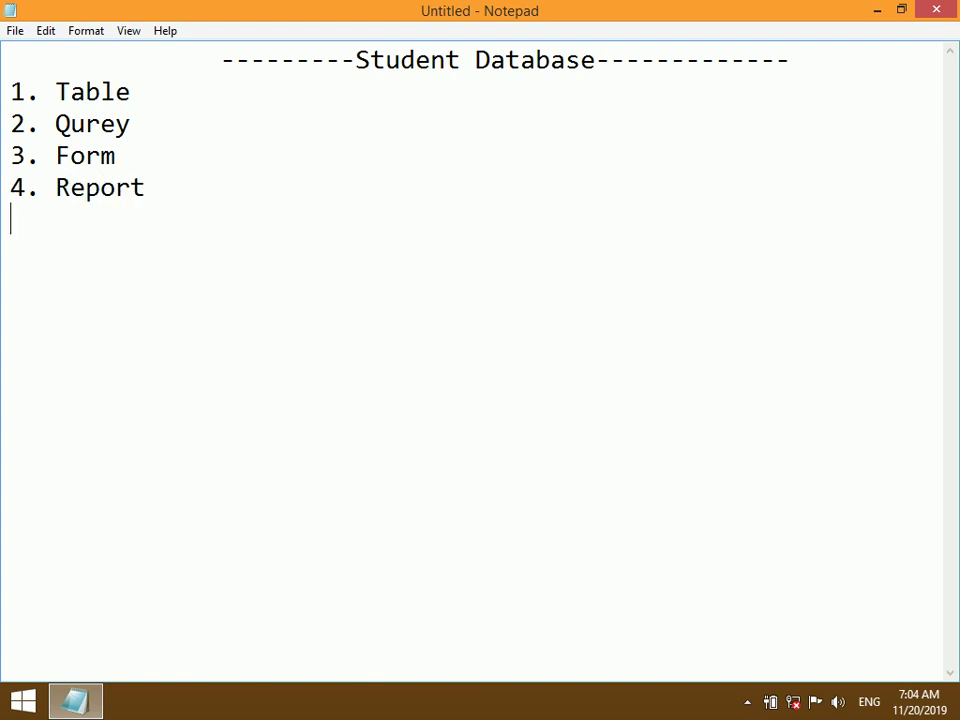
type("5.")
type(" Macro")
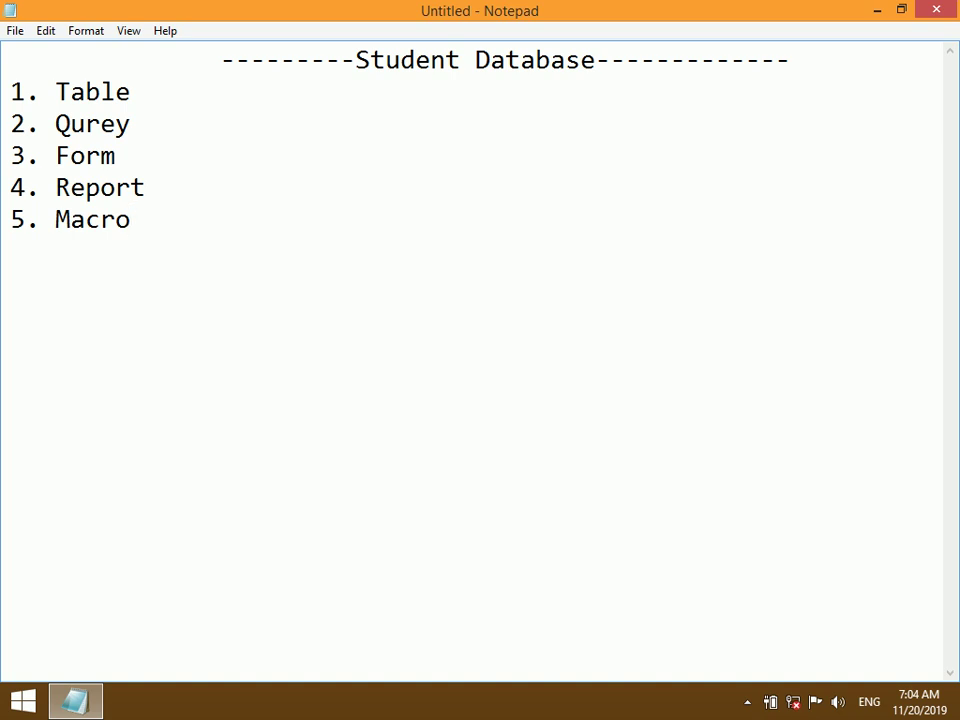
- Select all five list lines from 1. Table to 5. Macro
left_click_drag(117, 219, 3, 88)
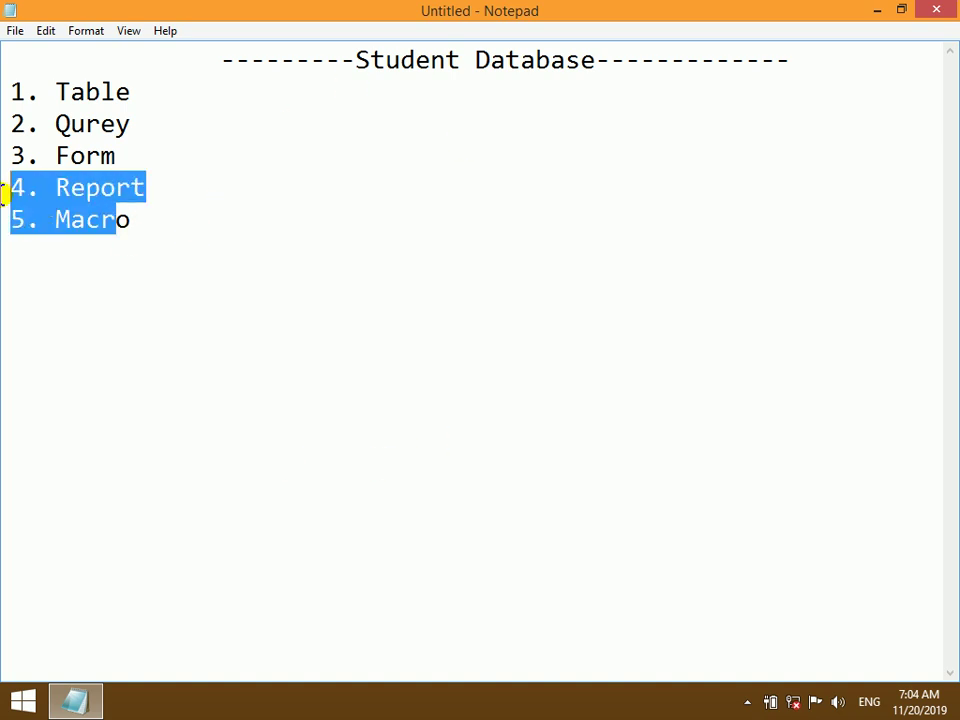
mouse_move(146, 226)
left_mouse_down()
mouse_move(54, 210)
mouse_move(3, 95)
left_mouse_up()
left_click_drag(150, 214, 5, 94)
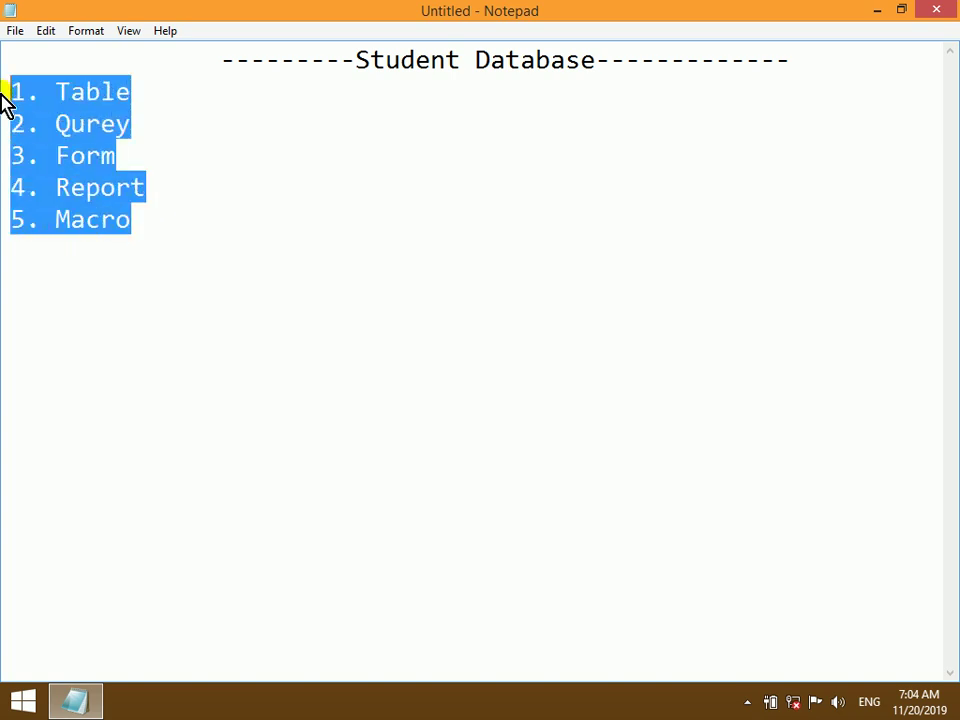
- Delete the old list and type fields 1. ID, 2. Student Name and 3. Father Name
key("Delete")
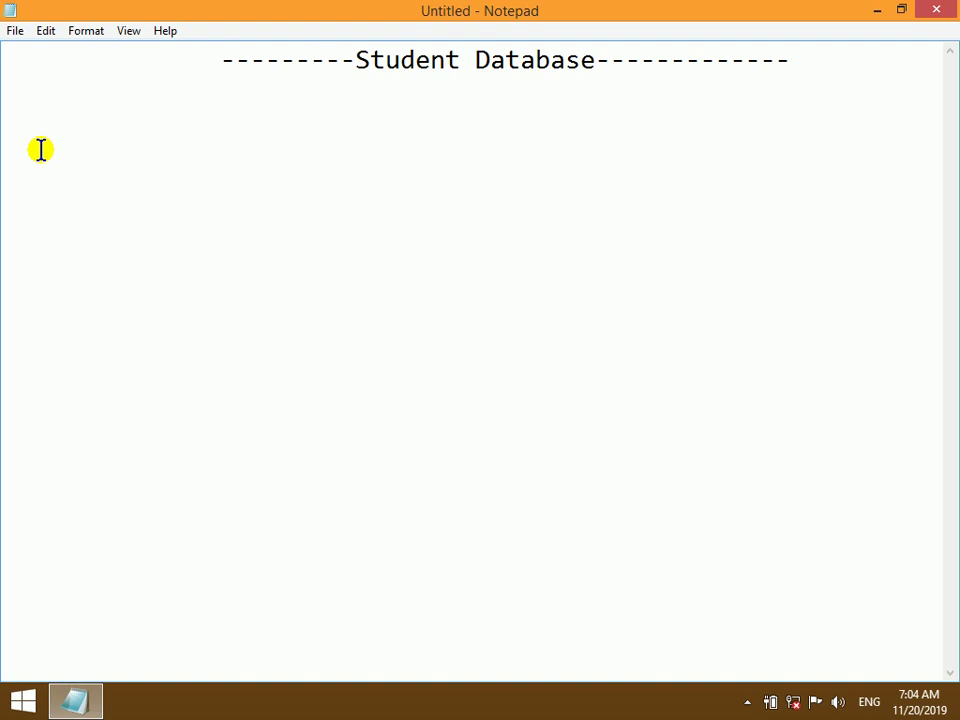
type("1. ")
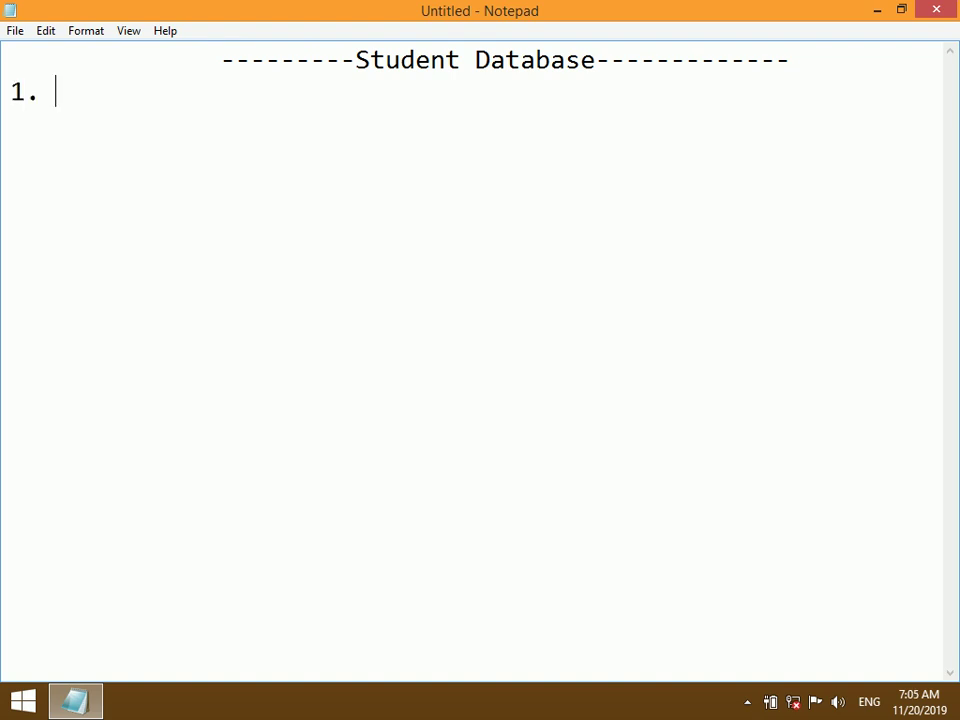
type("Student Id")
key("BackSpace")
key("BackSpace")
key("BackSpace")
key("BackSpace")
key("BackSpace")
key("BackSpace")
key("BackSpace")
type("ID")
key("Return")
type("2. St")
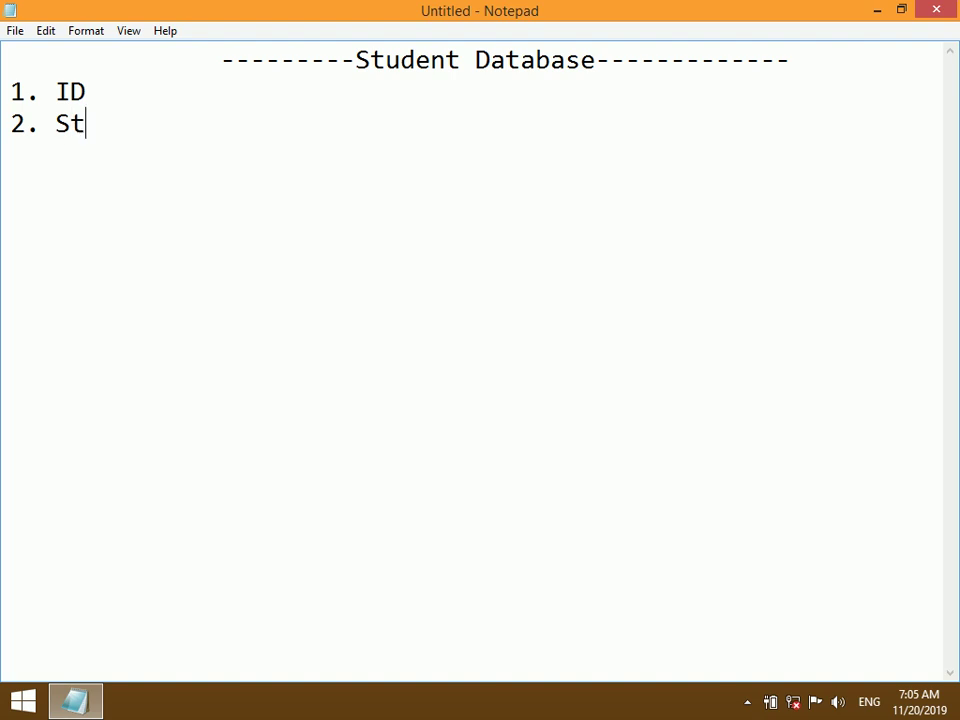
type("udent name")
key("BackSpace")
key("BackSpace")
key("BackSpace")
key("BackSpace")
type("Name")
key("Return")
type("3. Fathter")
key("BackSpace")
key("BackSpace")
key("BackSpace")
type("er name")
key("BackSpace")
key("BackSpace")
key("BackSpace")
key("BackSpace")
type("Name")
- Add fields 4. Gender, 5. Address and 6. Phone
key("Return")
type("4. Gender")
key("Return")
type("5. ")
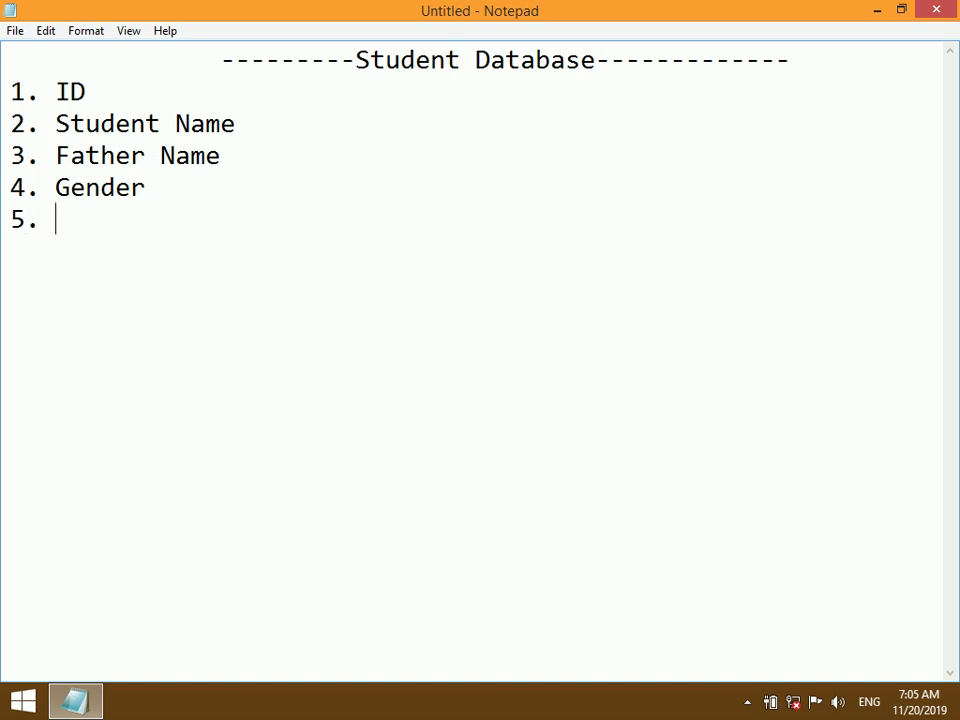
type("Adde")
key("BackSpace")
type("ress")
key("Return")
type("6")
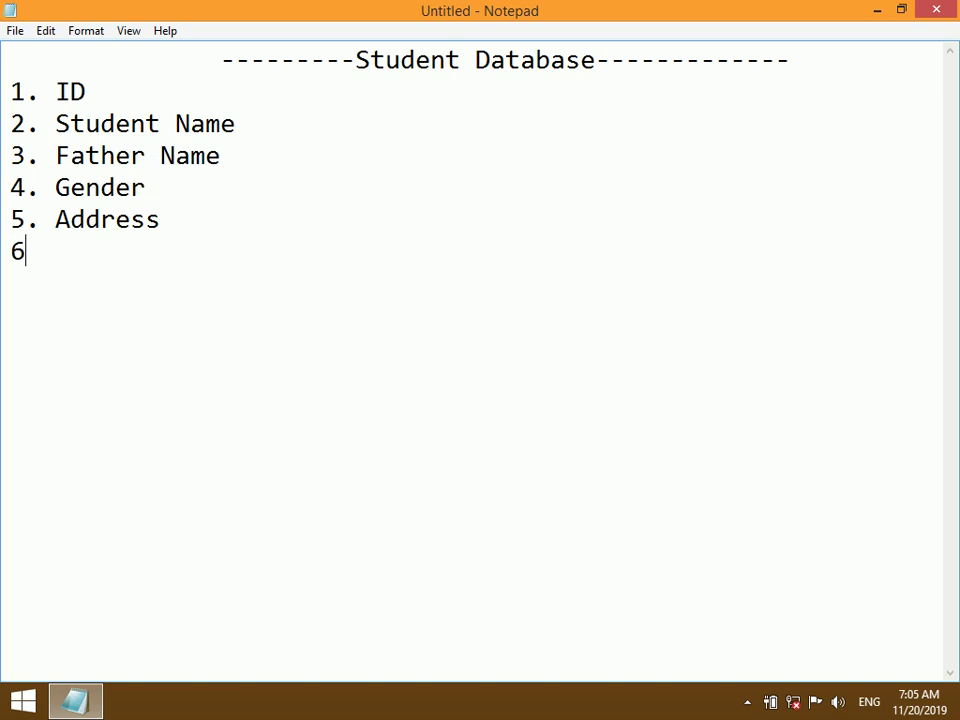
type(". ")
type("Phoeo")
key("BackSpace")
key("BackSpace")
key("BackSpace")
type("one")
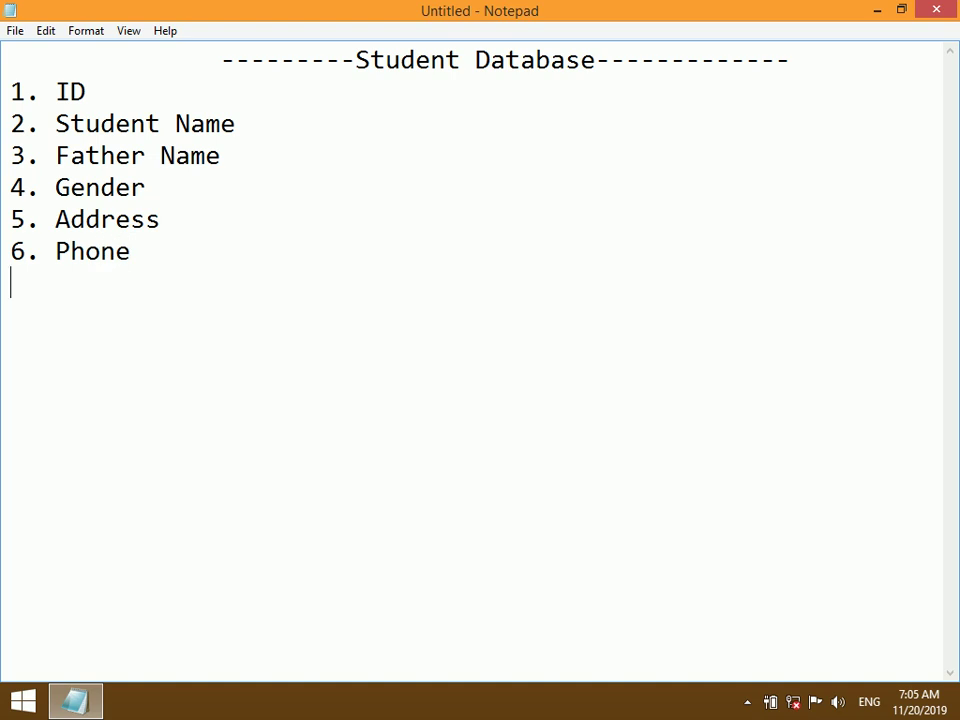
- Add items 7. Tazker Number, 8. Father Job, 9. Father Phone, 10. Note and 11. Photo
key("Return")
type("7.")
type("Ta")
type("zker Number")
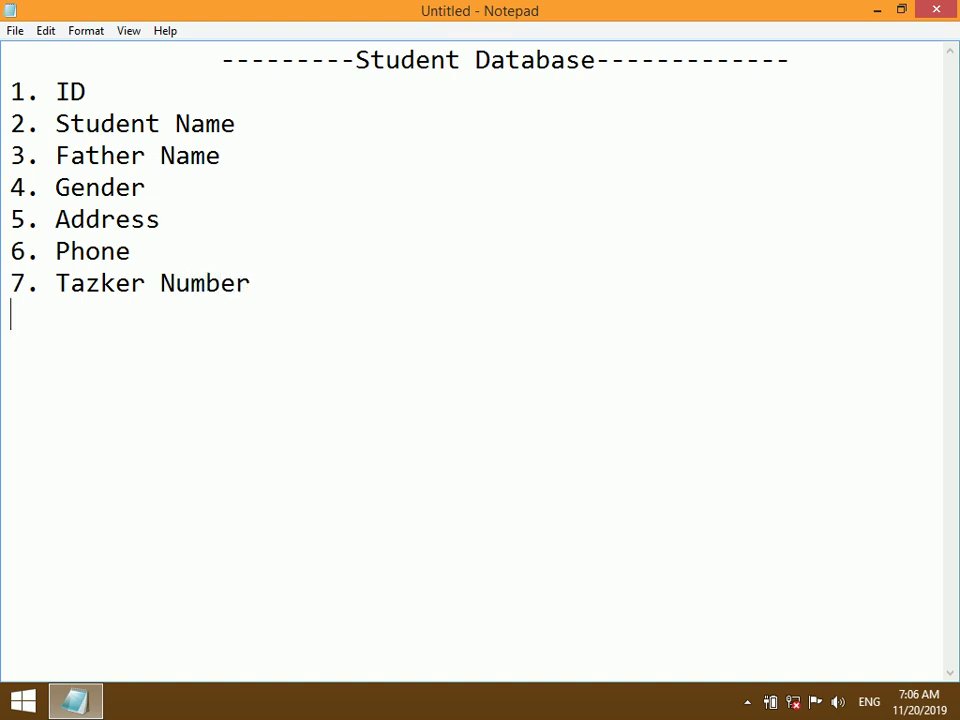
key("Return")
type("8. Fath")
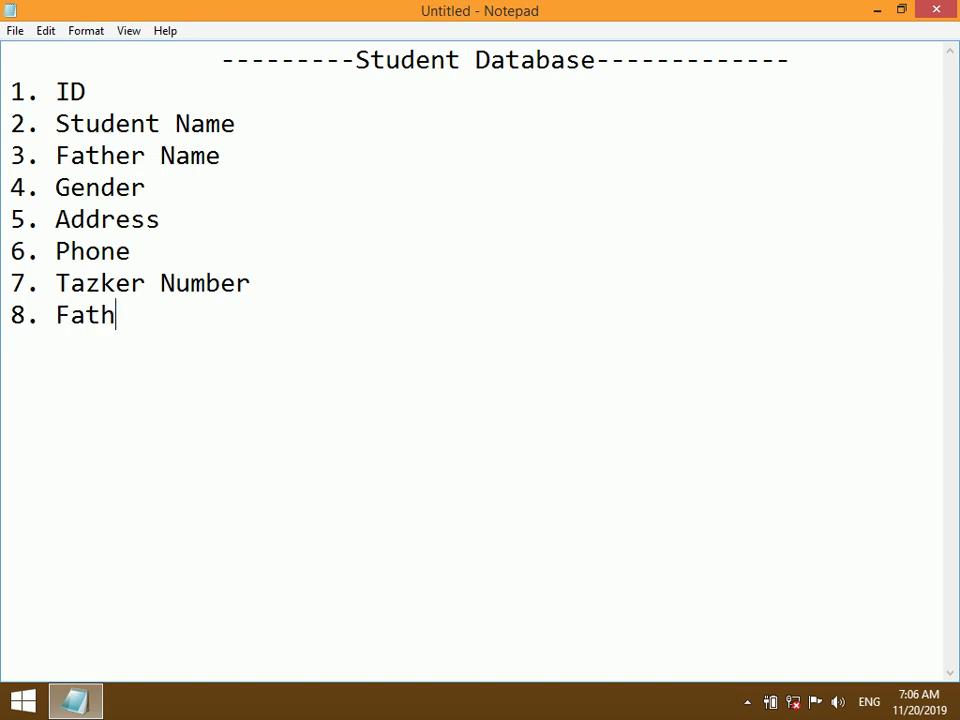
type("er")
key("BackSpace")
key("BackSpace")
key("BackSpace")
key("BackSpace")
type("ther Job")
type("9. Fat")
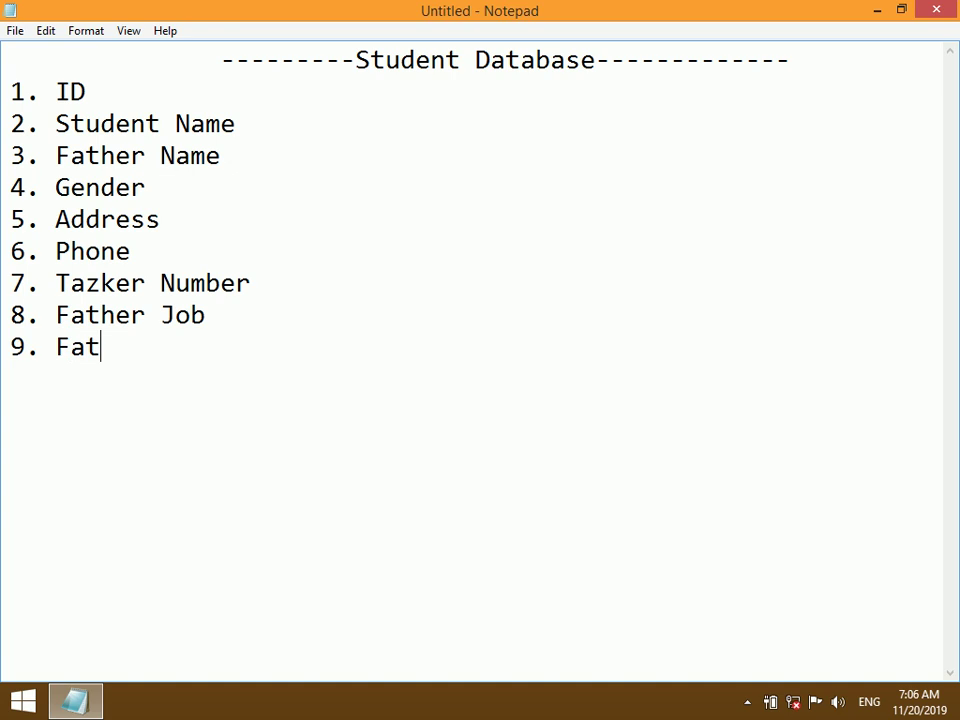
type("her")
type(" Phoe")
type("ne")
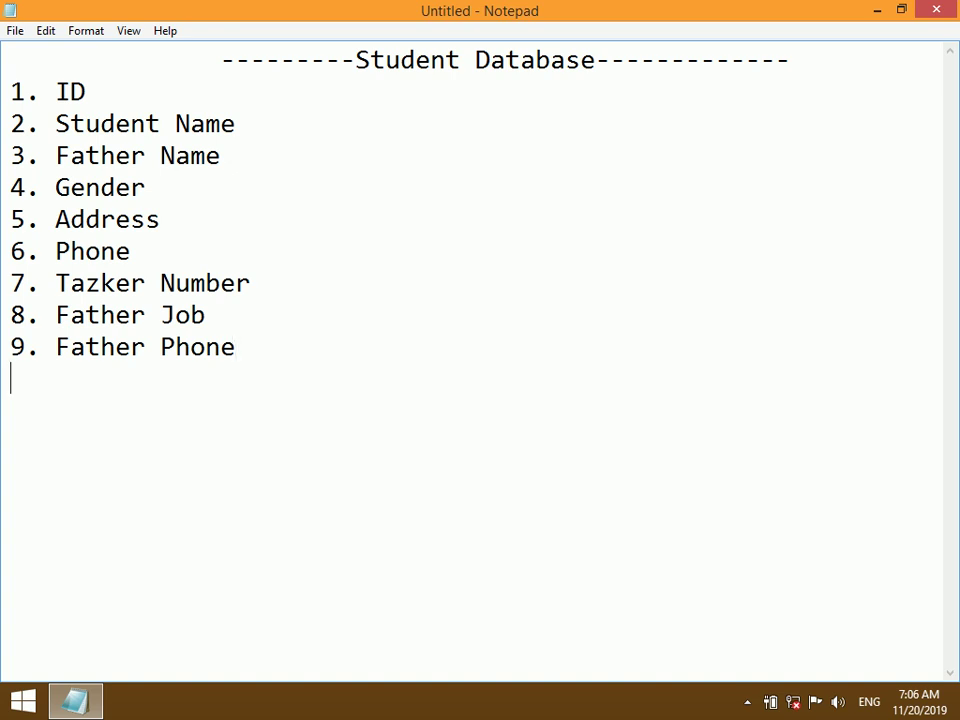
type(" Note")
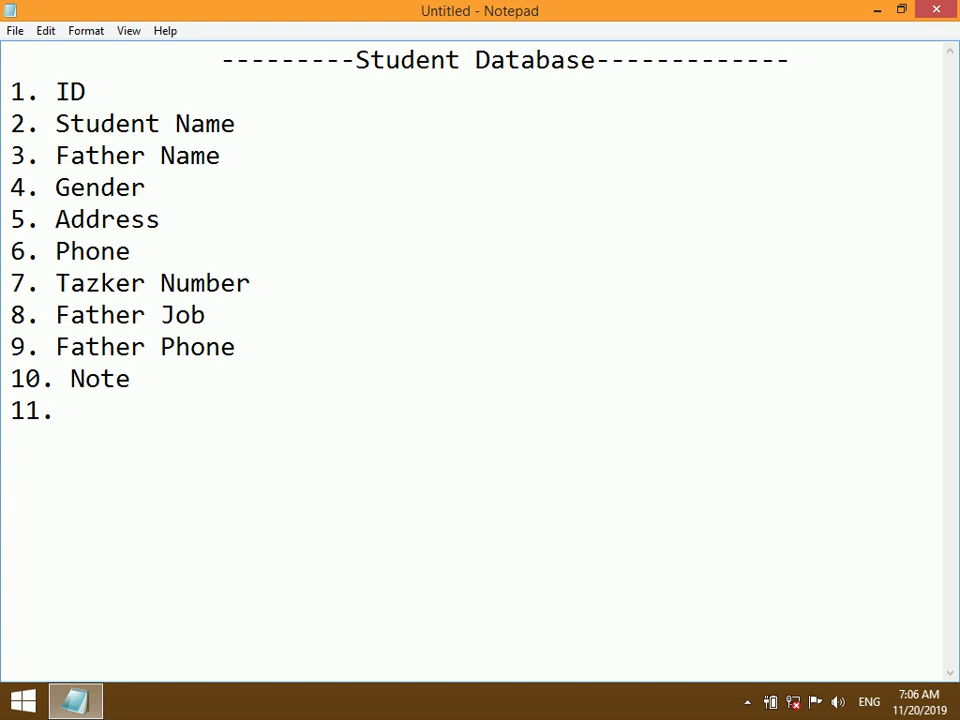
type("oto")
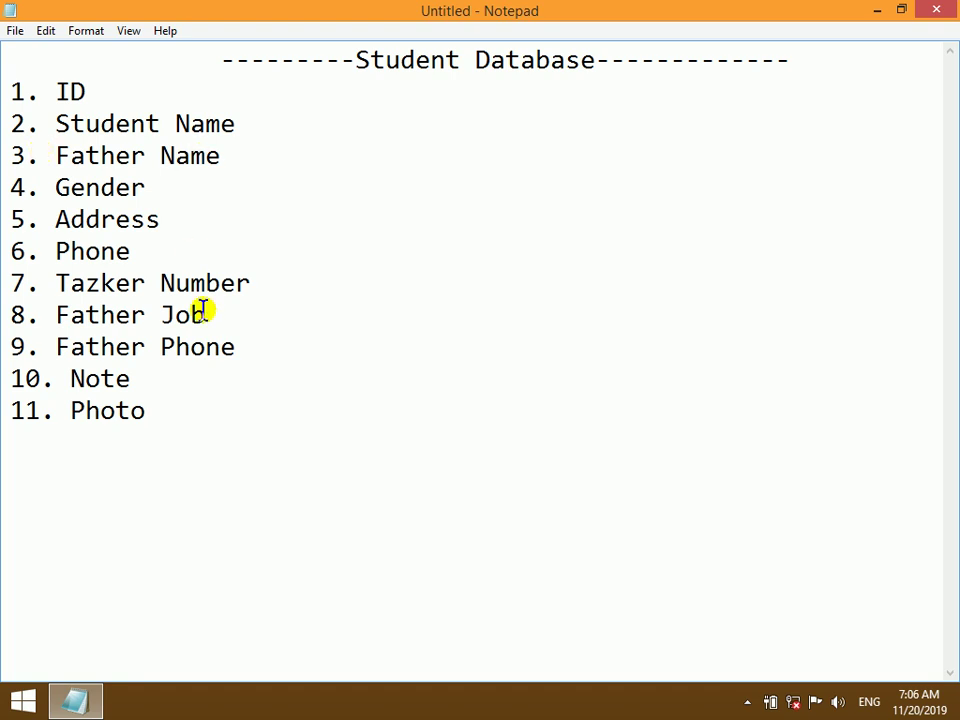
- Insert a 'Master Table:' label on a new line below the Student Database title
mouse_move(167, 433)
left_mouse_down()
mouse_move(17, 338)
mouse_move(11, 90)
left_mouse_up()
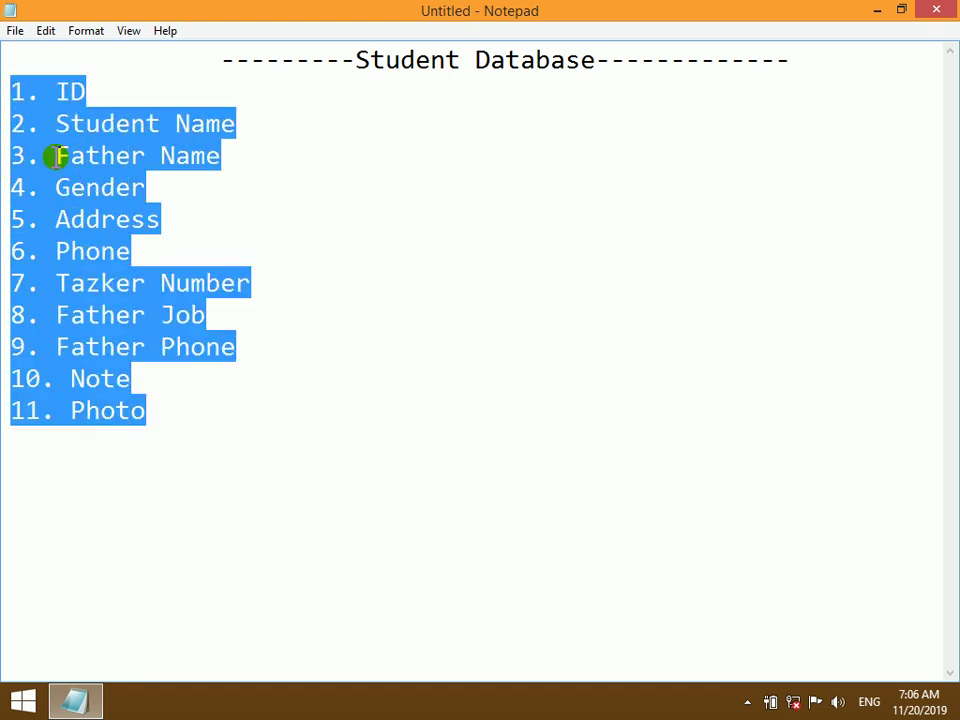
left_click(217, 398)
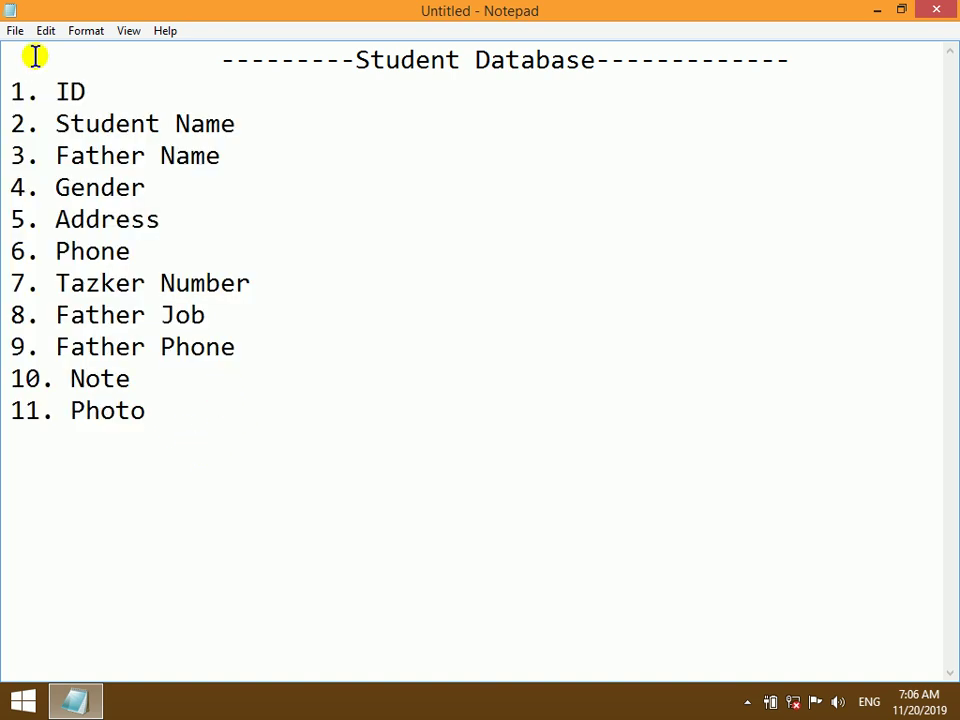
left_click(104, 73)
left_click(816, 60)
key("Return")
type("Mas")
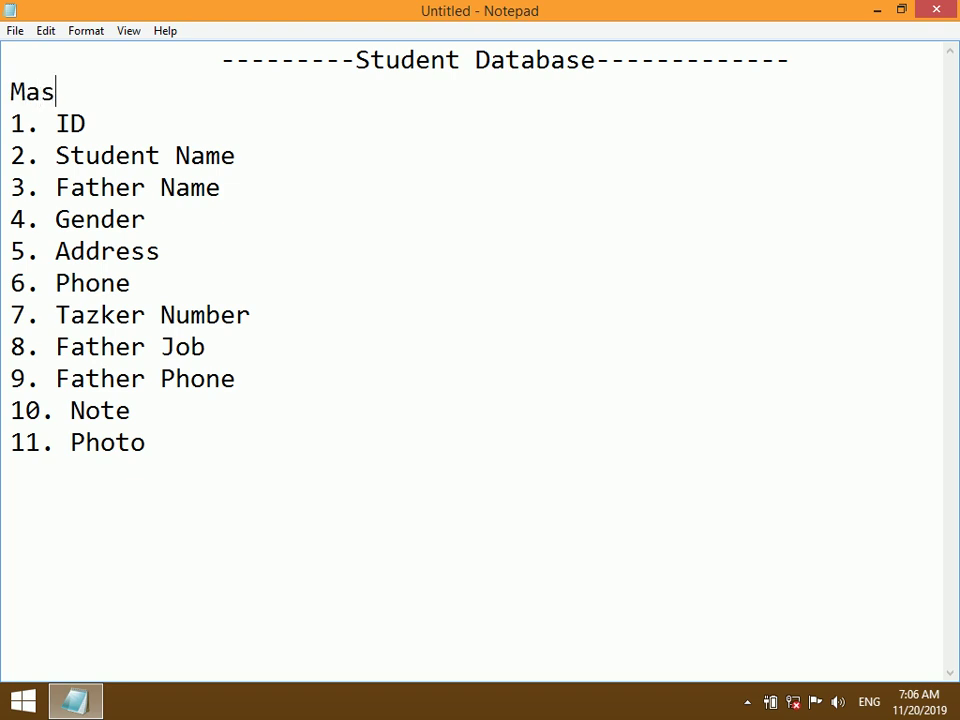
type("ter Table:")
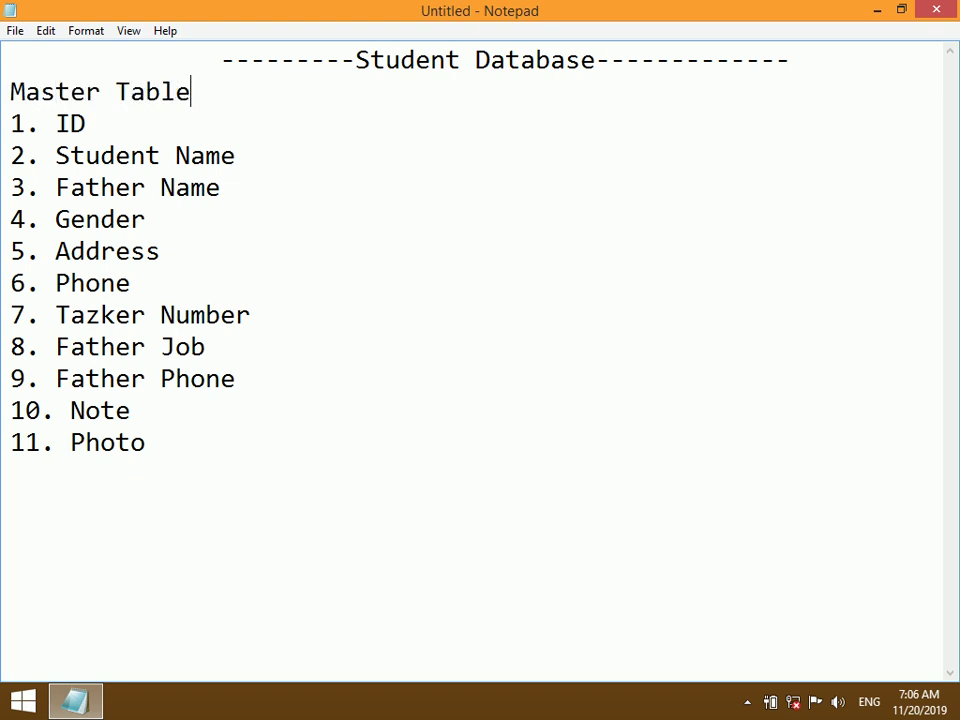
- Add a 'Child Table:' line after Photo and bring up the Save As dialog
left_click(166, 467)
key("Return")
type("Ch")
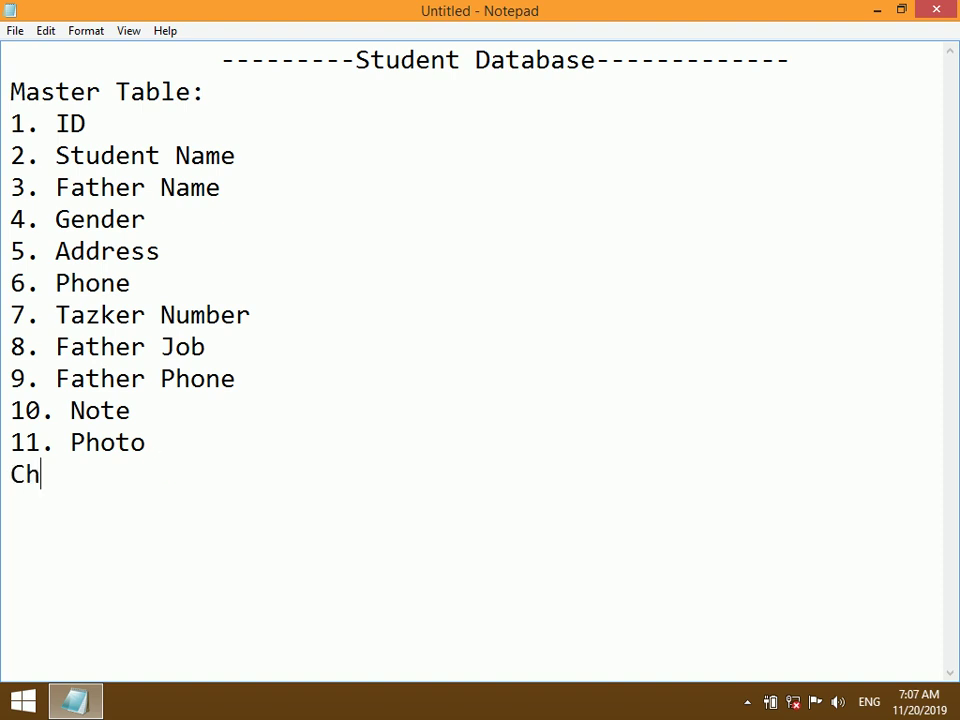
type("ail")
key("BackSpace")
key("BackSpace")
type("ild Table")
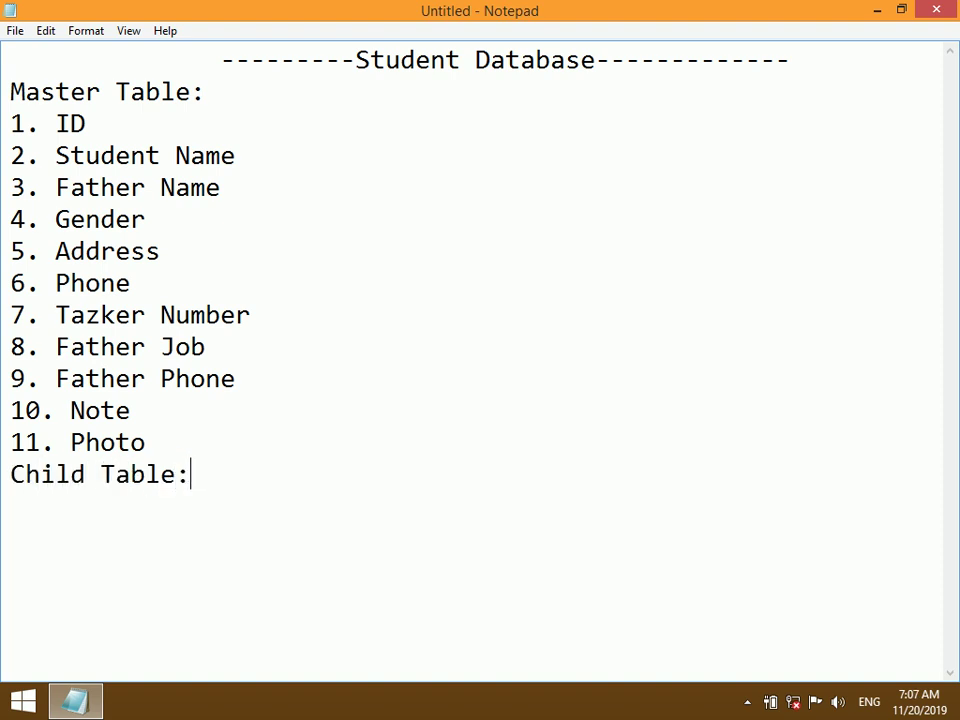
key("ctrl+s")
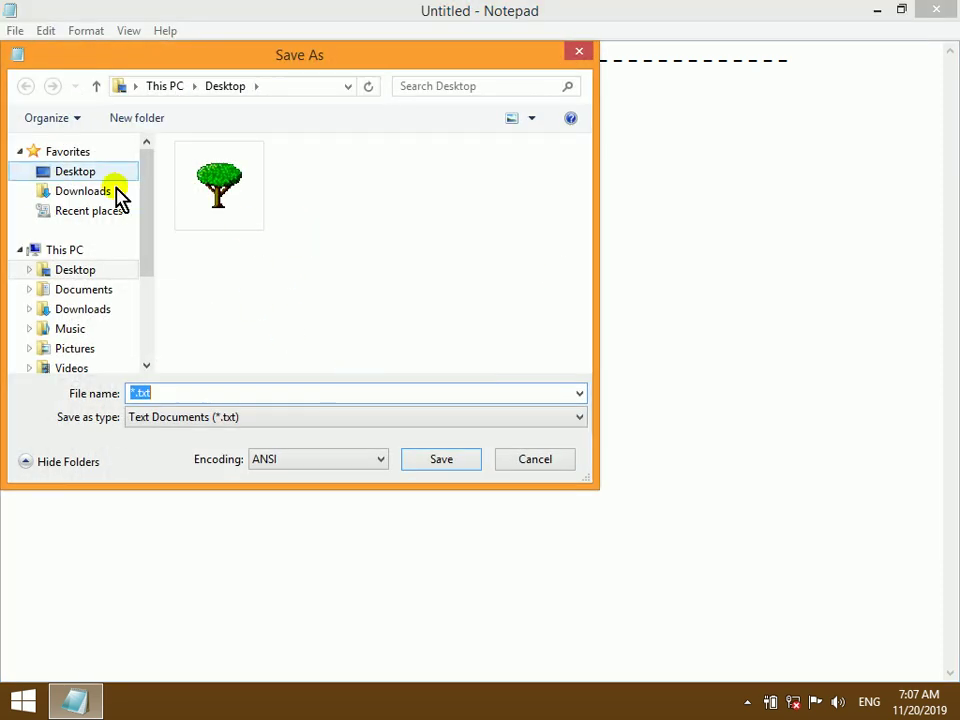
- Close the save dialog and hide the notes, then open This PC from the desktop
left_click(578, 51)
left_click(880, 12)
left_click_drag(309, 120, 547, 347)
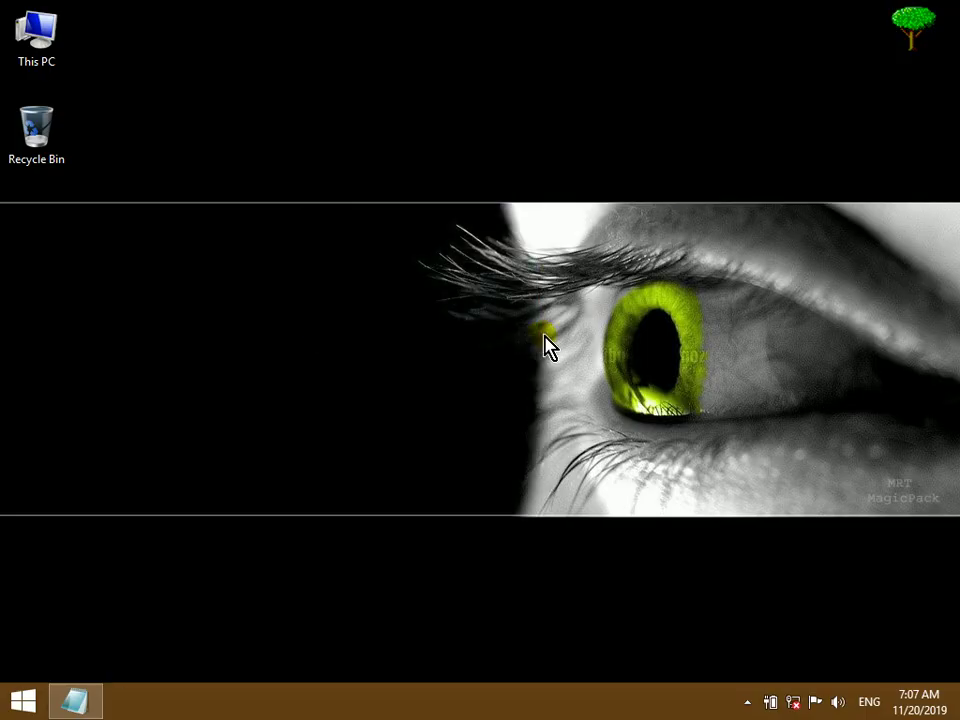
left_click(43, 52)
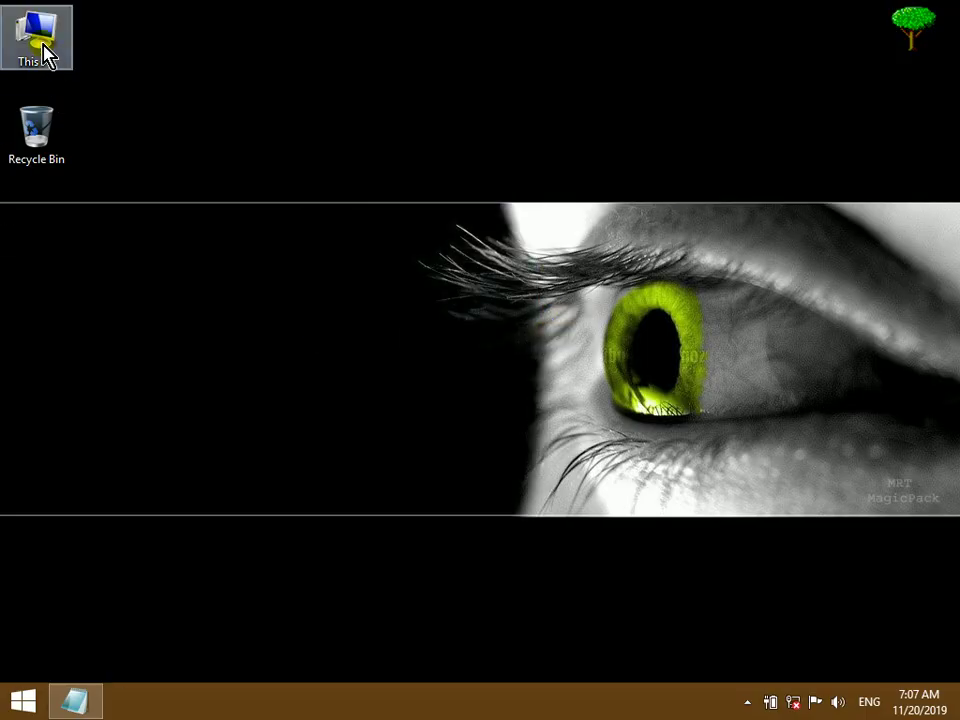
double_click(43, 52)
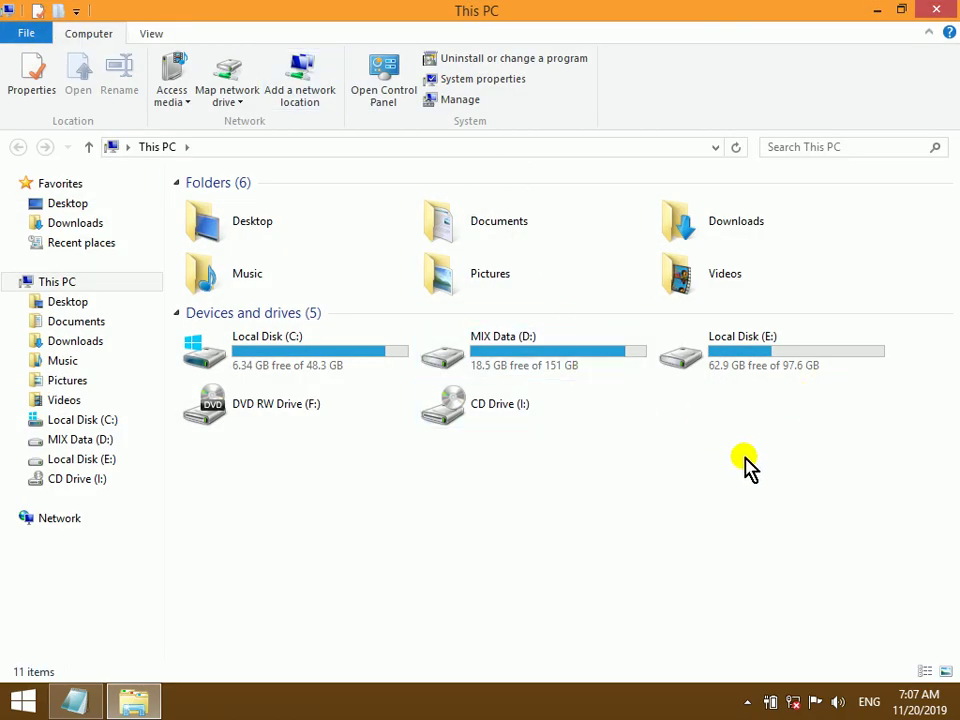
left_click(945, 8)
left_click_drag(413, 110, 589, 289)
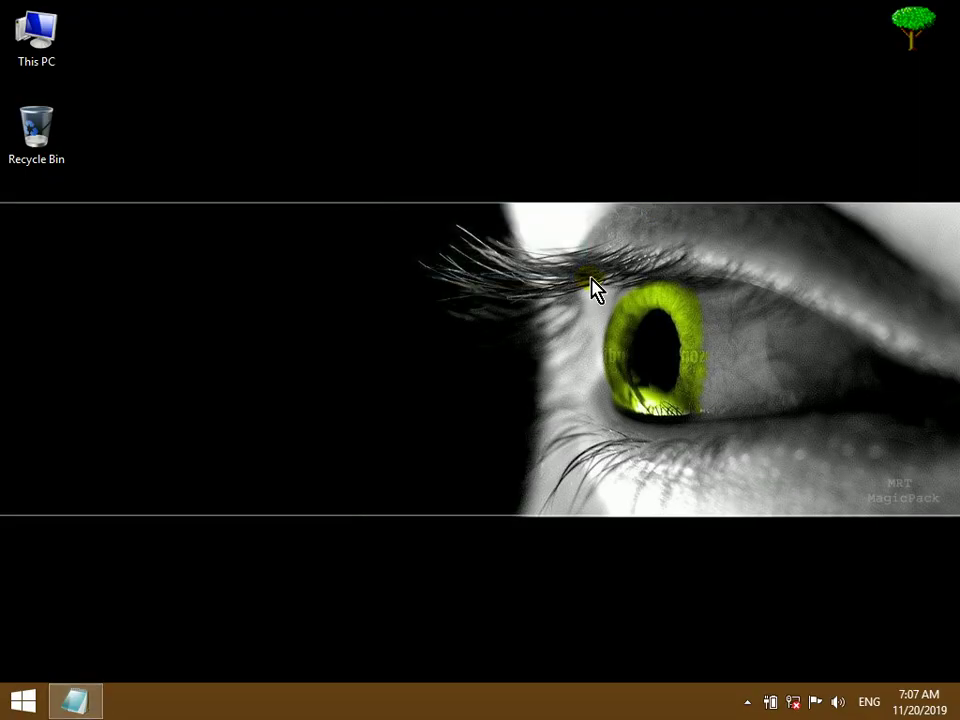
right_click(193, 100)
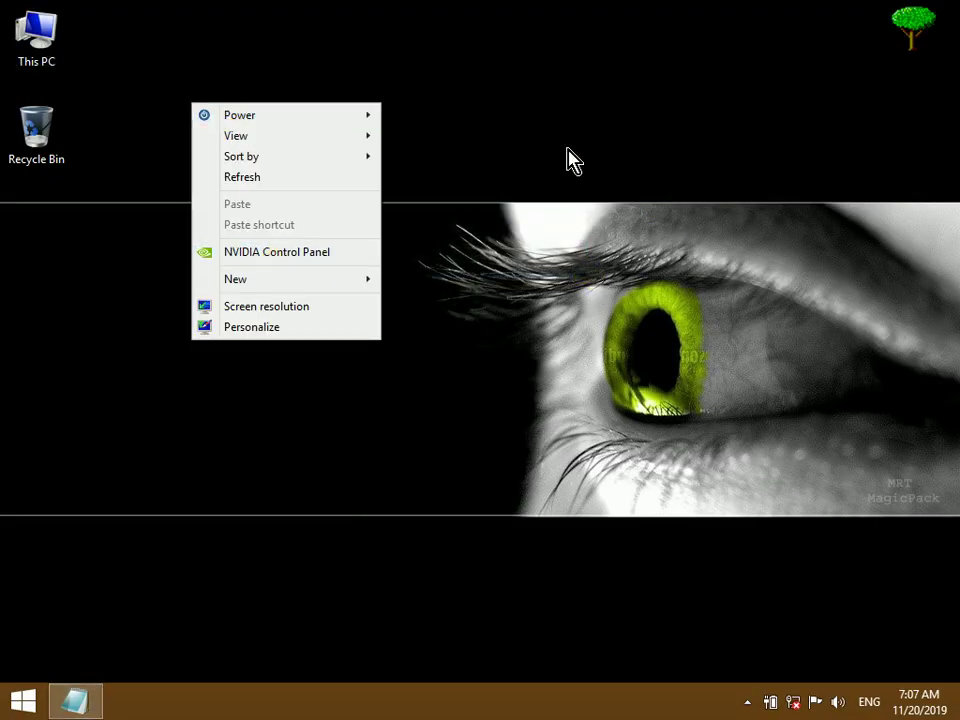
left_click(21, 60)
double_click(25, 60)
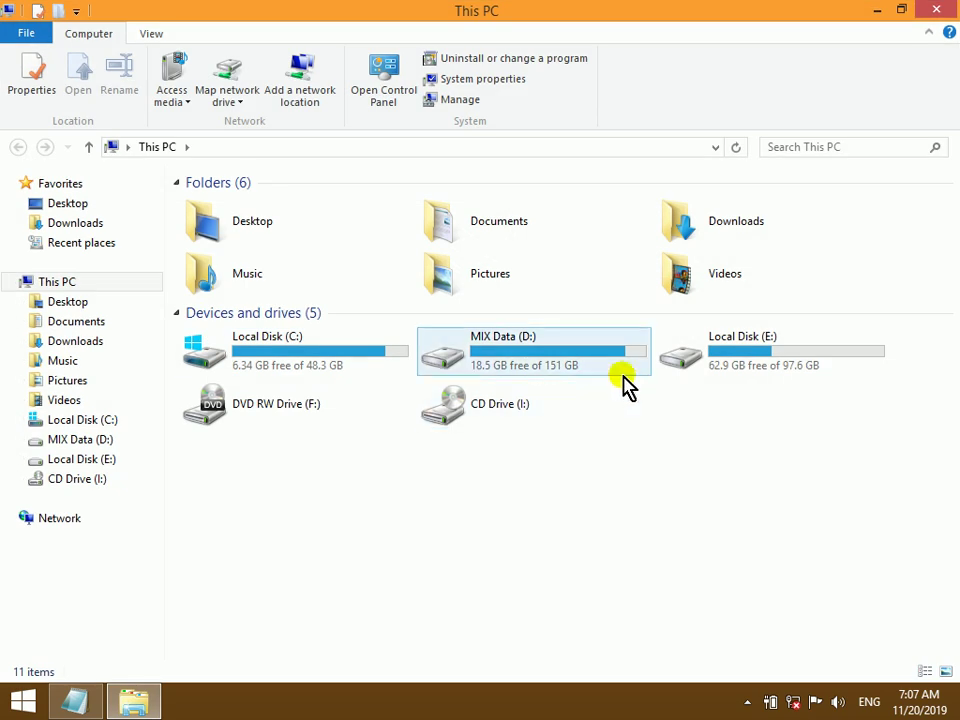
- Create a new folder named 'Student Database' on Local Disk (E:)
double_click(704, 362)
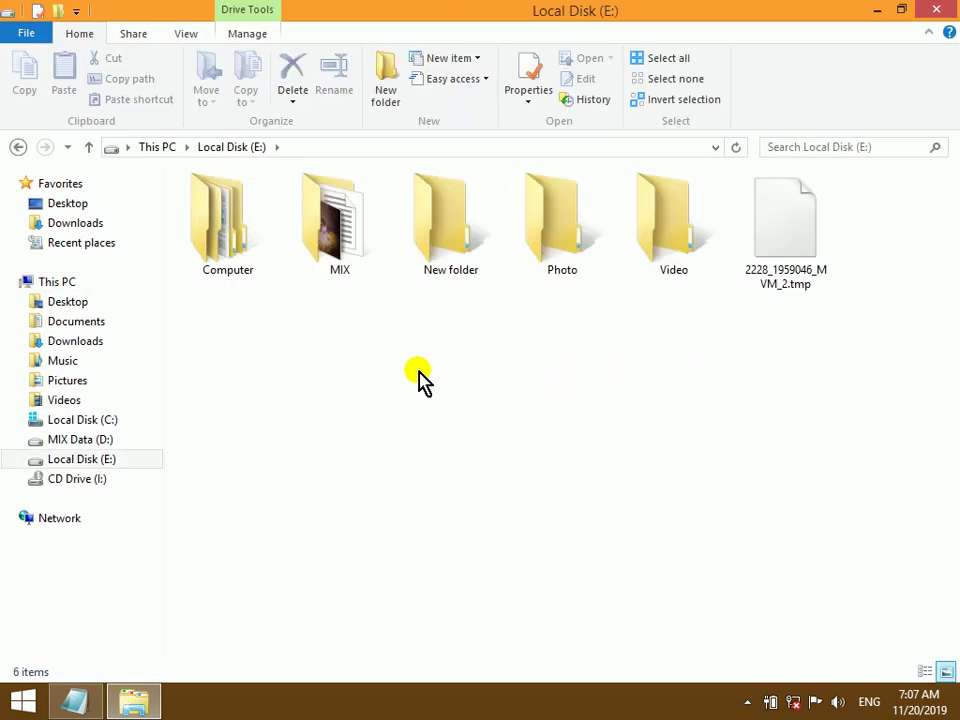
right_click(374, 354)
mouse_move(551, 563)
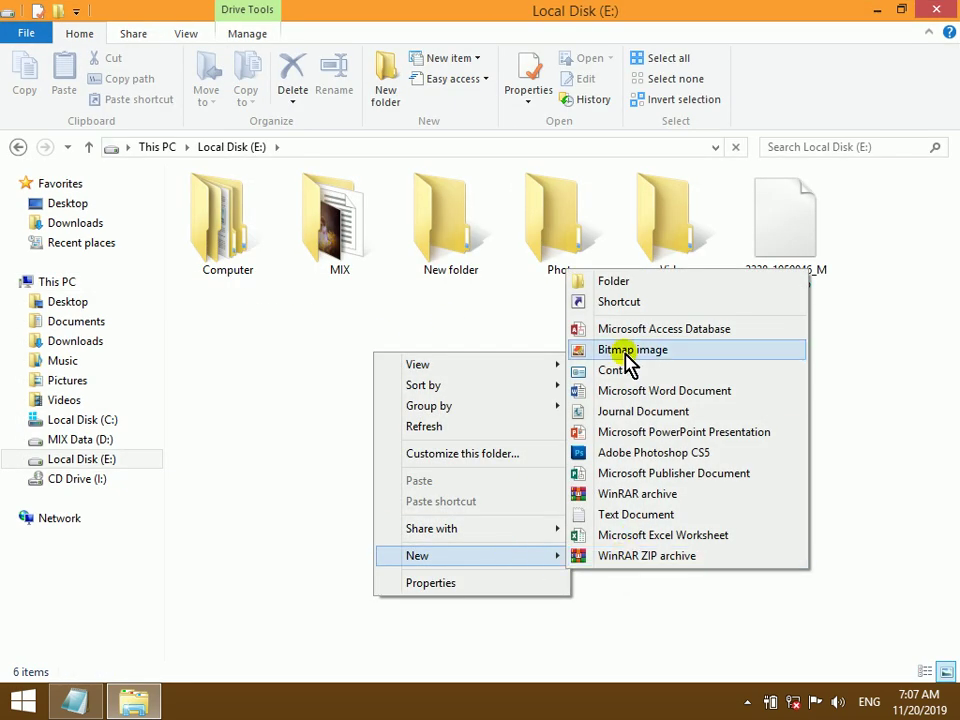
left_click(615, 281)
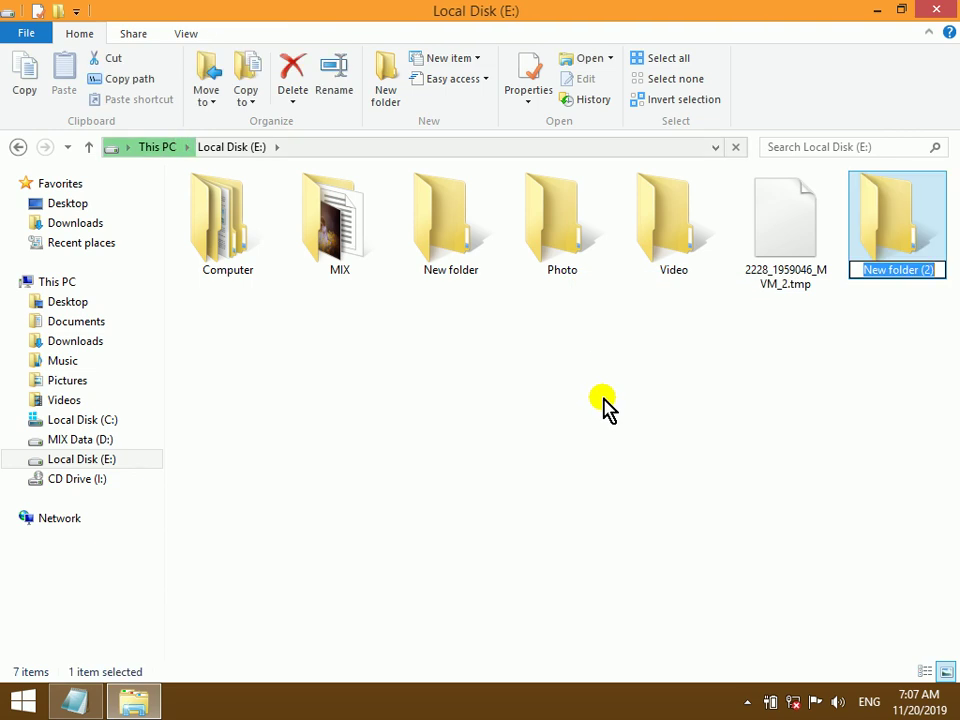
type("Student Database")
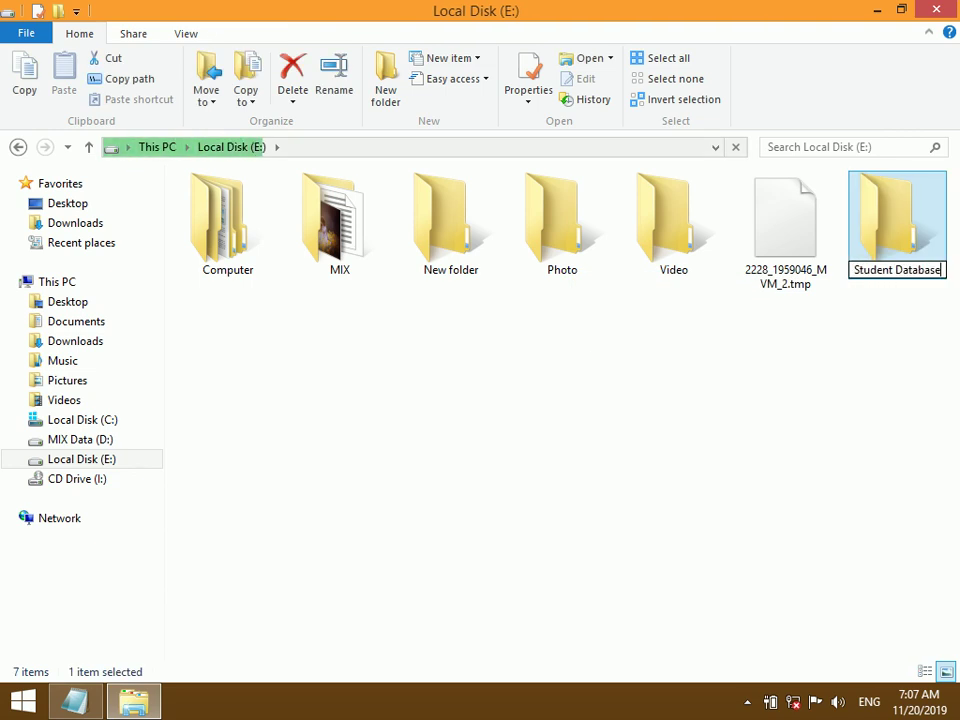
- Open the empty Student Database folder, dismissing the location-unavailable error
double_click(897, 245)
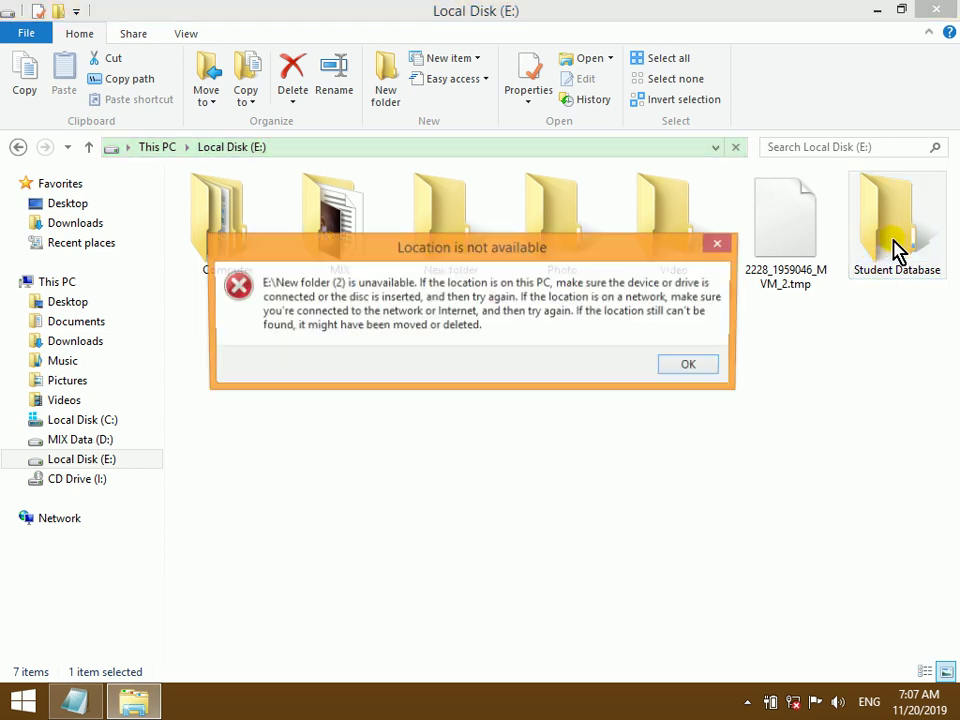
left_click(710, 366)
double_click(896, 238)
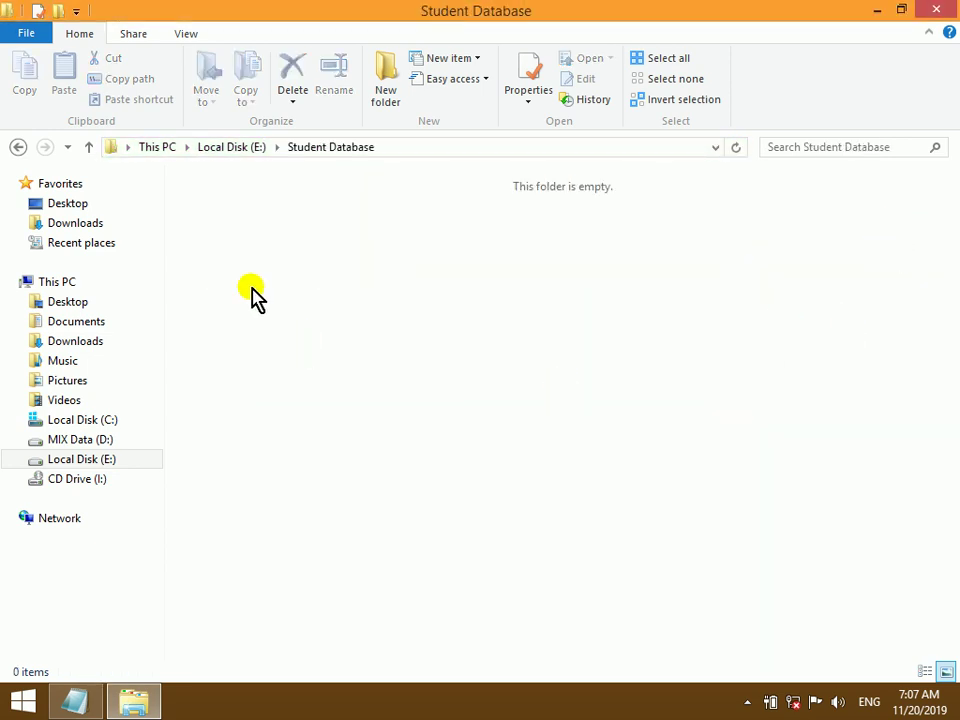
left_click_drag(230, 256, 556, 465)
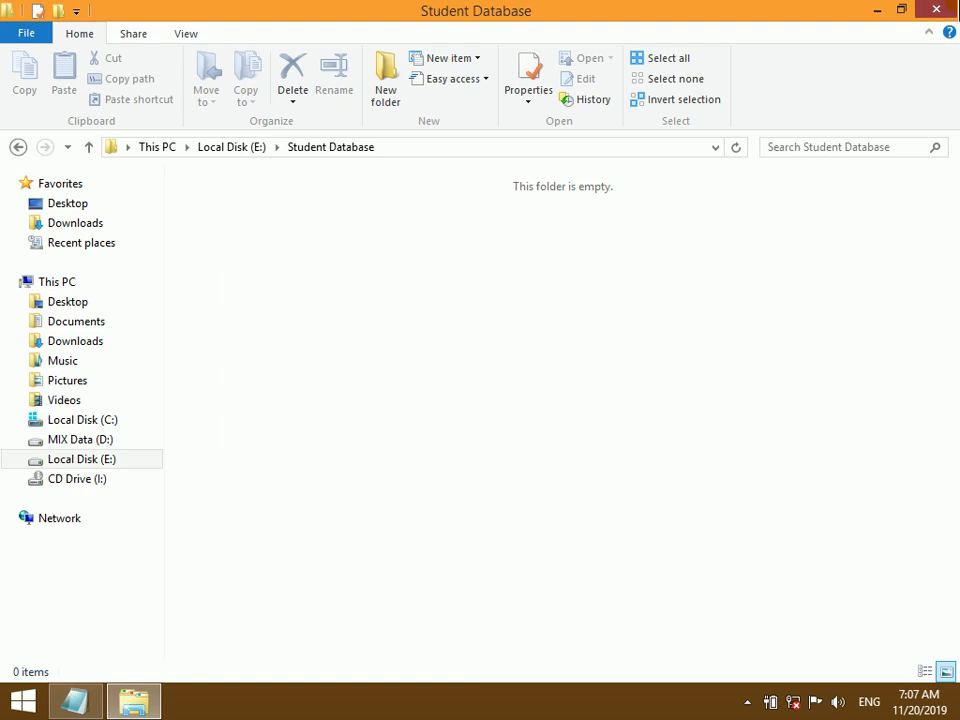
key("super+d")
- Launch Access with msaccess from the Run prompt and start a blank desktop database
key("super+r")
type("msa")
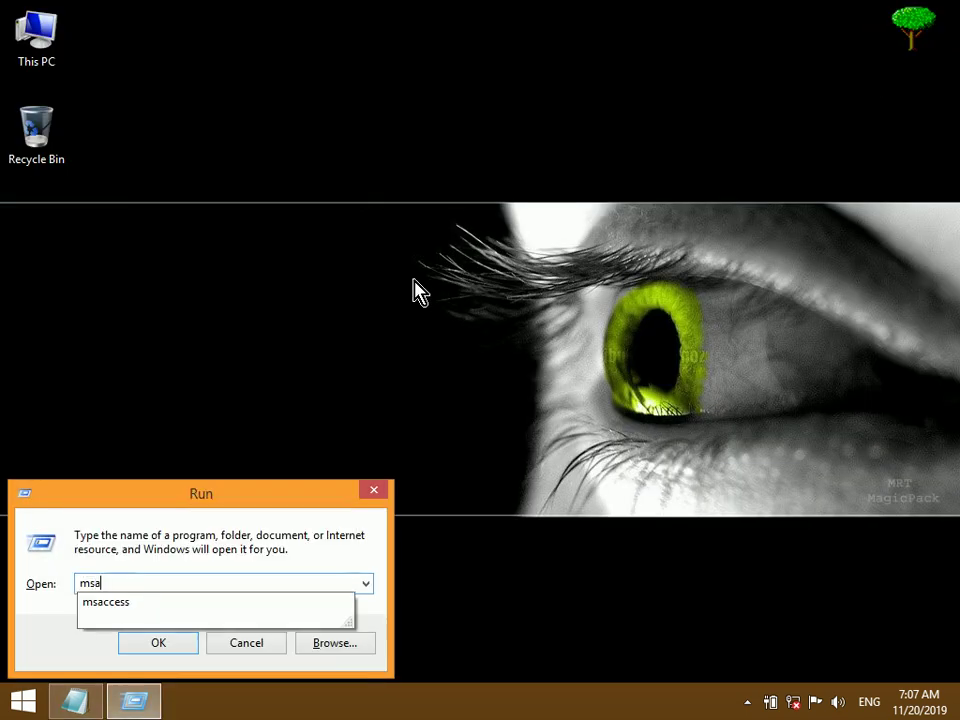
type("ess")
key("Return")
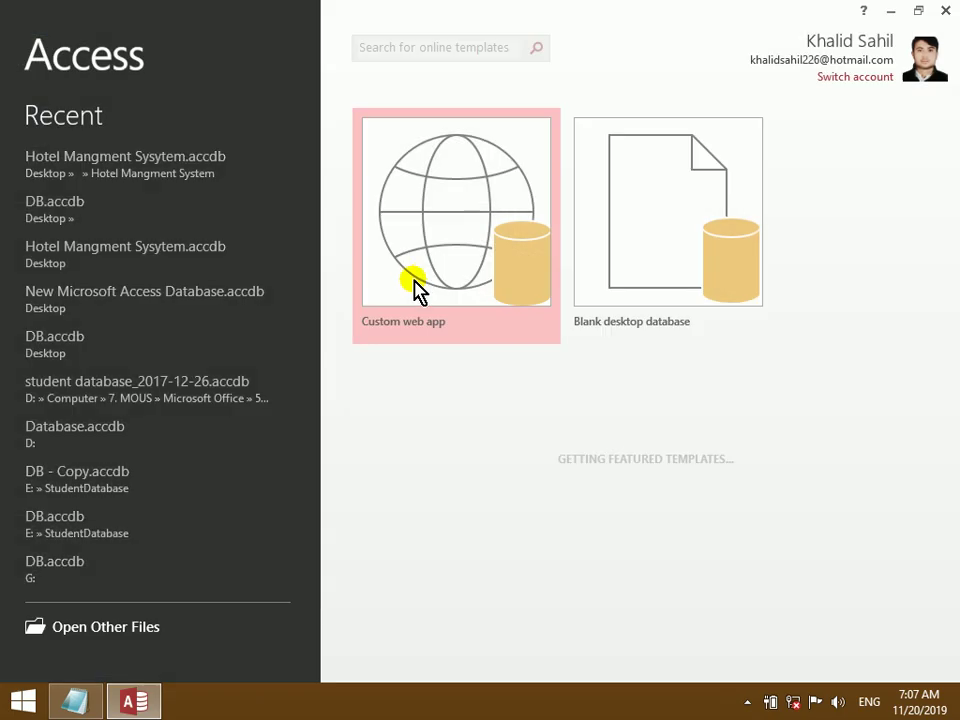
left_click(671, 214)
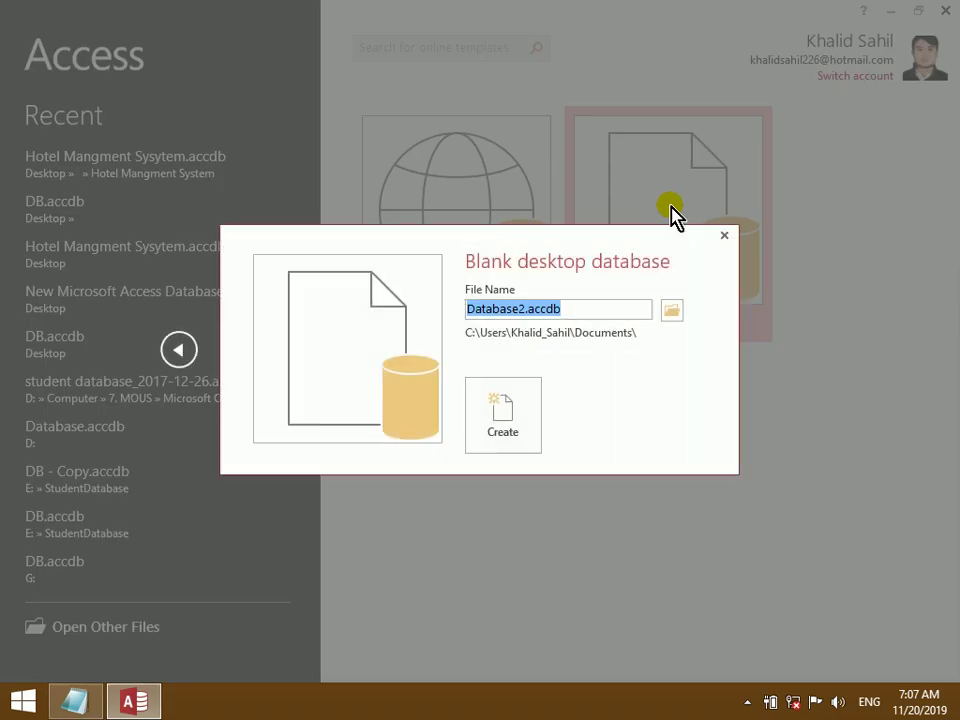
- Create the database as DB in E:\Student Database, then close Table1 and exit Access
left_click(671, 311)
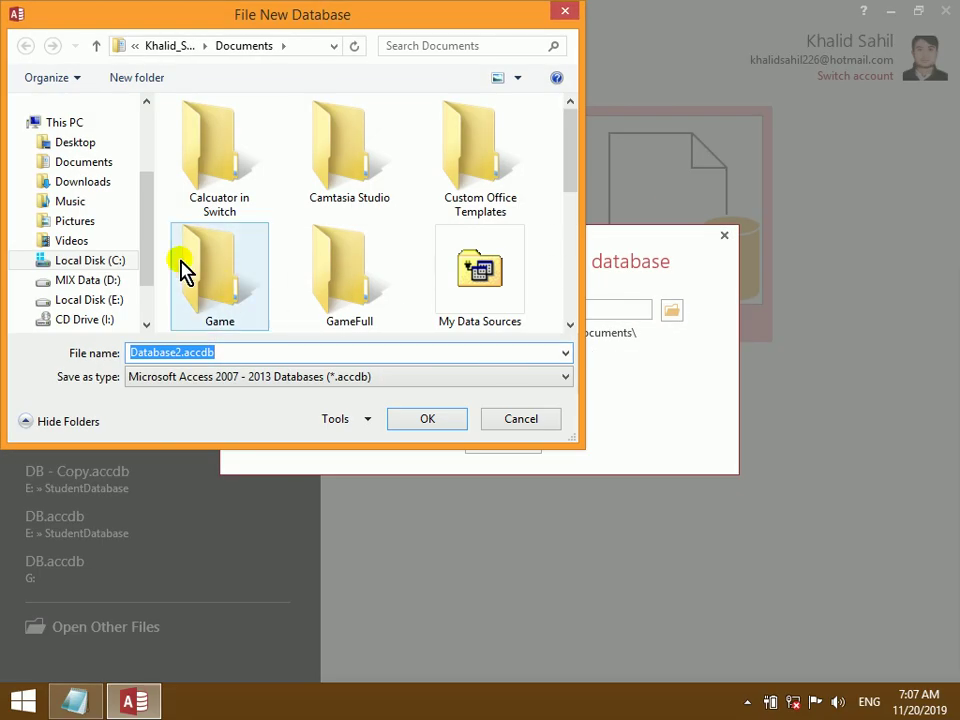
left_click(106, 308)
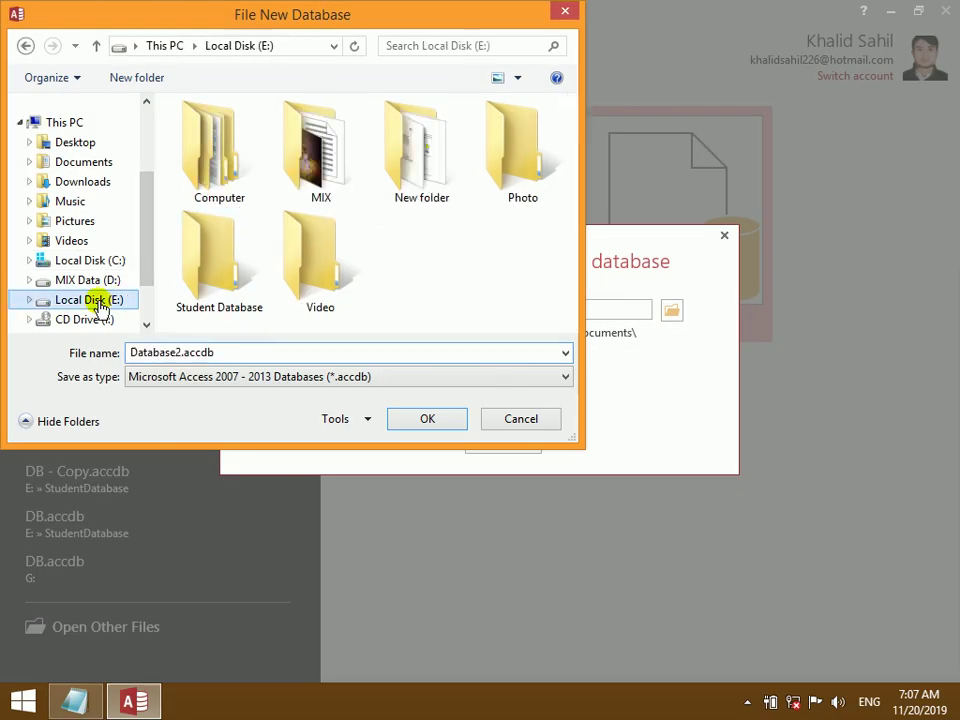
double_click(219, 279)
double_click(227, 350)
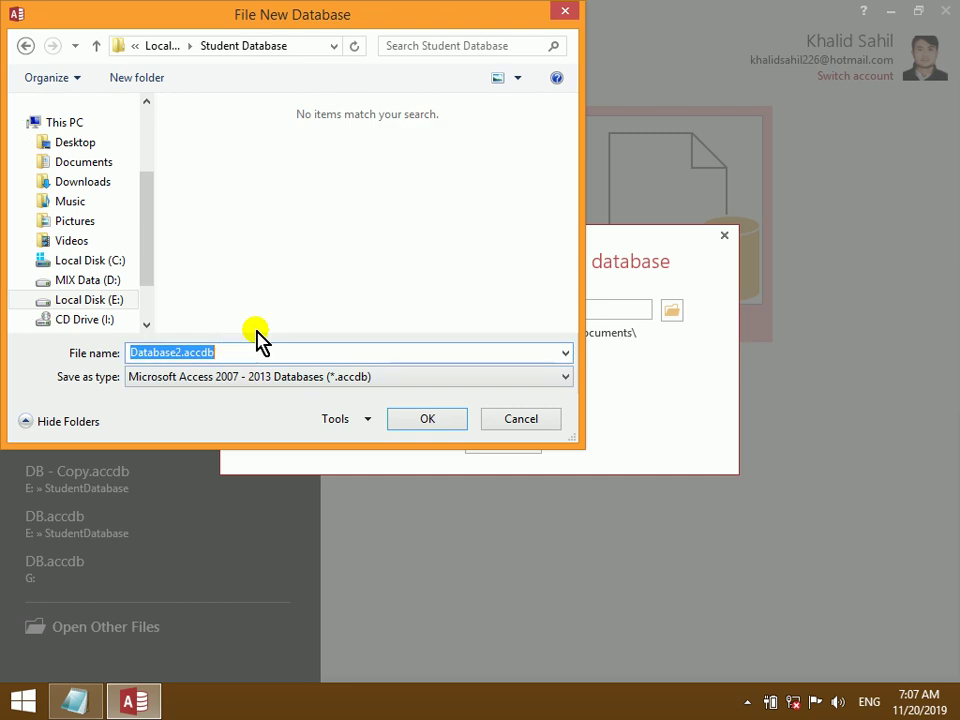
type("DB")
key("Return")
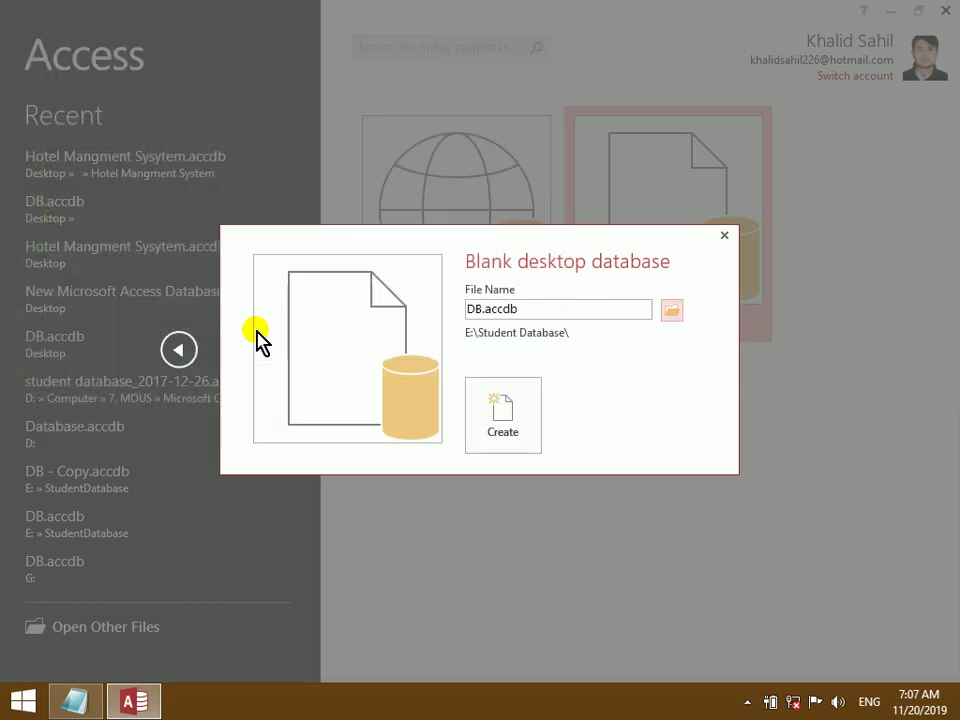
left_click(530, 432)
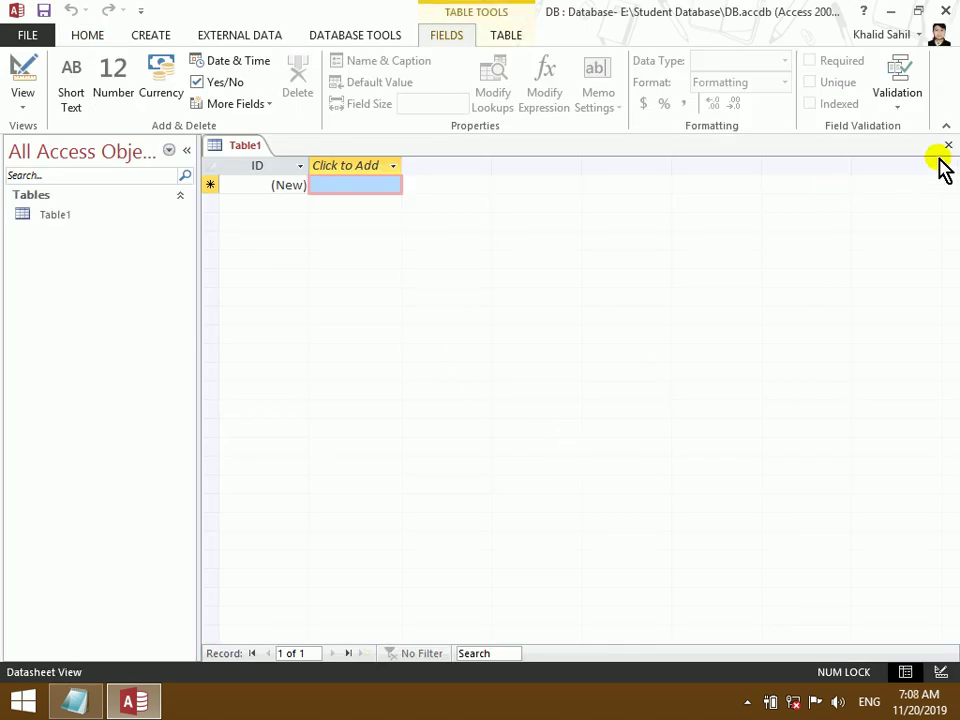
left_click(946, 147)
left_click(945, 11)
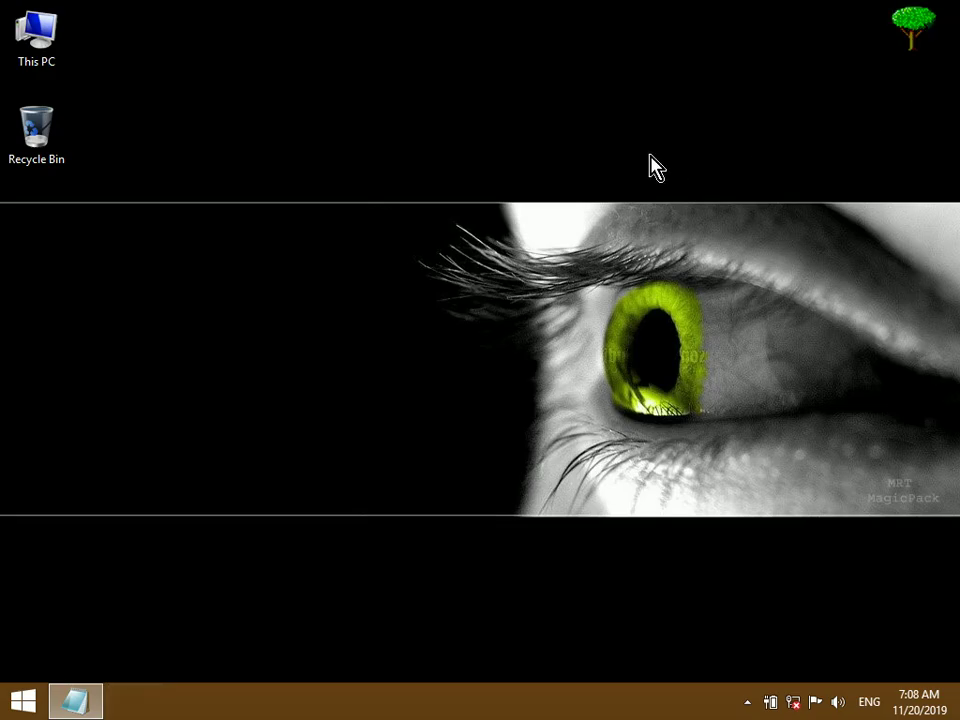
- Browse to E:\Student Database to confirm DB.accdb exists, then bring Notepad back
double_click(4, 34)
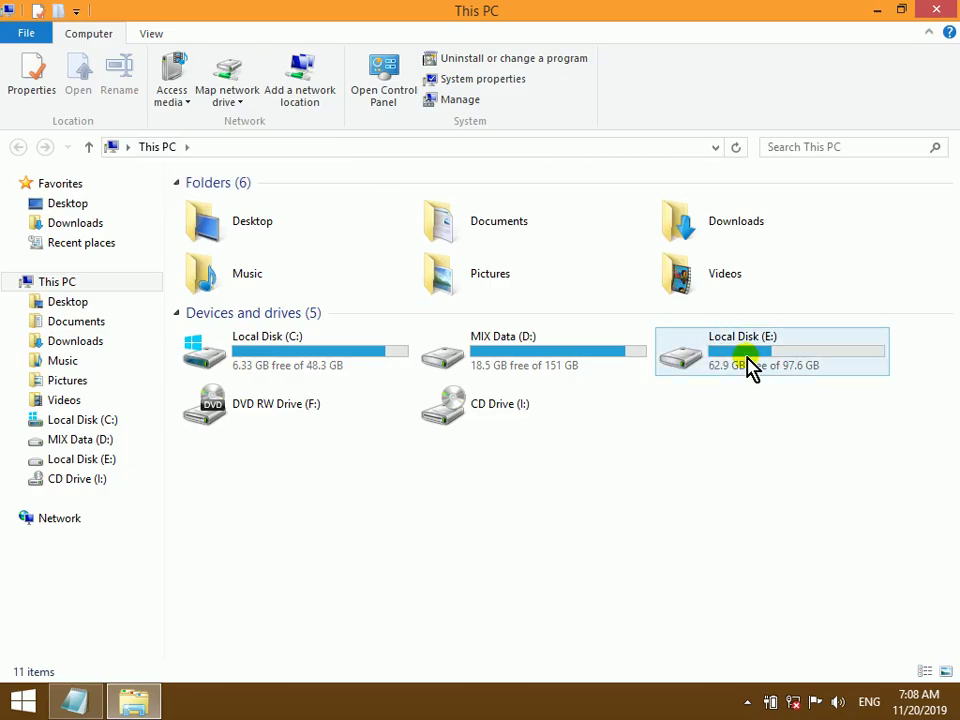
double_click(750, 364)
double_click(681, 268)
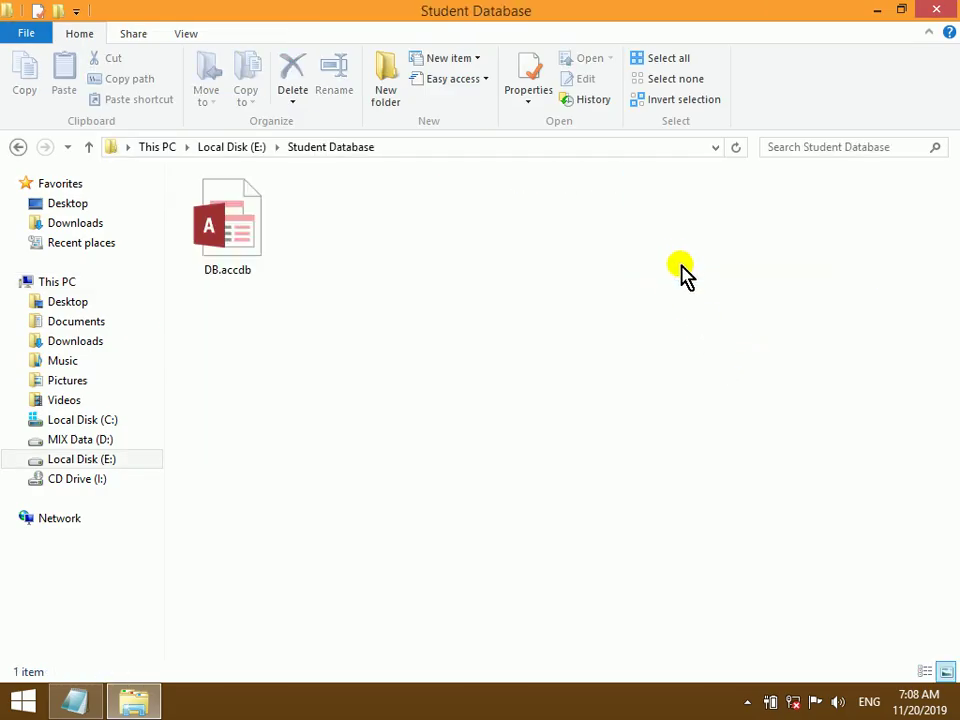
left_click(200, 245)
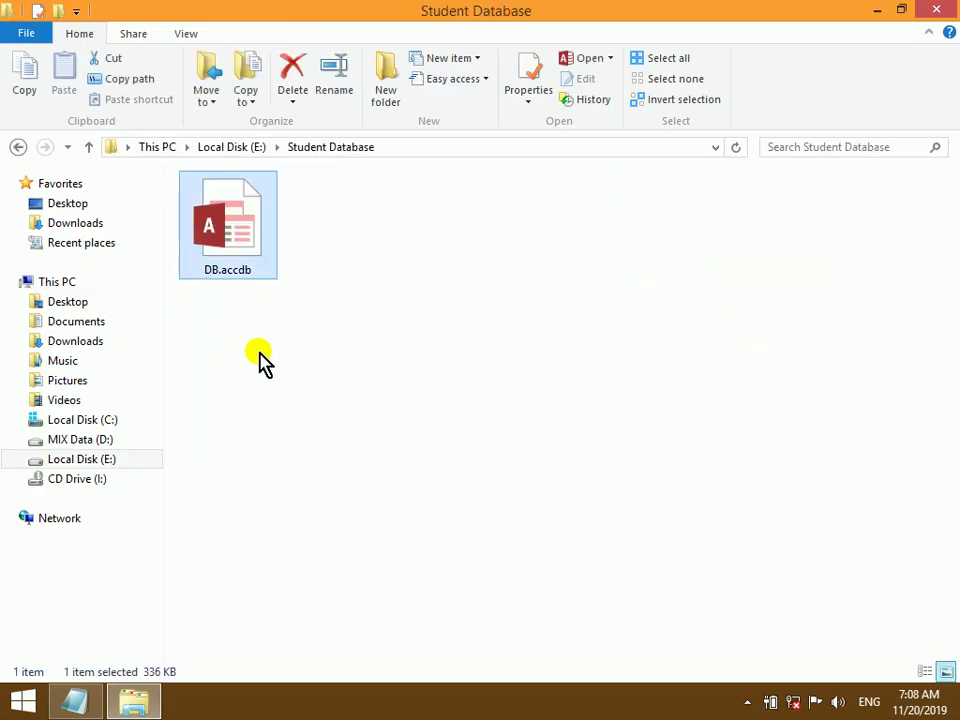
left_click(79, 703)
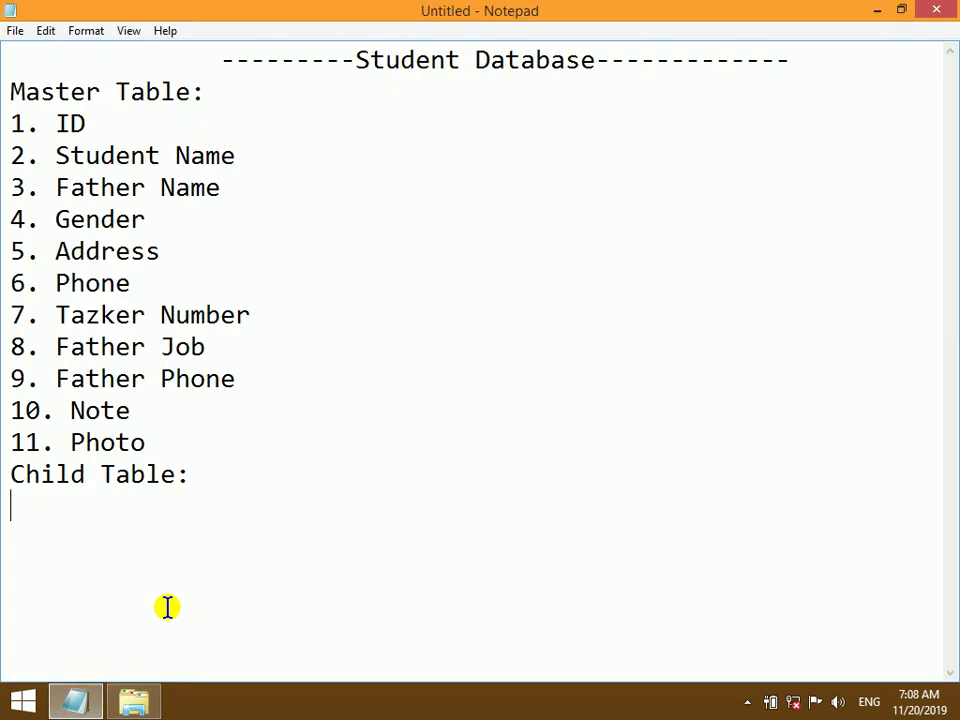
- Save the notes as Database Details.txt in E:\Student Database and minimize Notepad
key("ctrl+s")
left_click(90, 341)
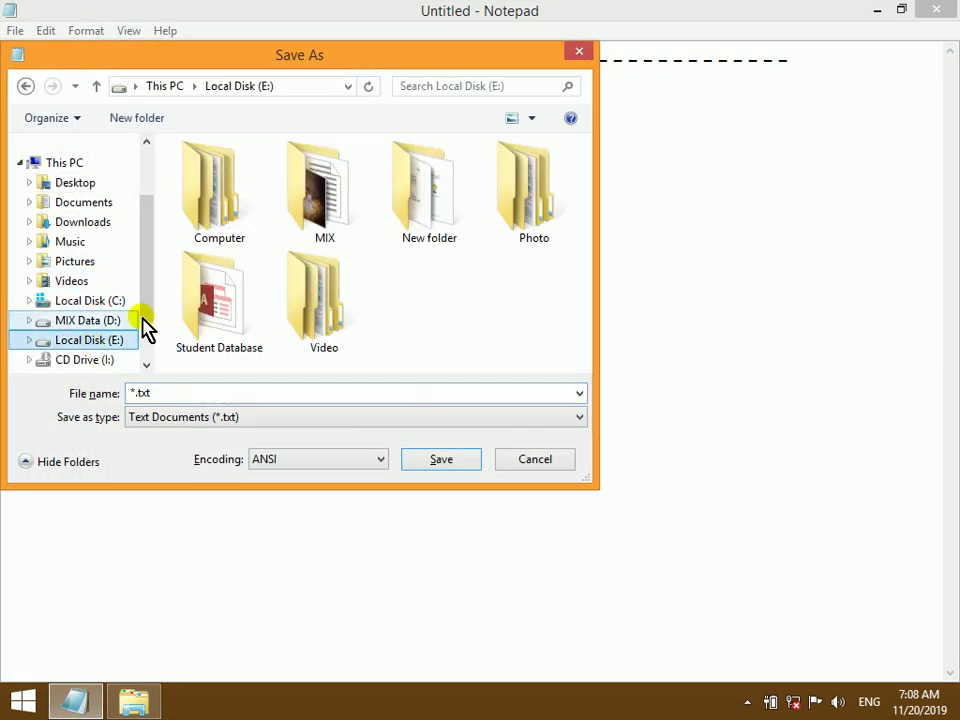
double_click(205, 308)
left_click(175, 390)
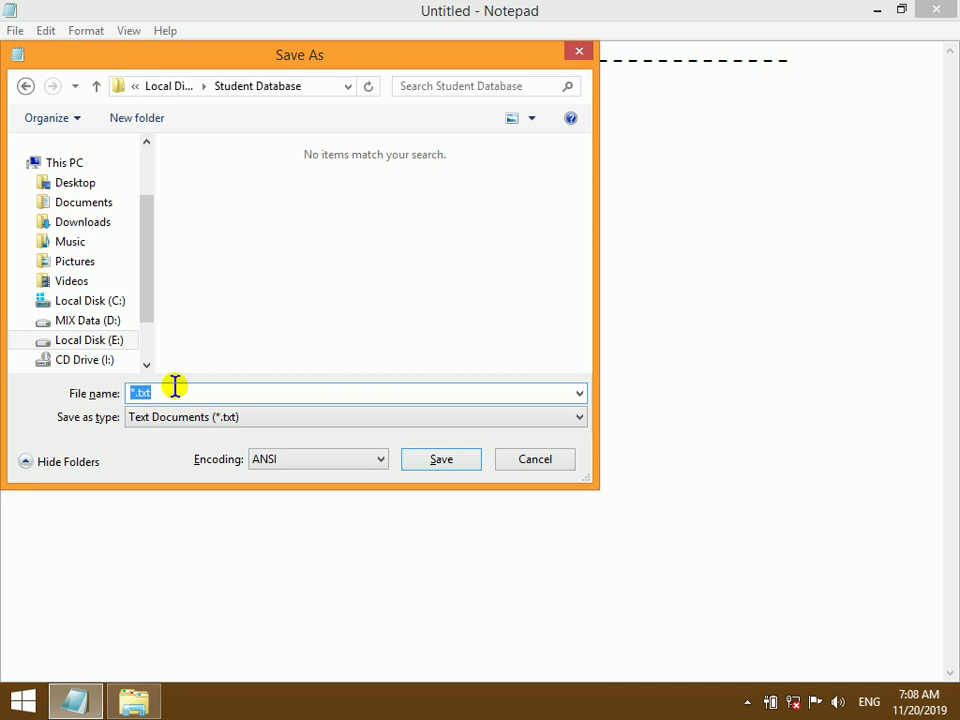
type("Database De")
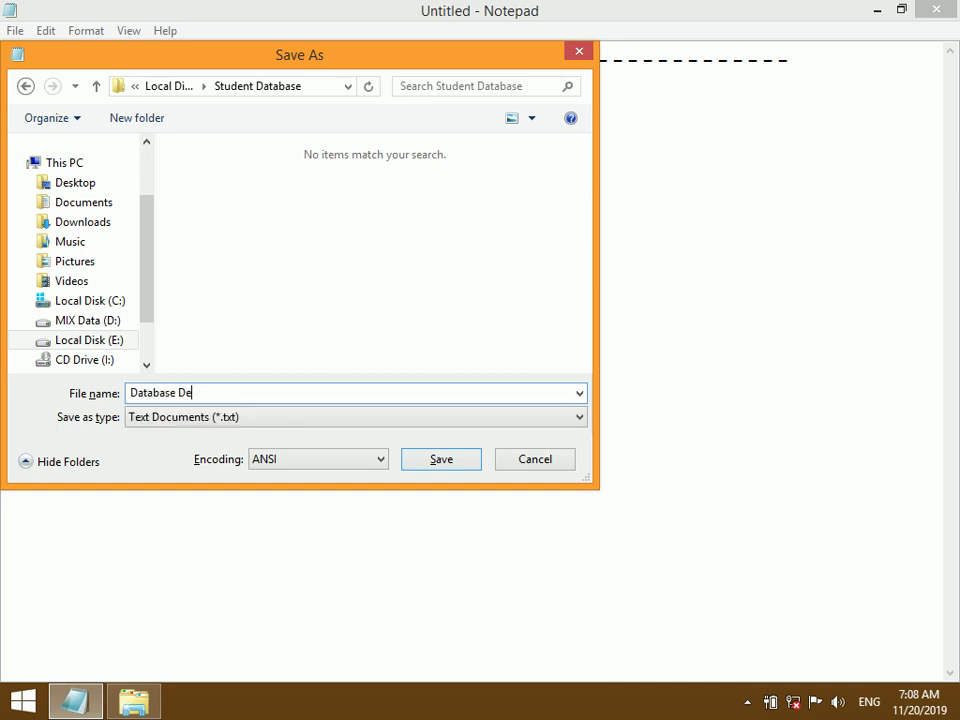
type("s")
key("Return")
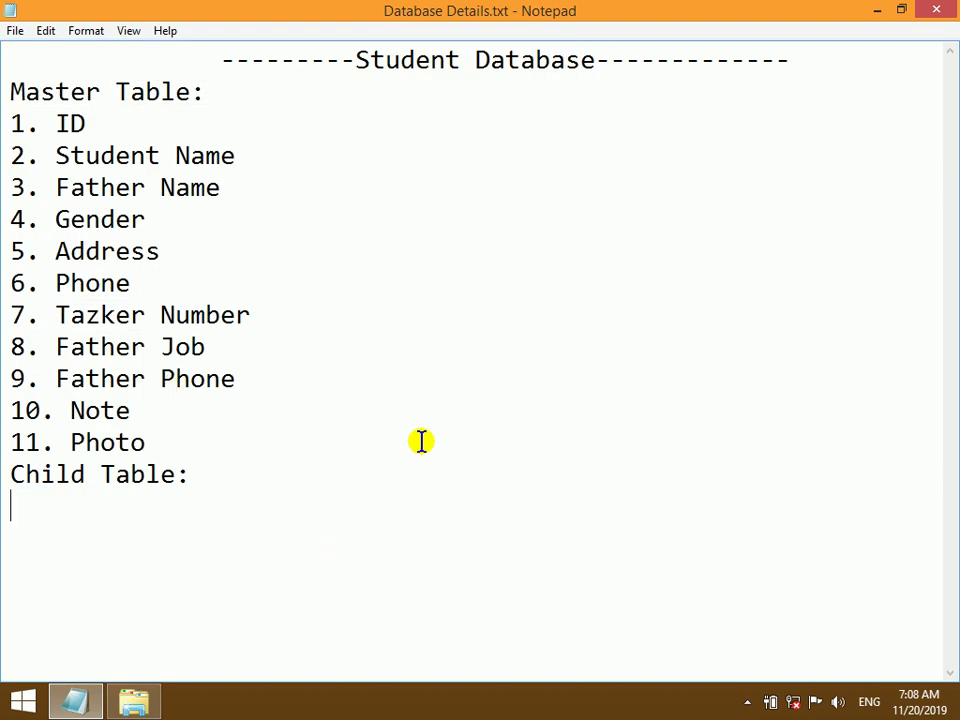
left_click_drag(236, 156, 12, 123)
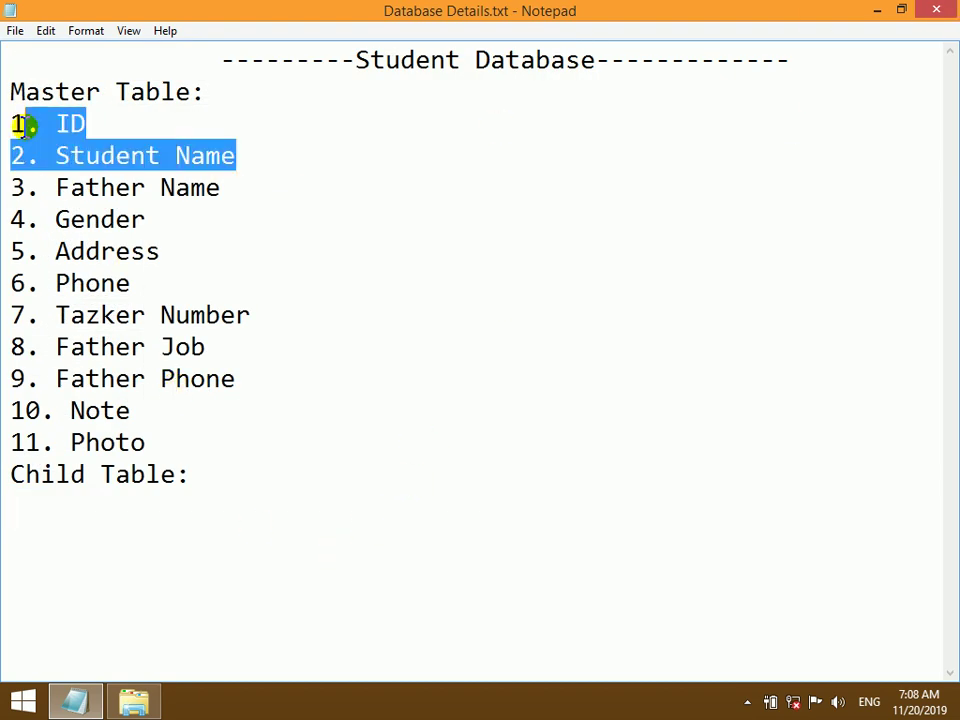
left_click(877, 18)
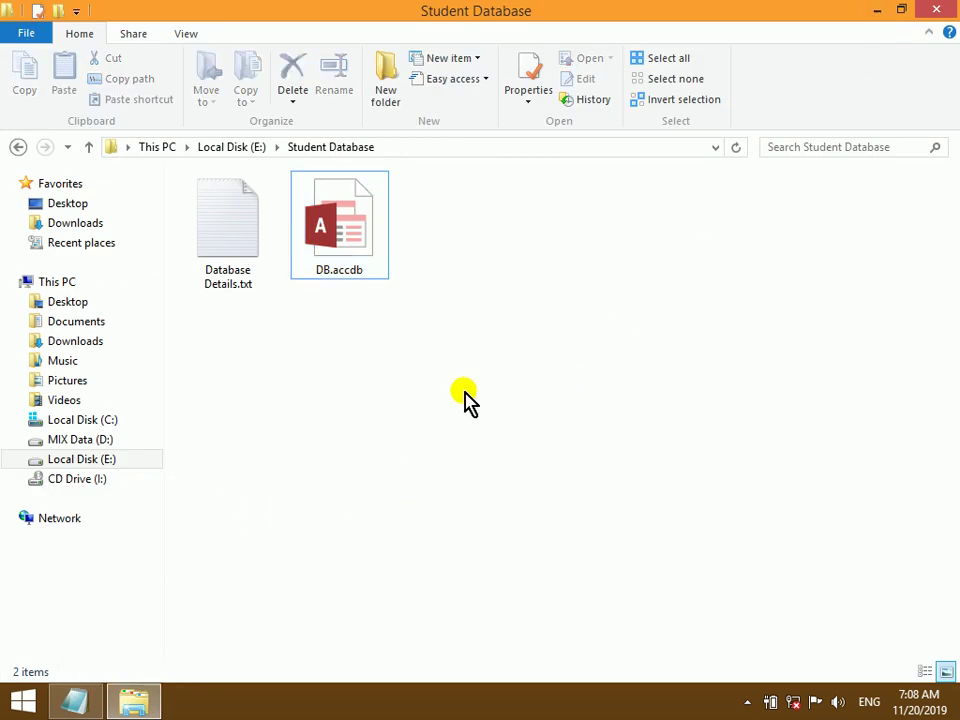
- Open DB.accdb, enable its content, then close and reopen it in Access
double_click(360, 258)
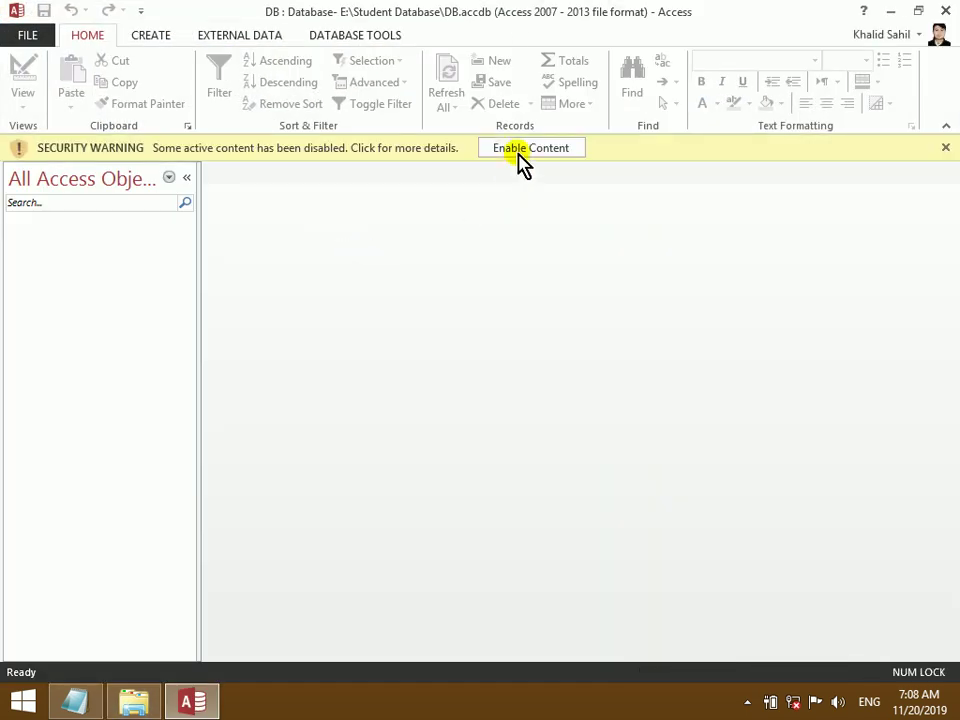
left_click(523, 146)
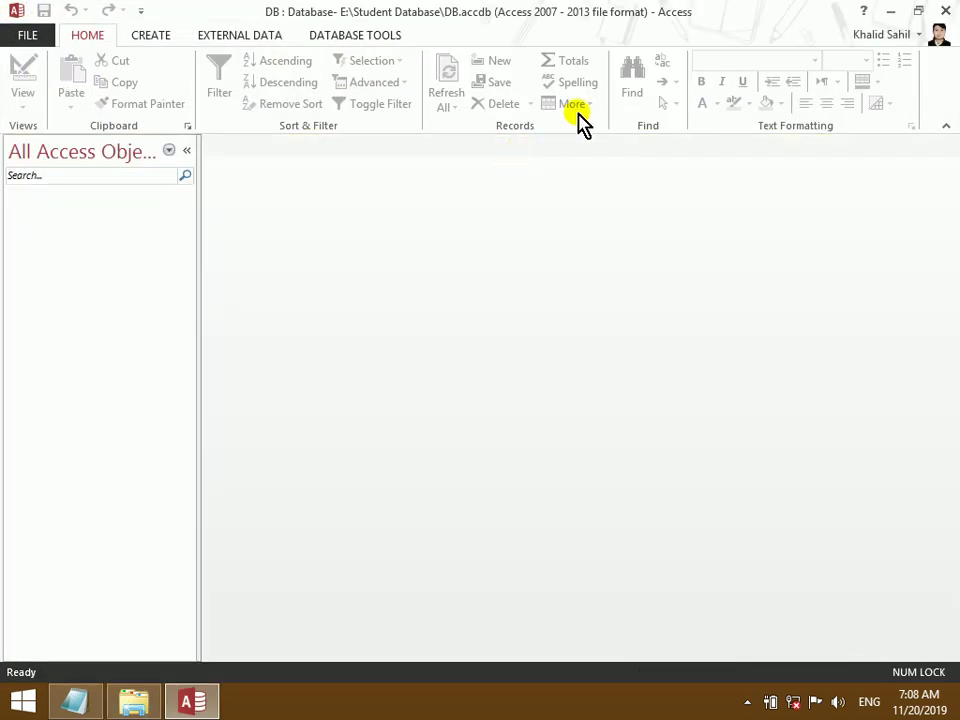
left_click(936, 11)
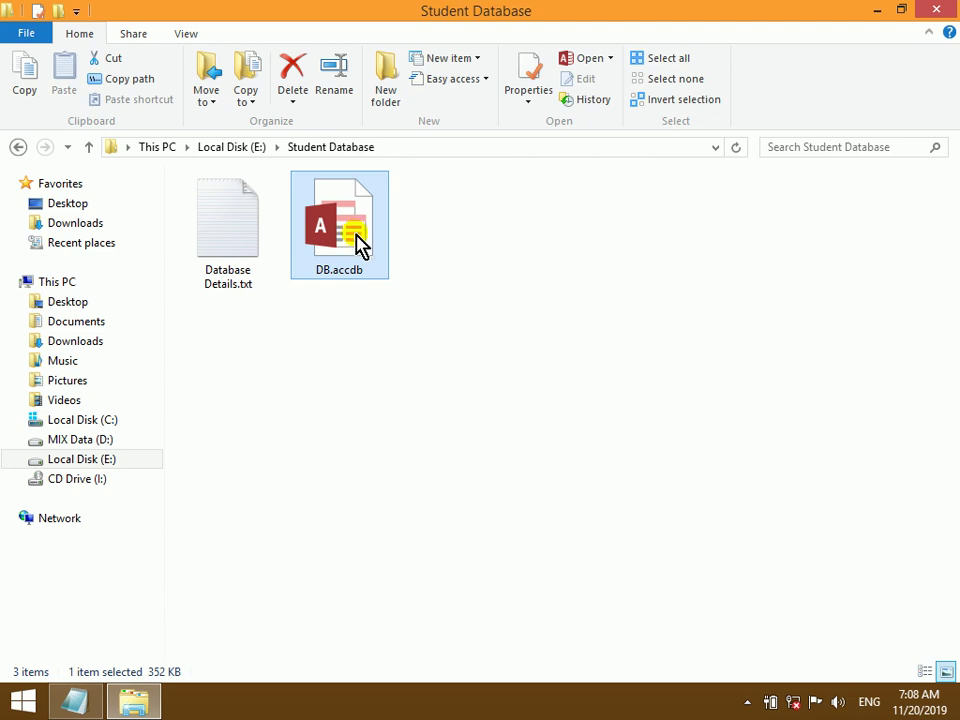
double_click(354, 240)
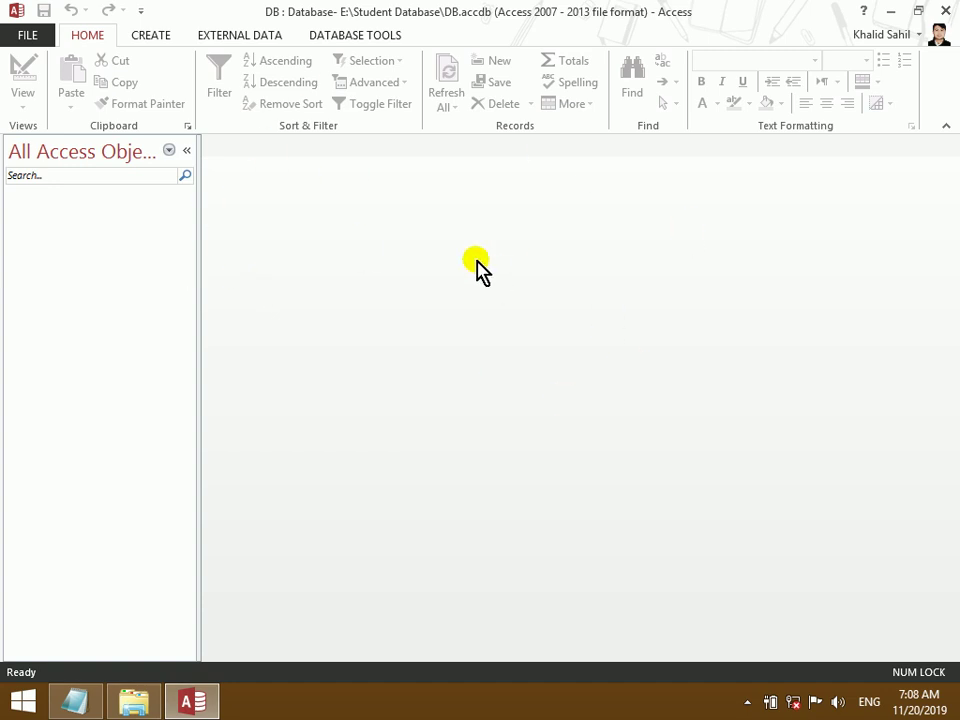
- Create a new table in Design View and set the ID field to AutoNumber
left_click(152, 42)
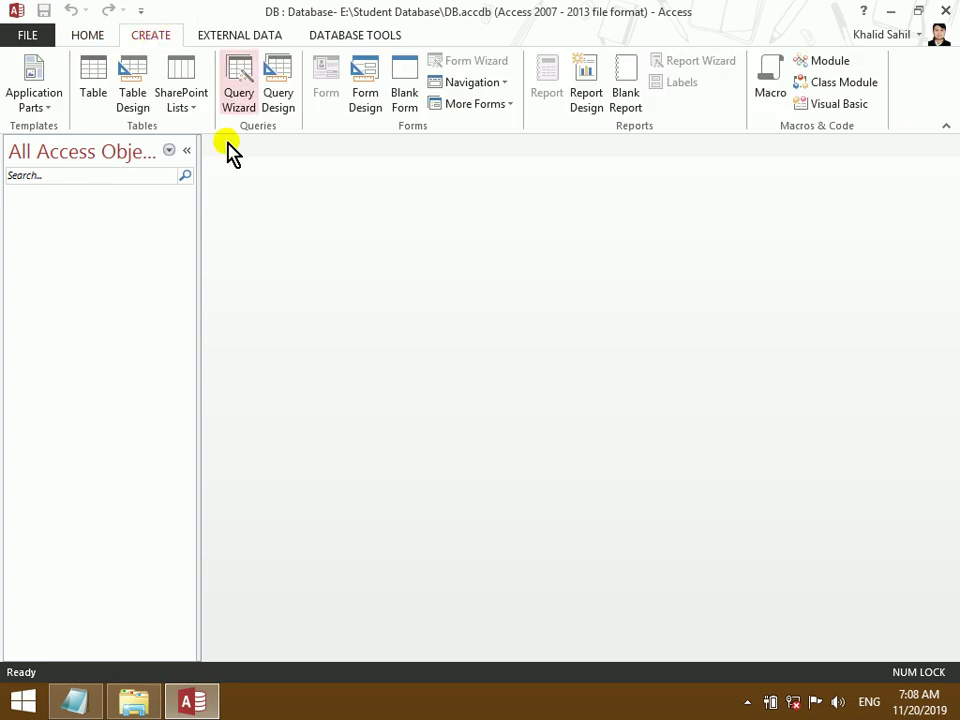
left_click(129, 97)
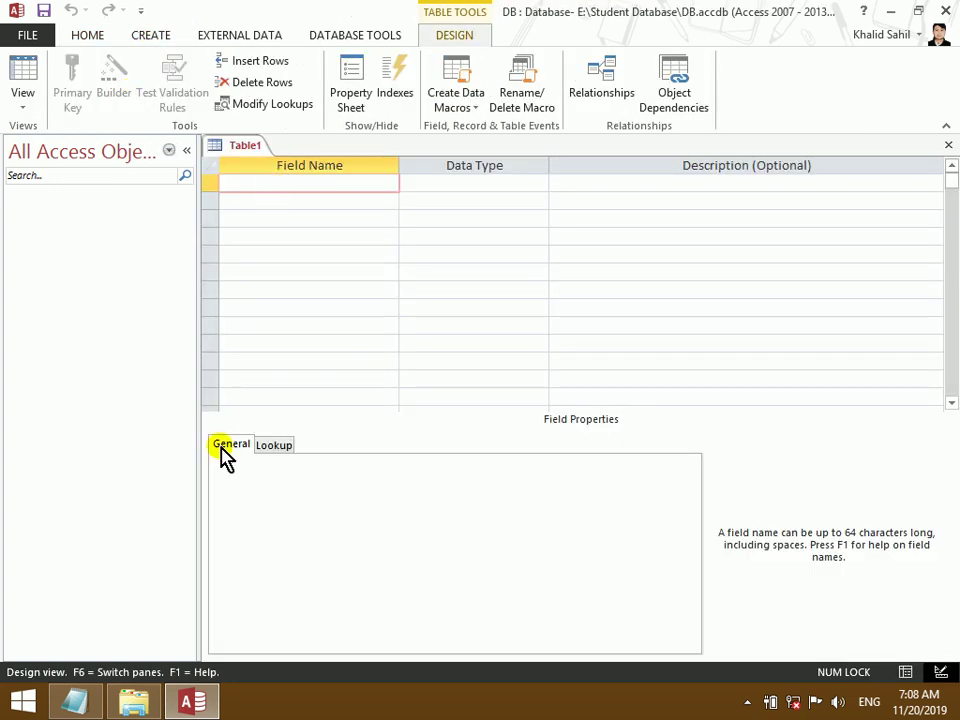
left_click(77, 702)
left_click(80, 703)
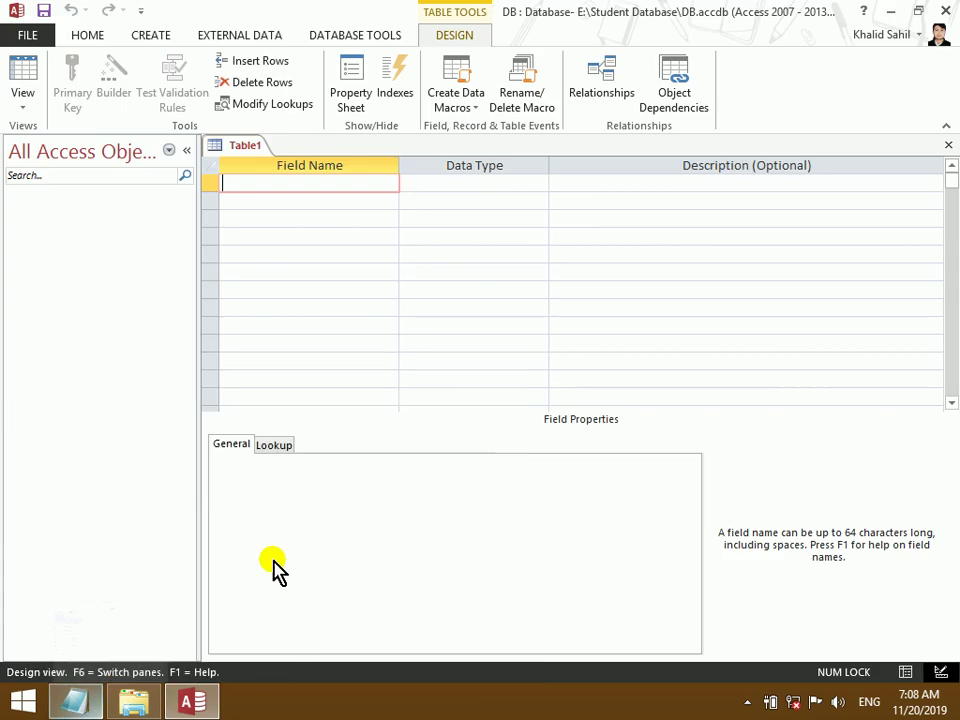
type("ID")
key("Tab")
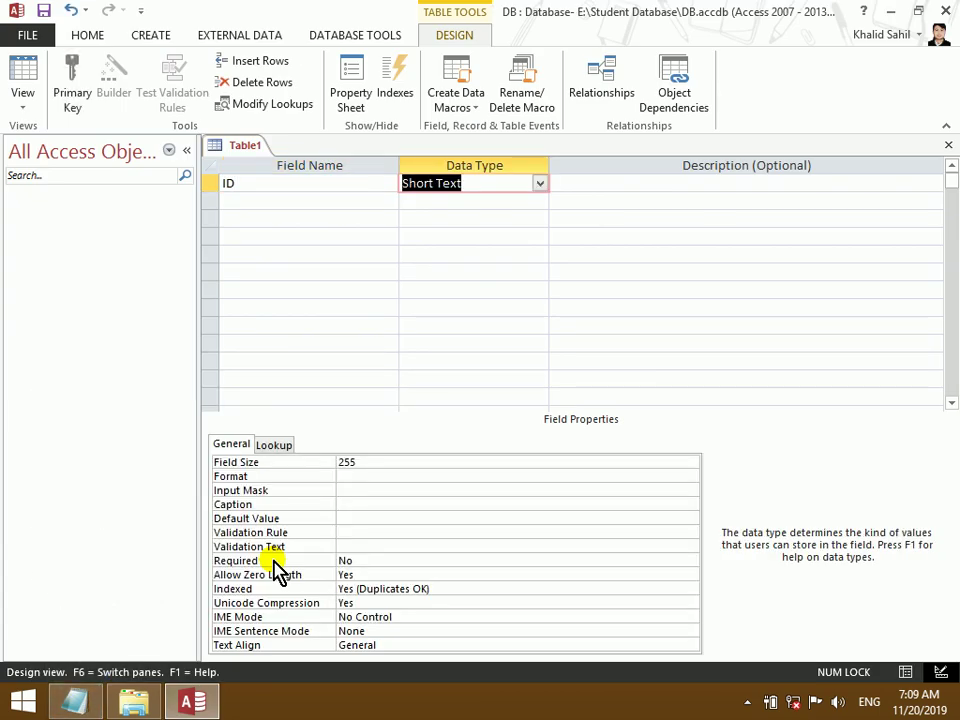
type("autoNumber")
key("Tab")
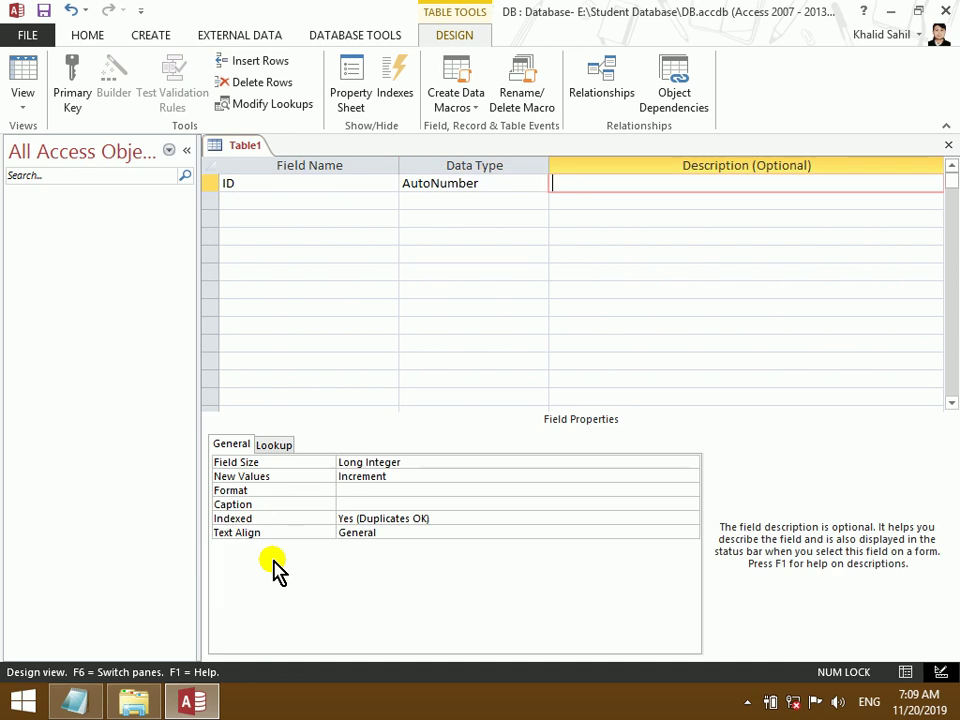
- Add a StudentName Short Text field and set its caption to 'Student Name'
key("Tab")
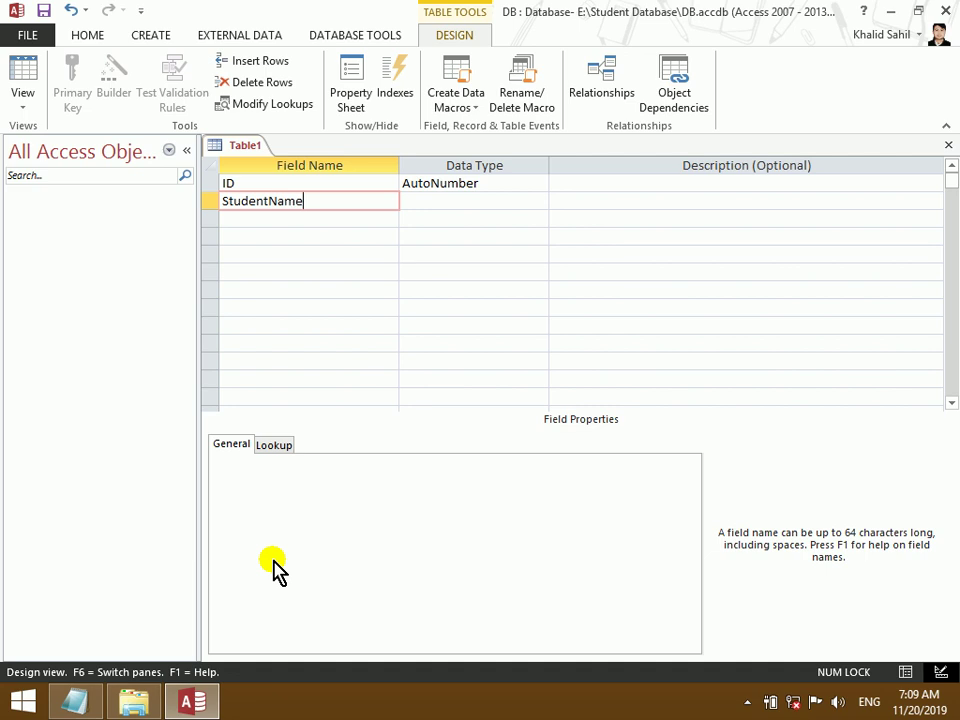
key("Tab")
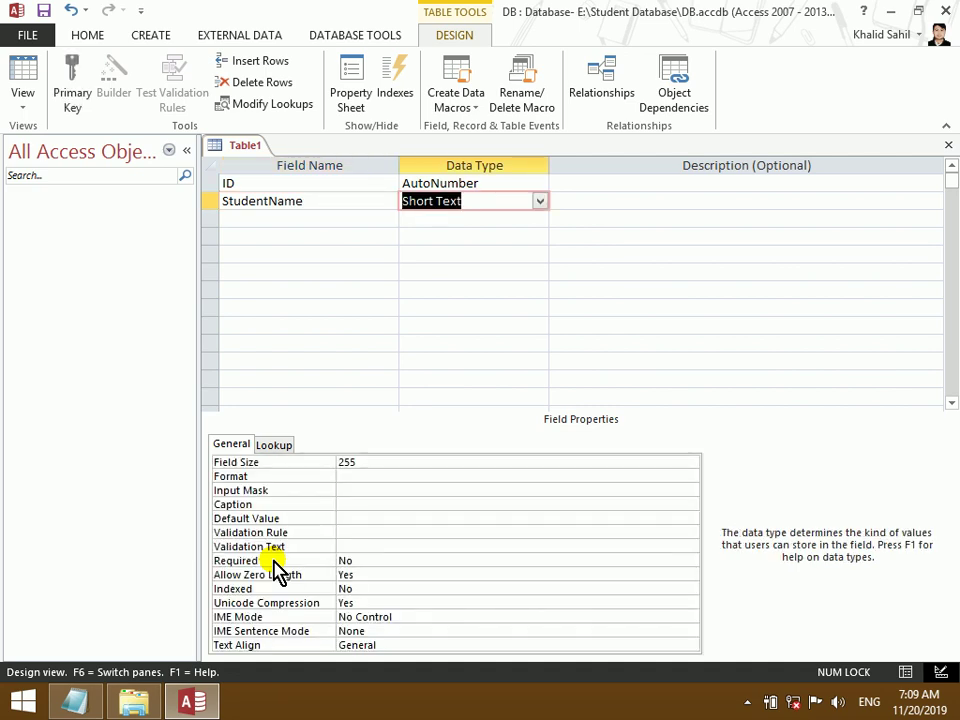
double_click(300, 200)
key("ctrl+c")
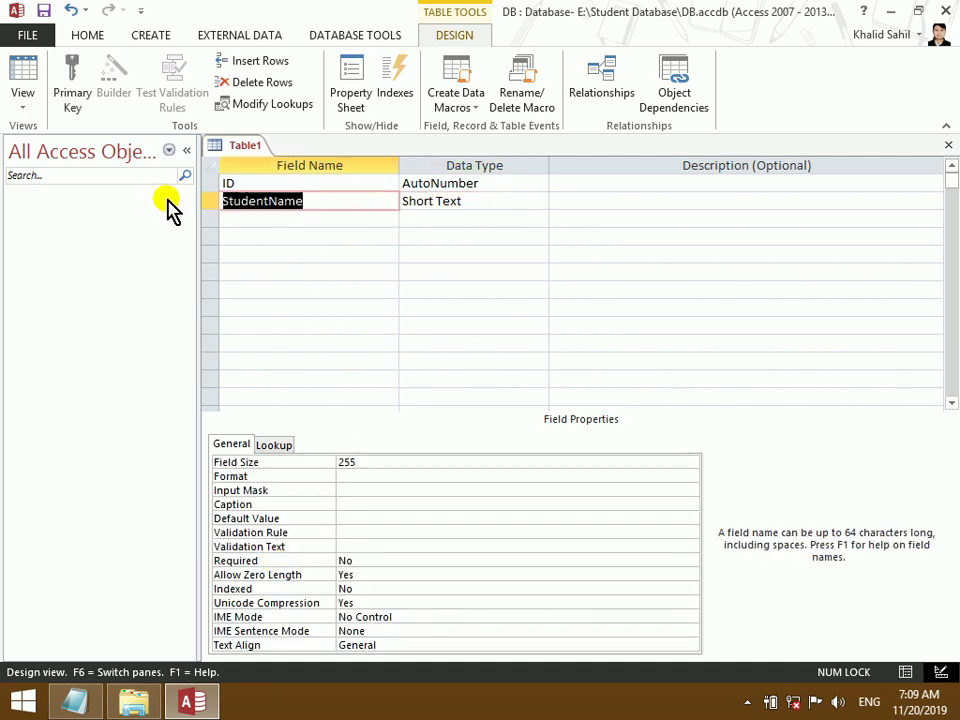
left_click(279, 201)
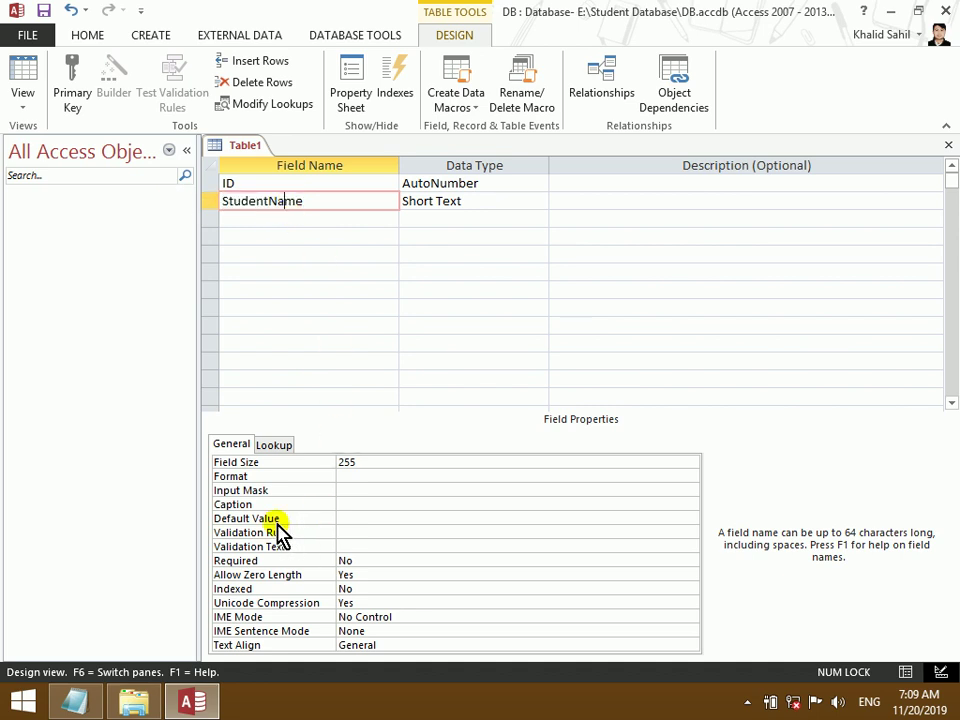
left_click(373, 505)
key("ctrl+v")
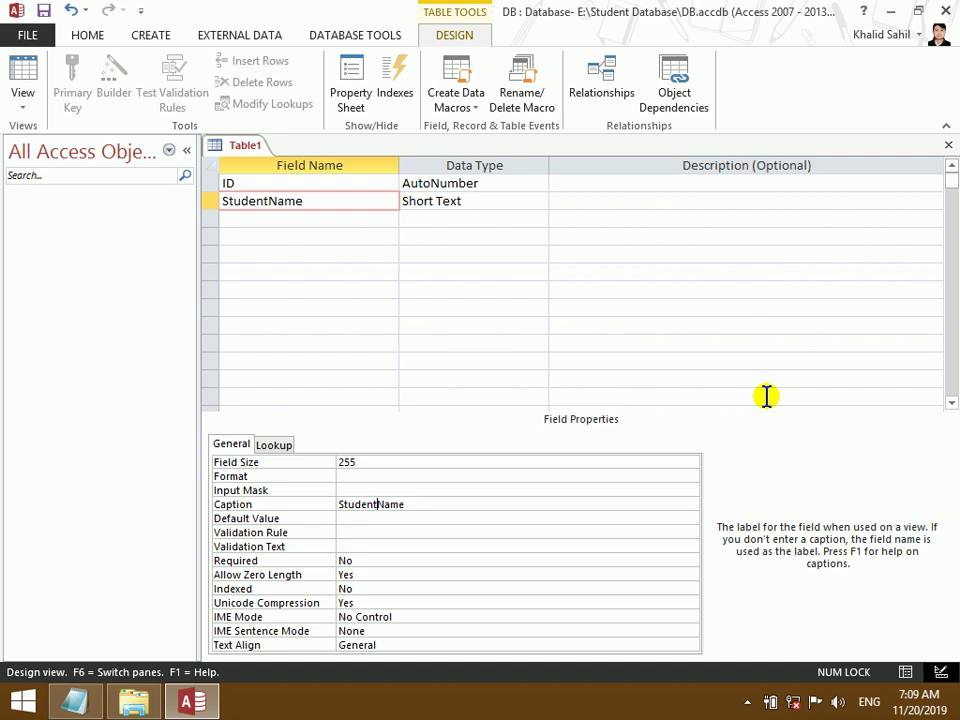
key("Up")
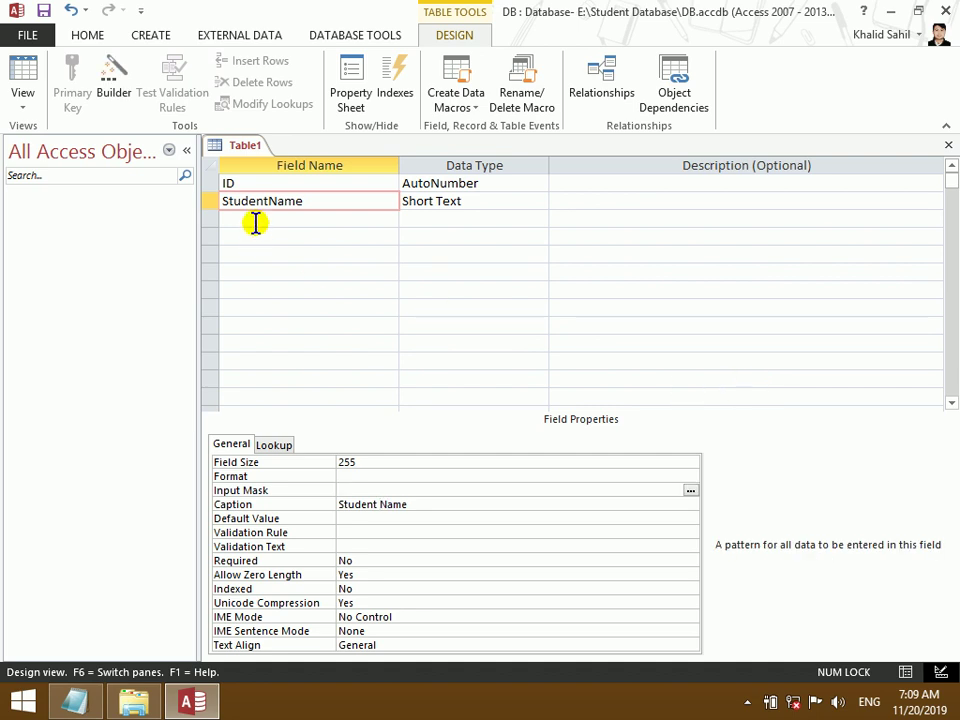
- Add a FatherName Short Text field with the caption 'Father Name'
left_click(256, 223)
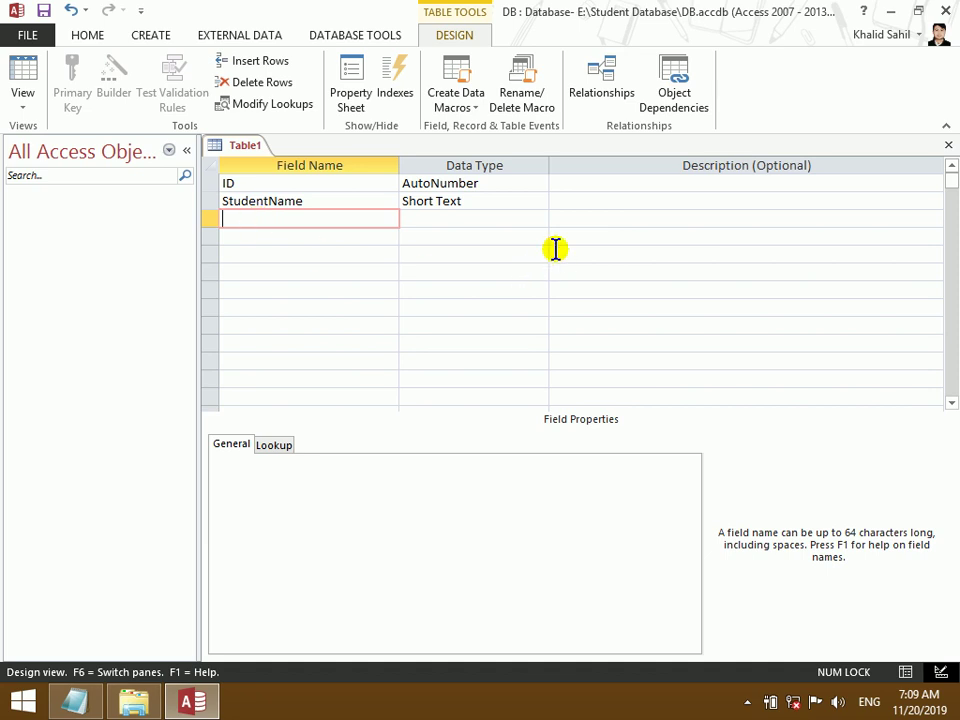
type("Father")
type("BNa")
key("BackSpace")
key("BackSpace")
key("BackSpace")
type("Name")
key("Tab")
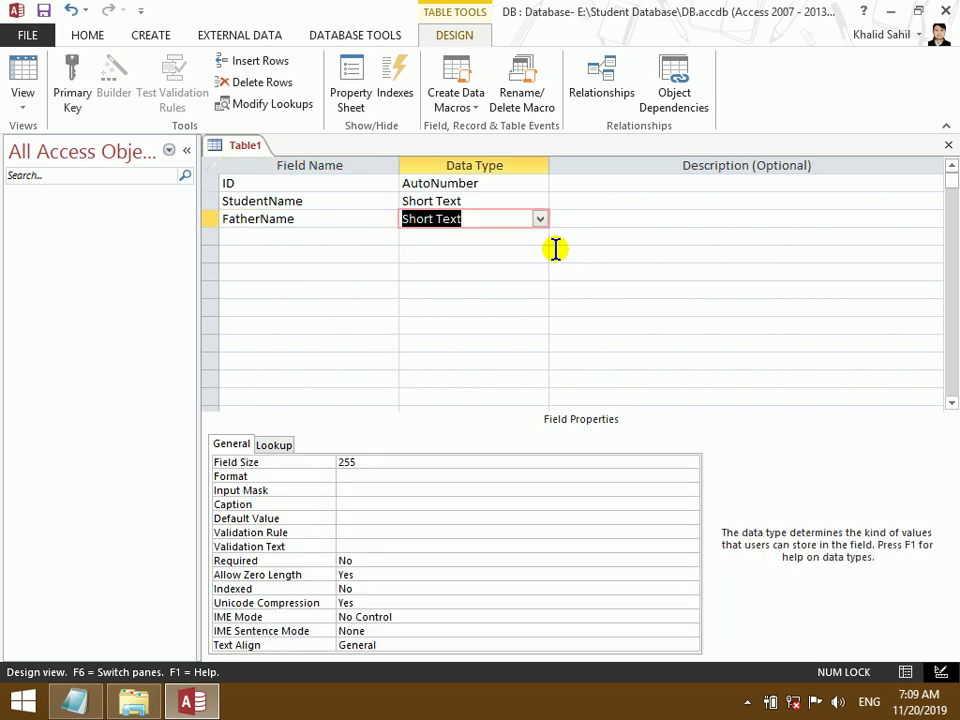
left_click(390, 216)
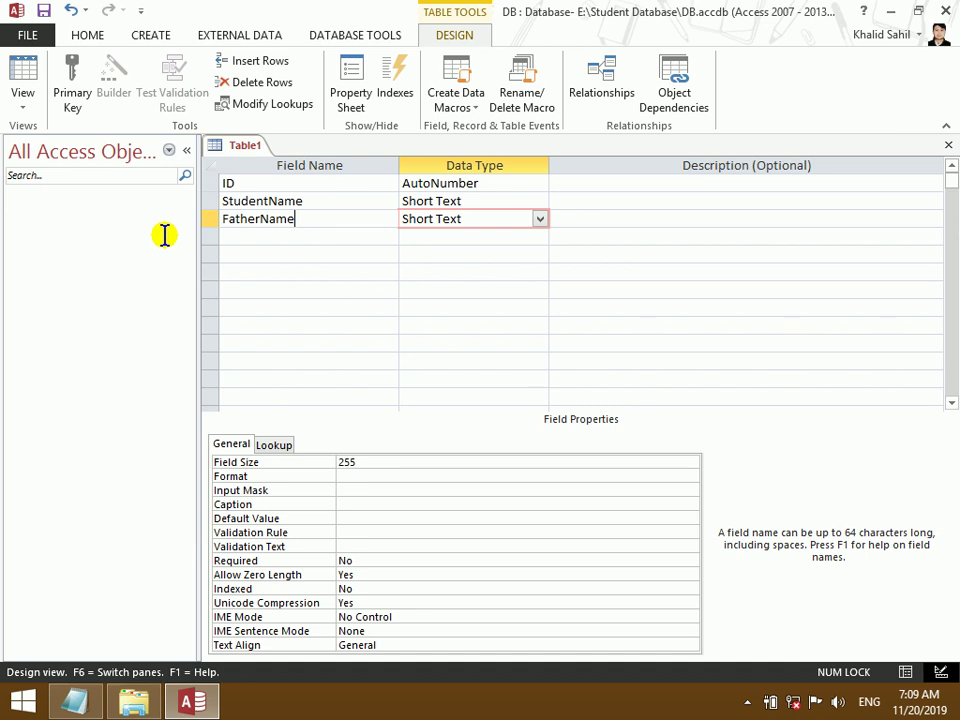
left_click(223, 217)
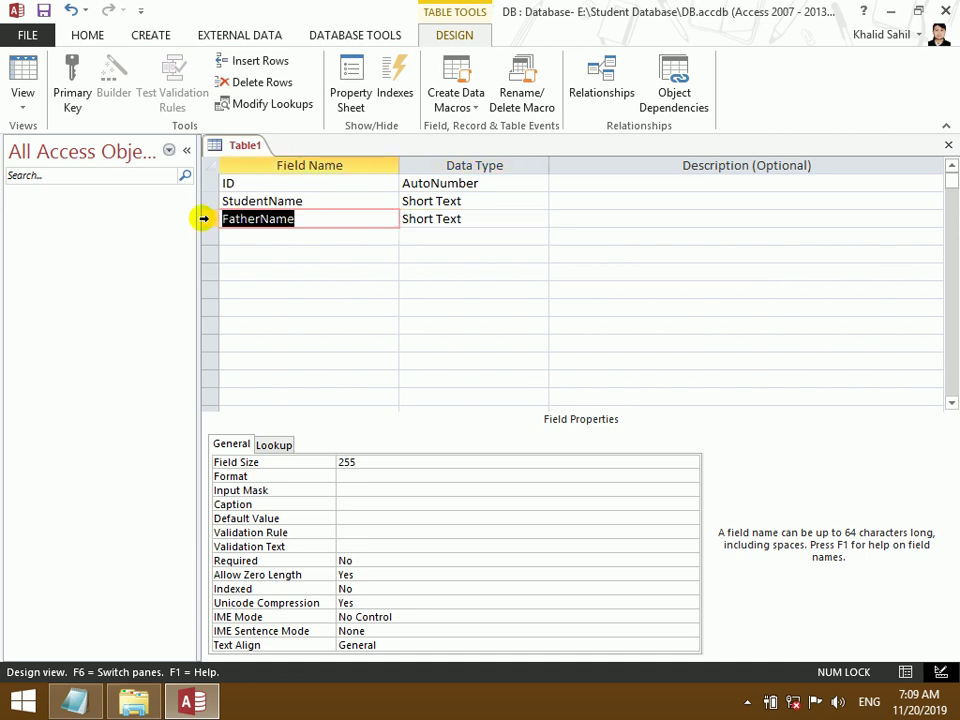
left_click(337, 504)
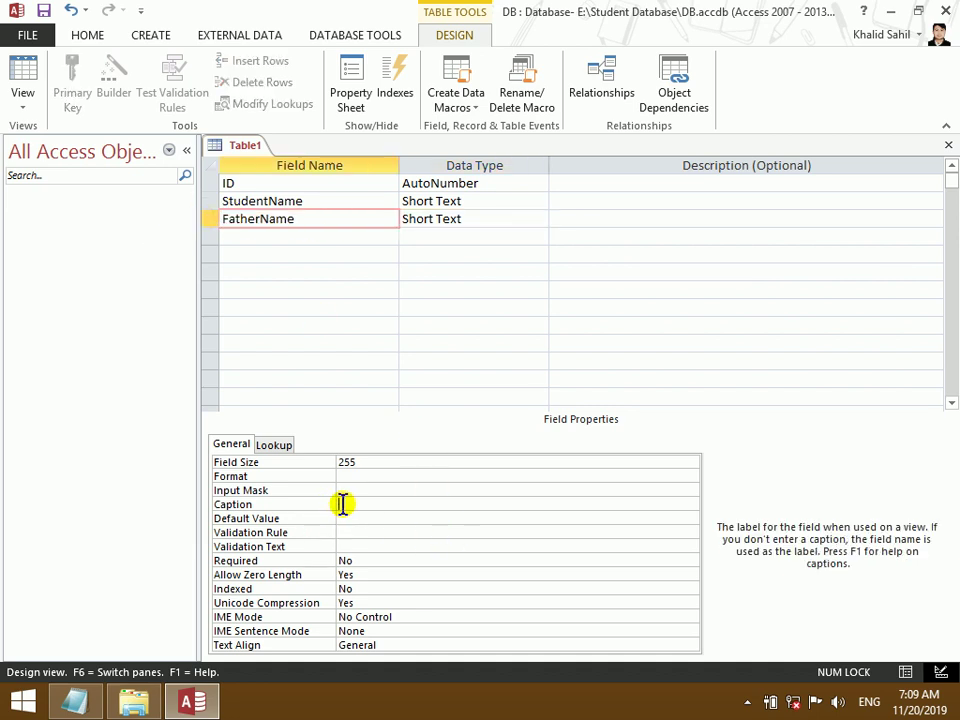
type("FatherName")
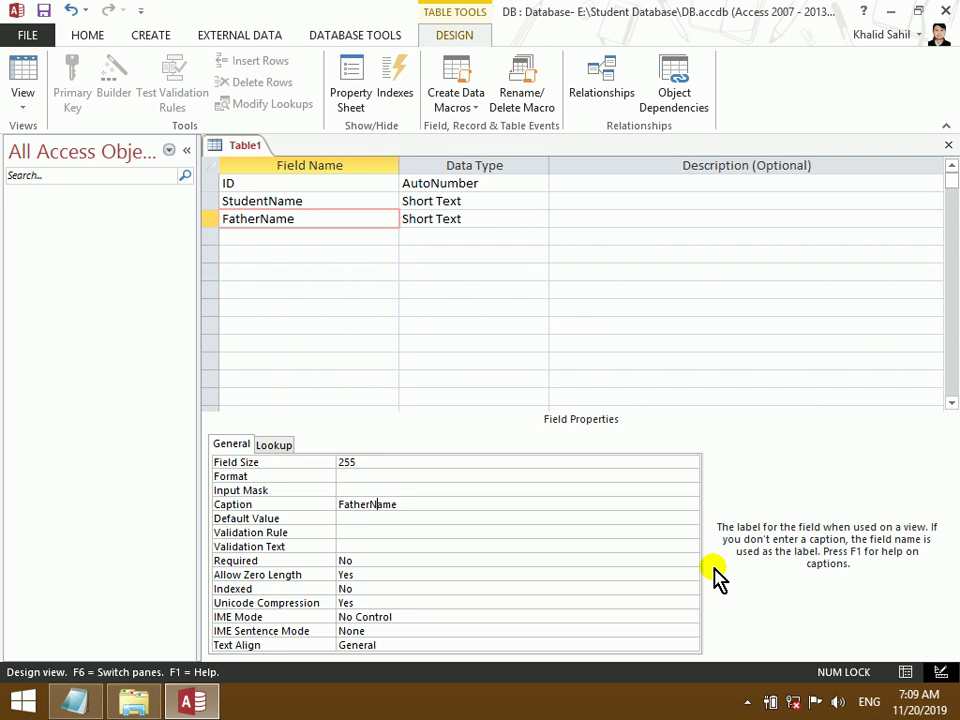
left_click(321, 237)
- Cancel saving the table for now and bring the Database Details notes forward
key("ctrl+s")
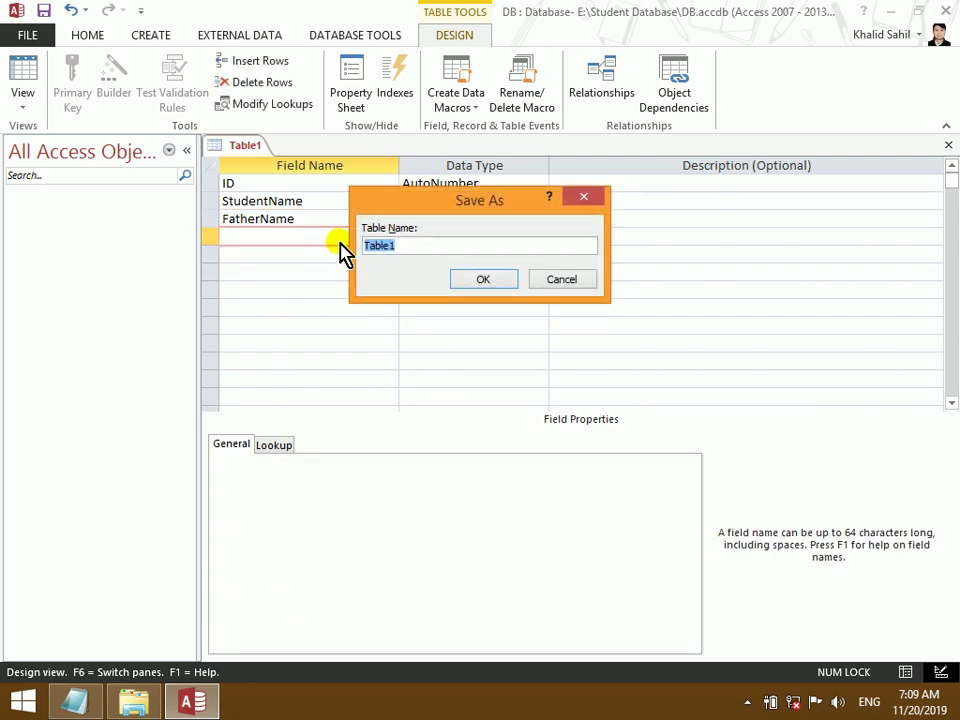
left_click(583, 197)
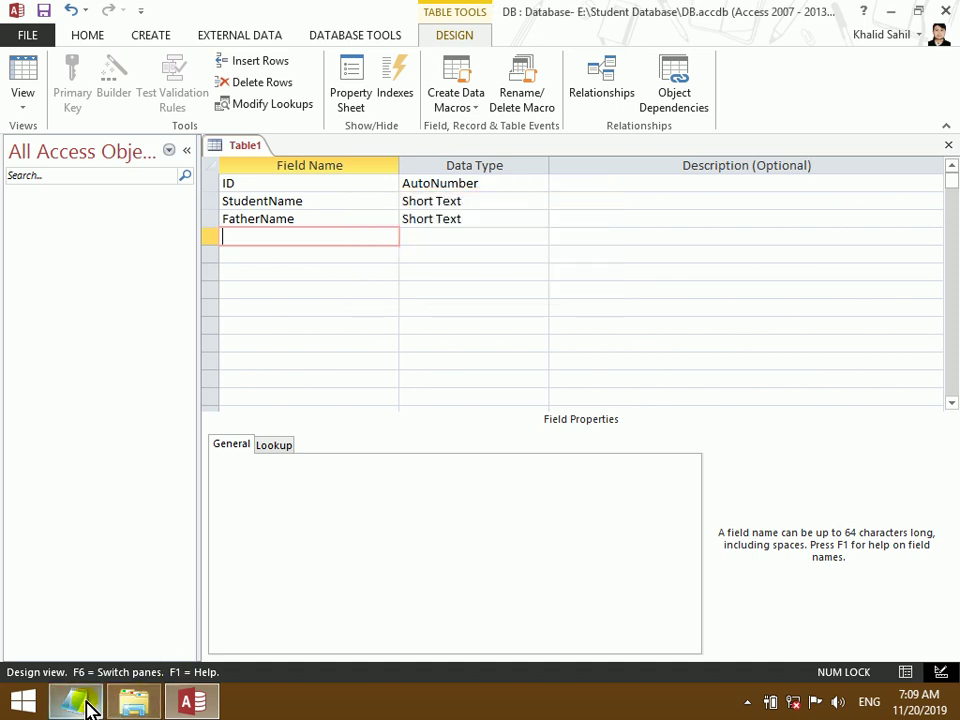
left_click(86, 705)
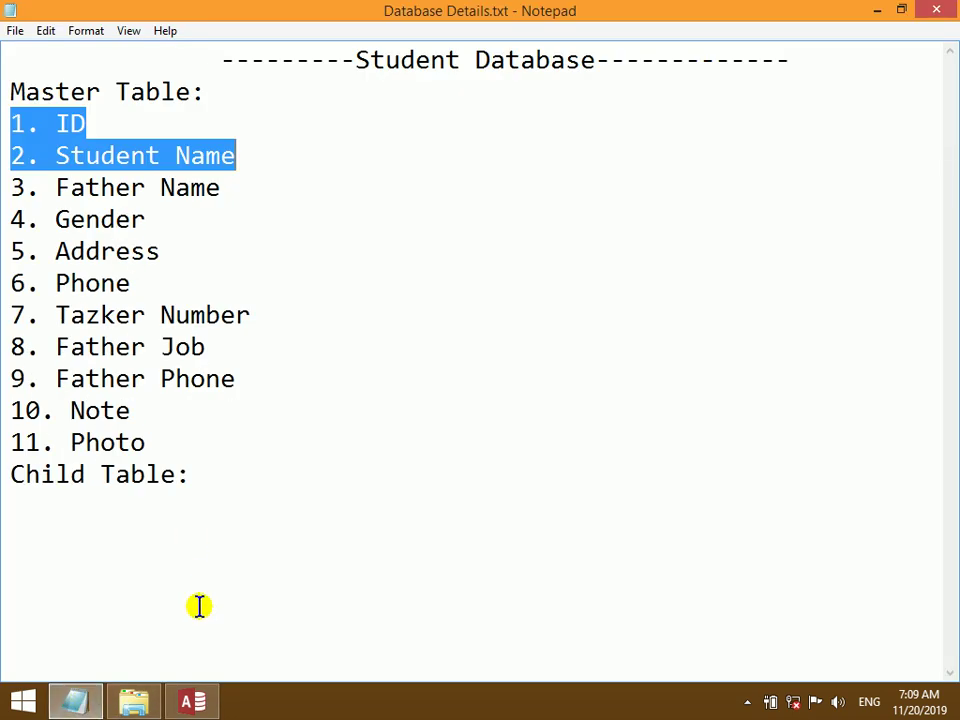
- Add a Gender field and start the Lookup Wizard for its data type
left_click(193, 703)
type("Gender")
key("Tab")
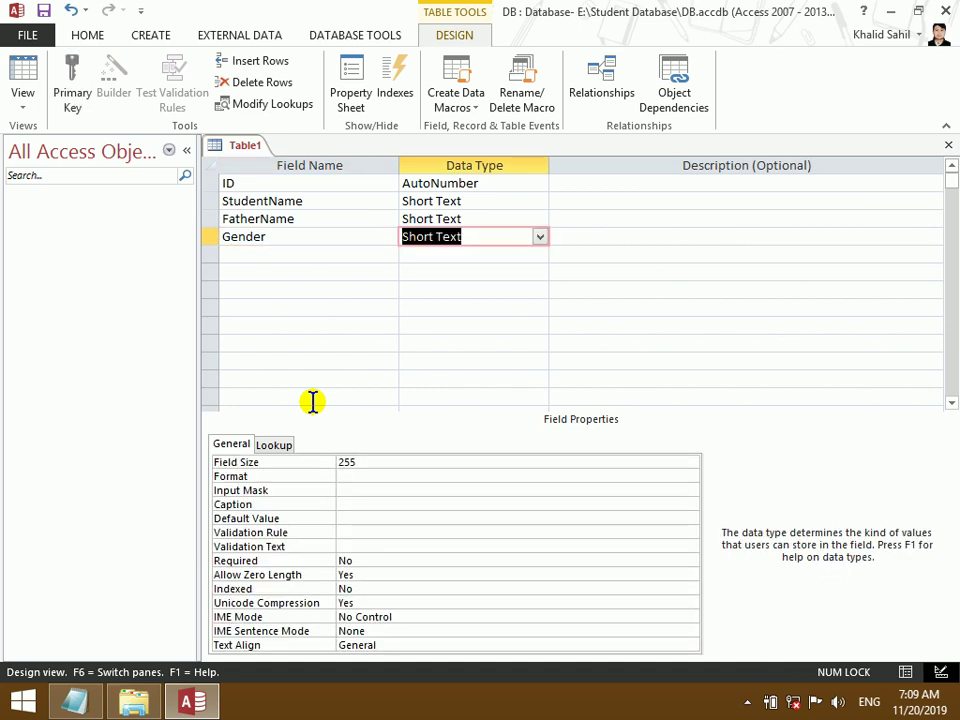
type("lookup Wizard...")
key("Return")
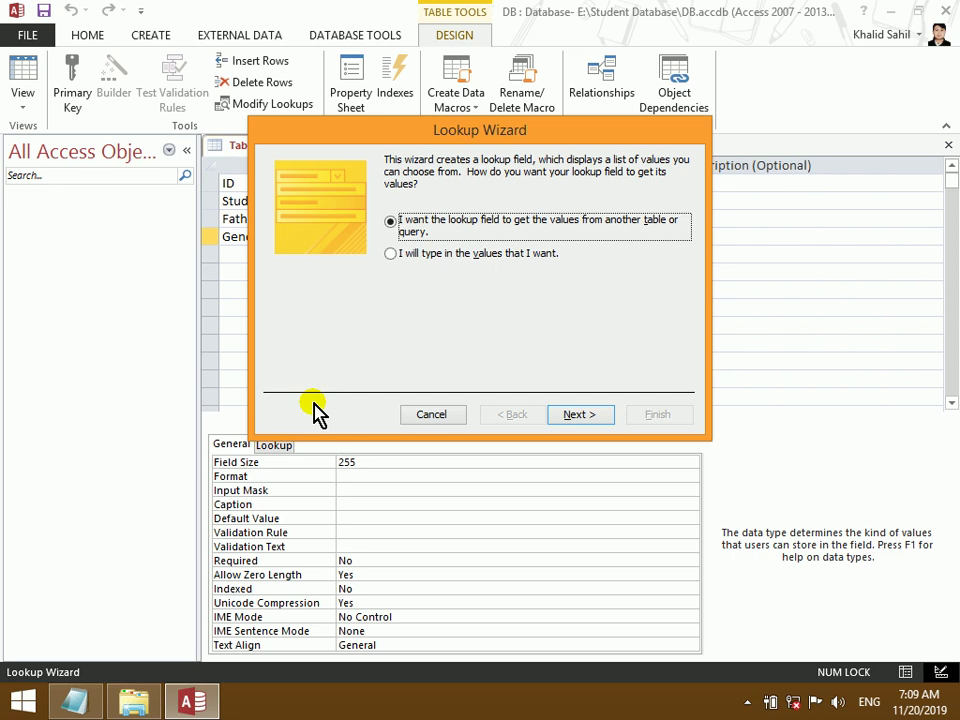
- Type the lookup values Male and Female and finish the wizard
key("Down")
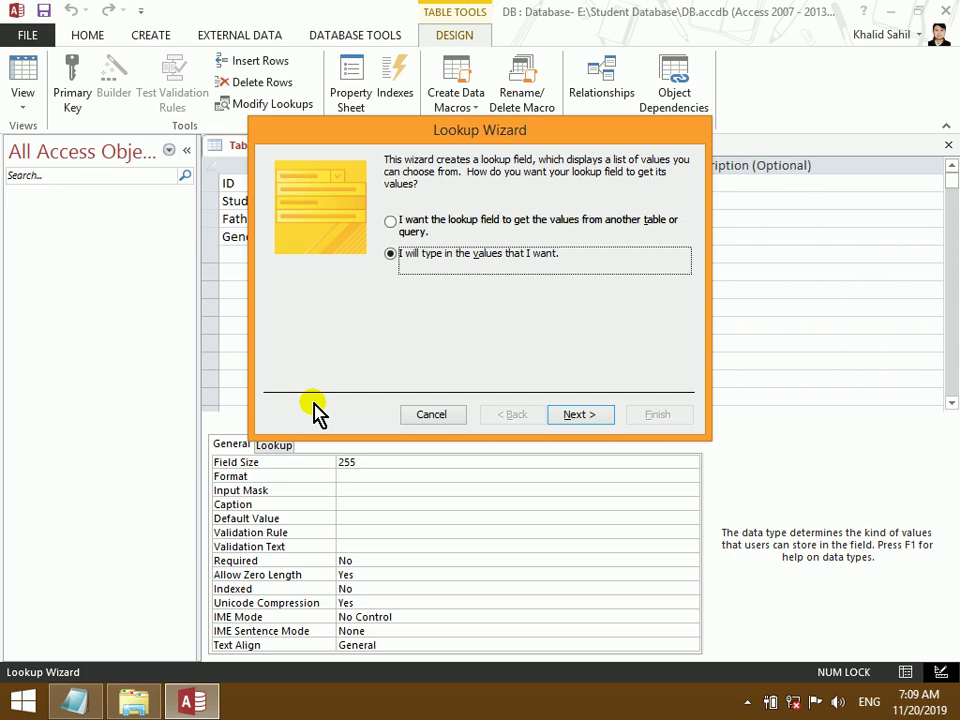
key("Return")
key("Tab")
type("Male")
key("Tab")
type("Fem")
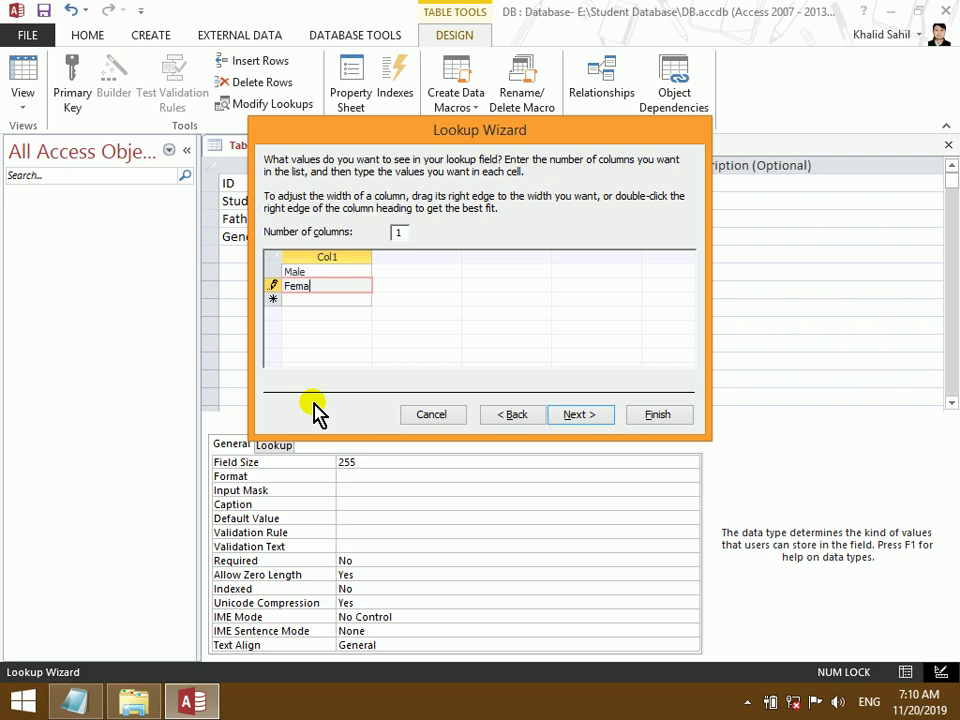
key("Return")
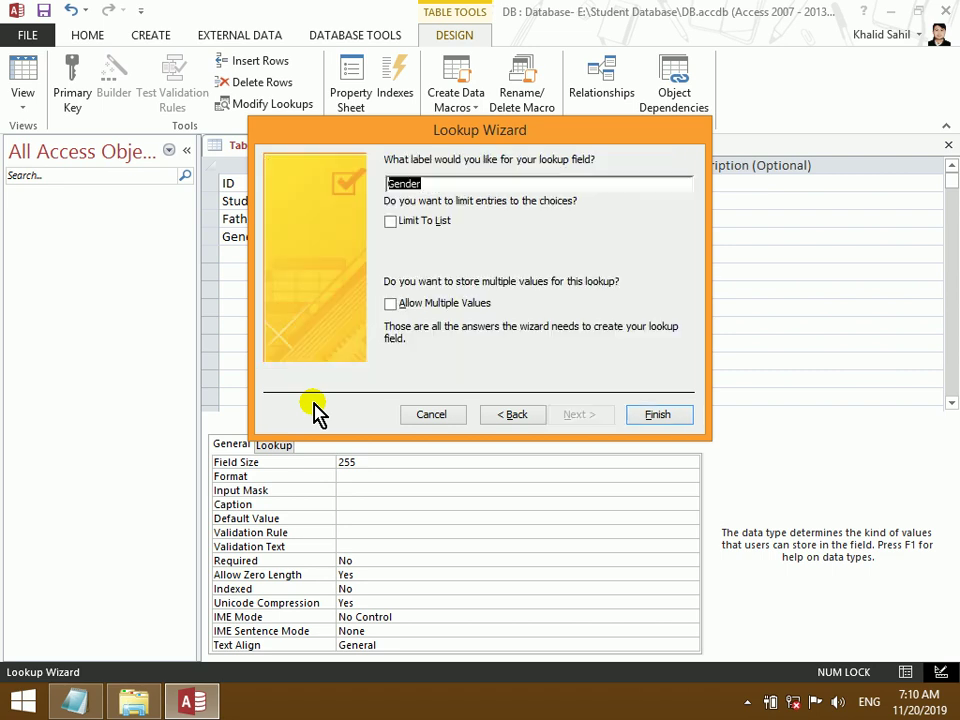
key("Return")
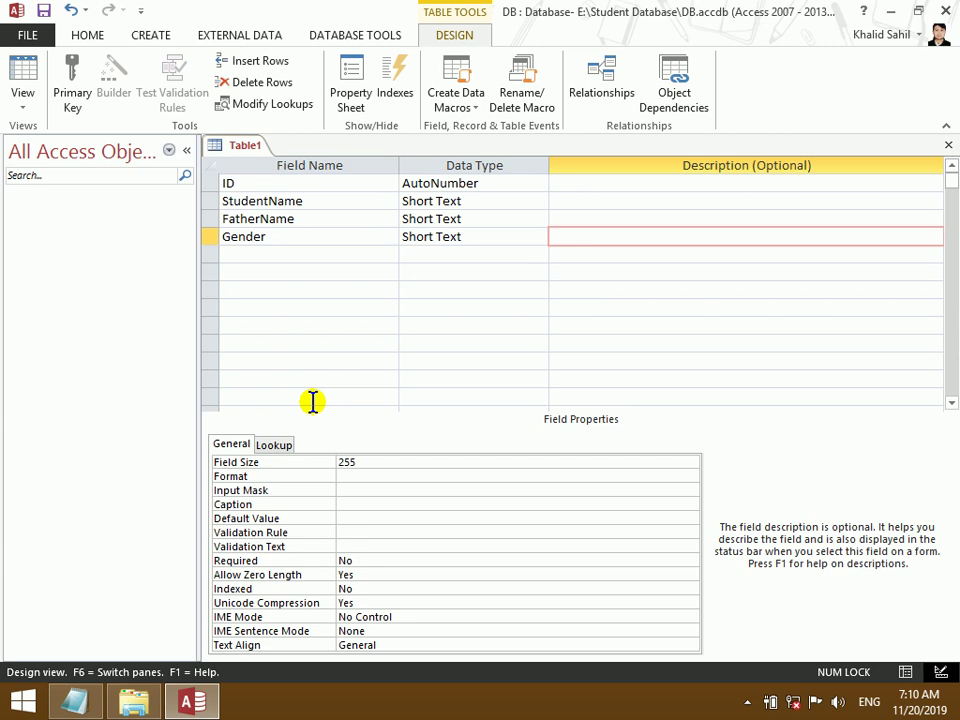
- Add Address and Phone as Short Text fields after Gender
left_click(75, 702)
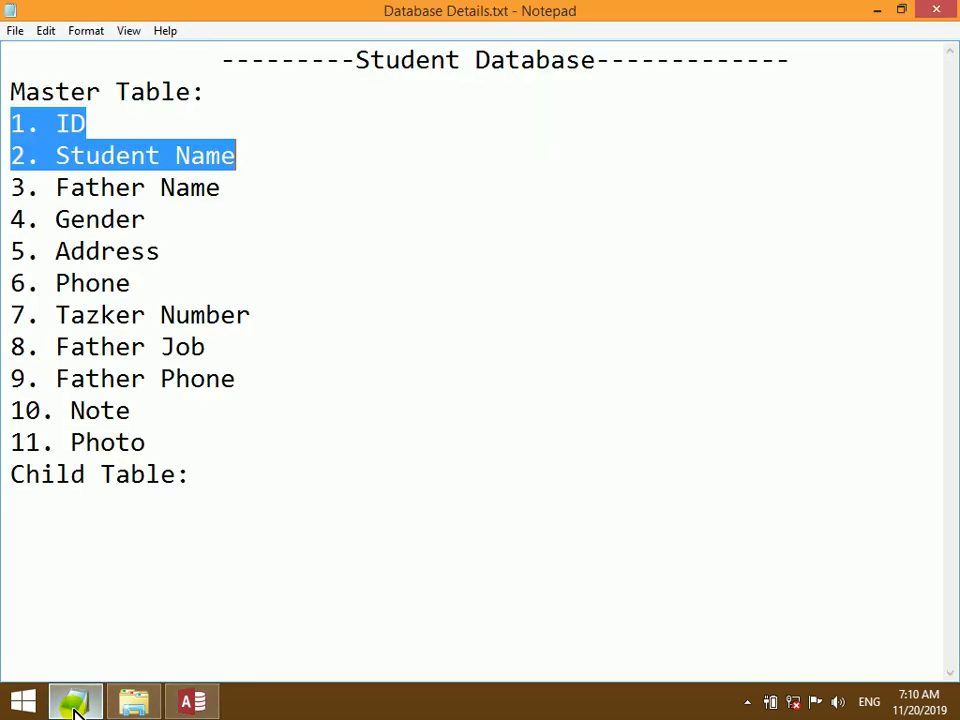
left_click(183, 706)
key("Tab")
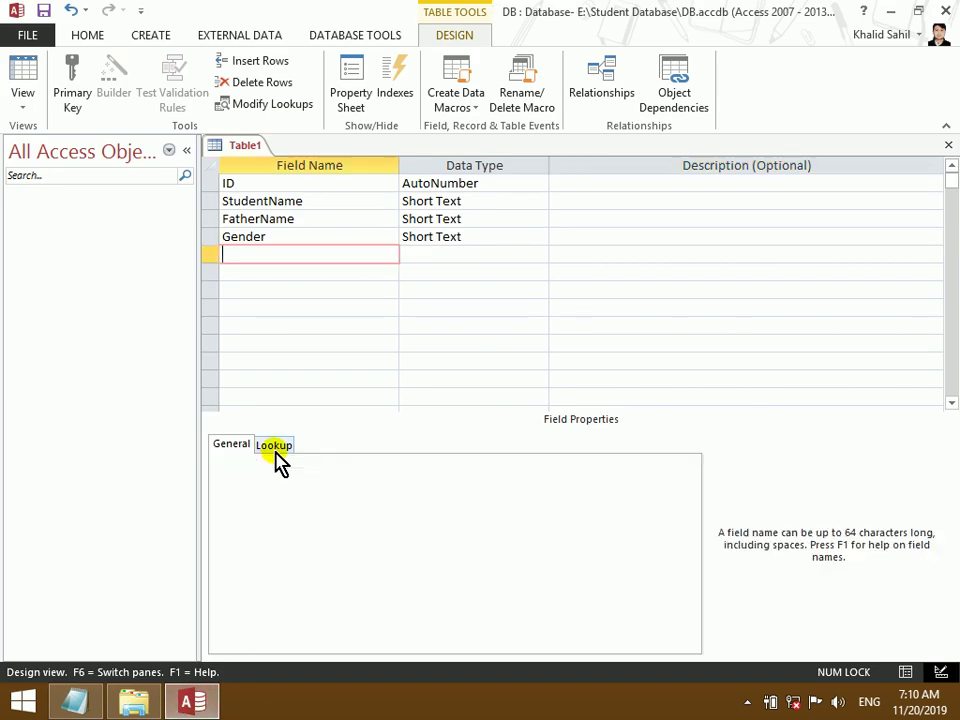
type("Address")
key("Tab")
key("Tab")
key("Tab")
type("Phoeo")
key("BackSpace")
key("BackSpace")
type("ne")
key("Tab")
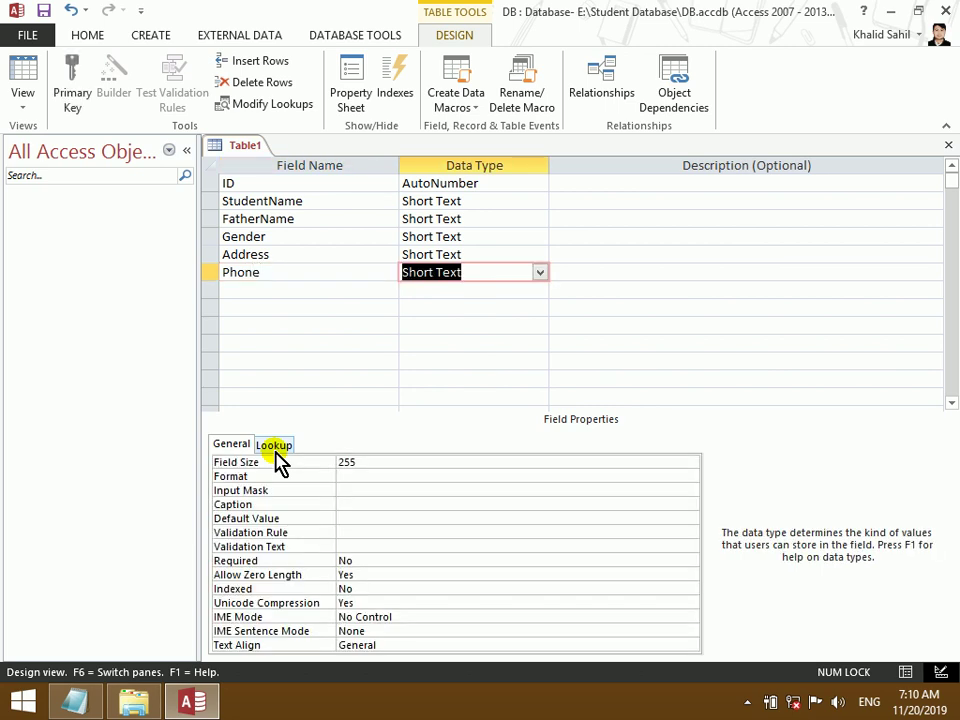
key("Tab")
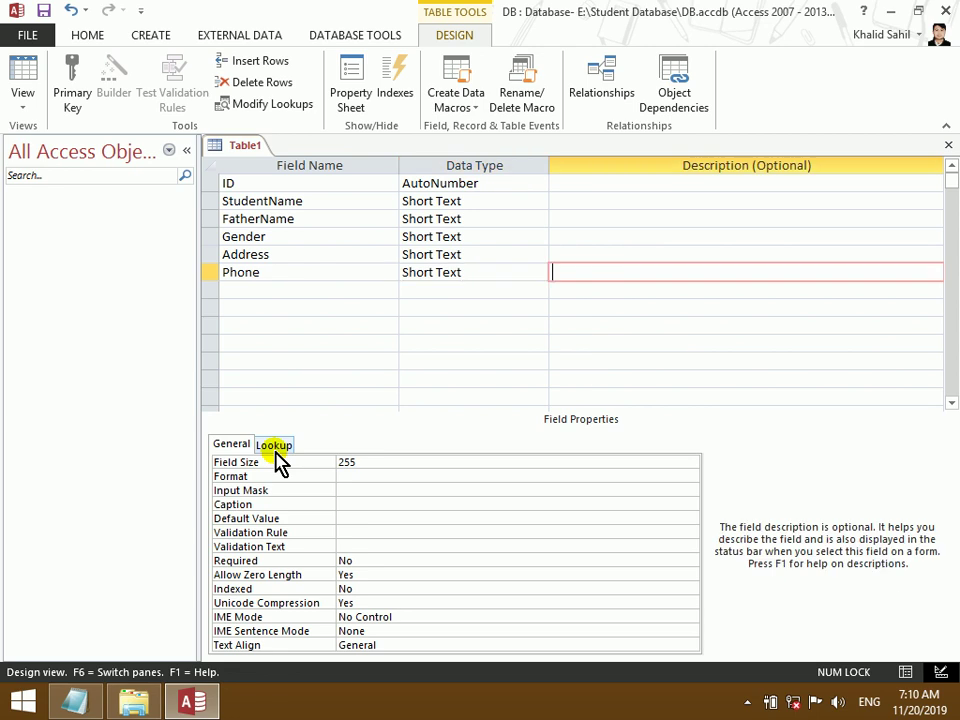
key("Tab")
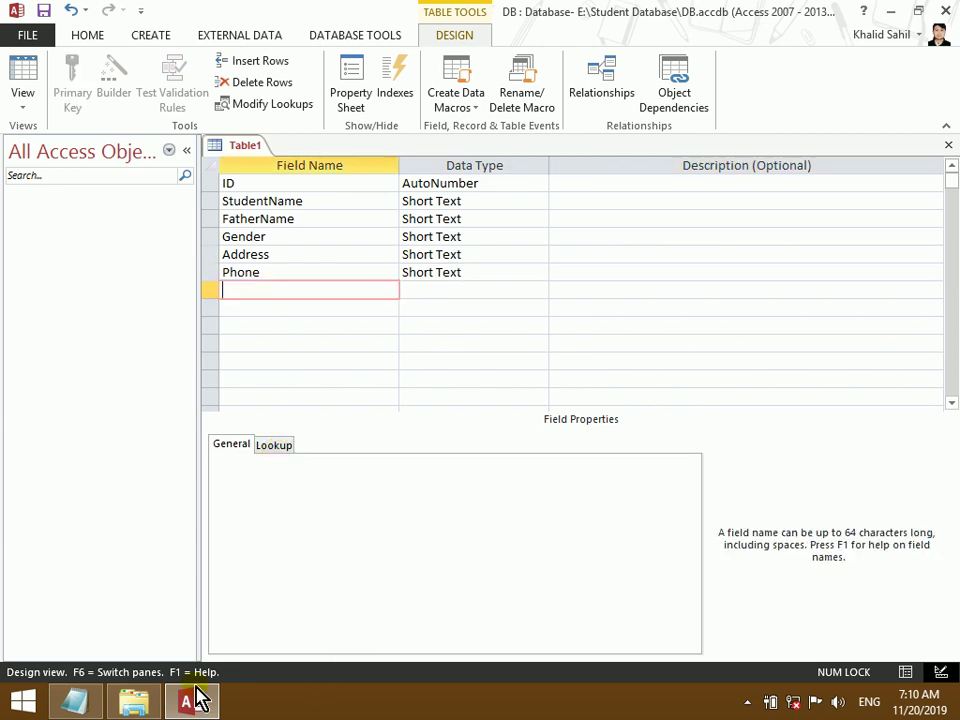
- Add a TazkerNumber field, without the space, captioned 'Tazker Number'
left_click(90, 698)
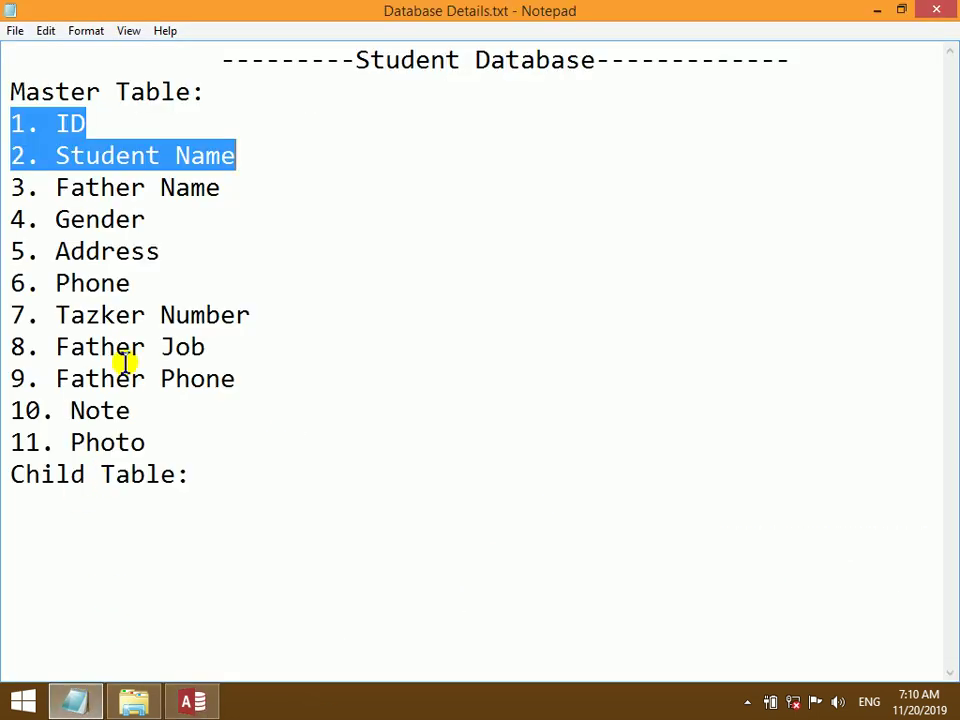
left_click_drag(258, 315, 52, 318)
key("ctrl+c")
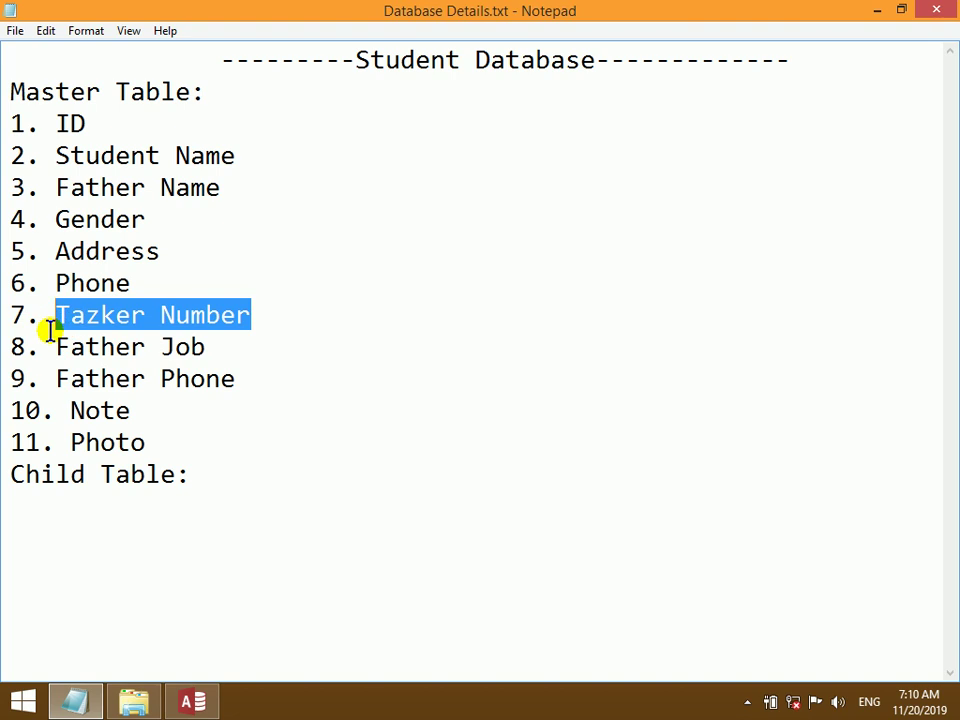
left_click(188, 702)
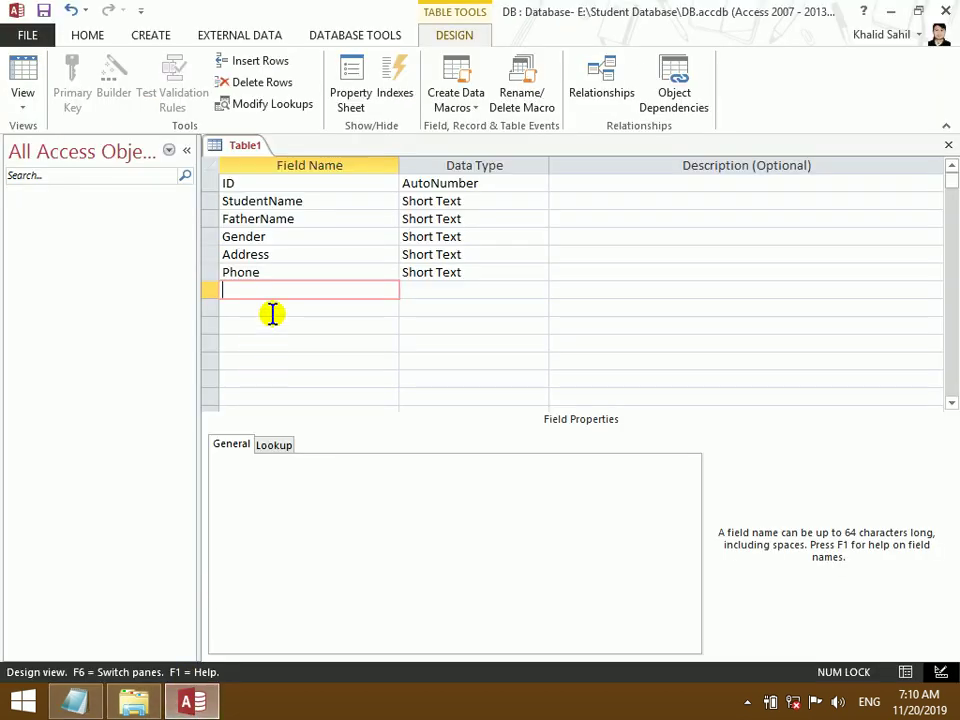
key("ctrl+v")
key("ctrl+Left")
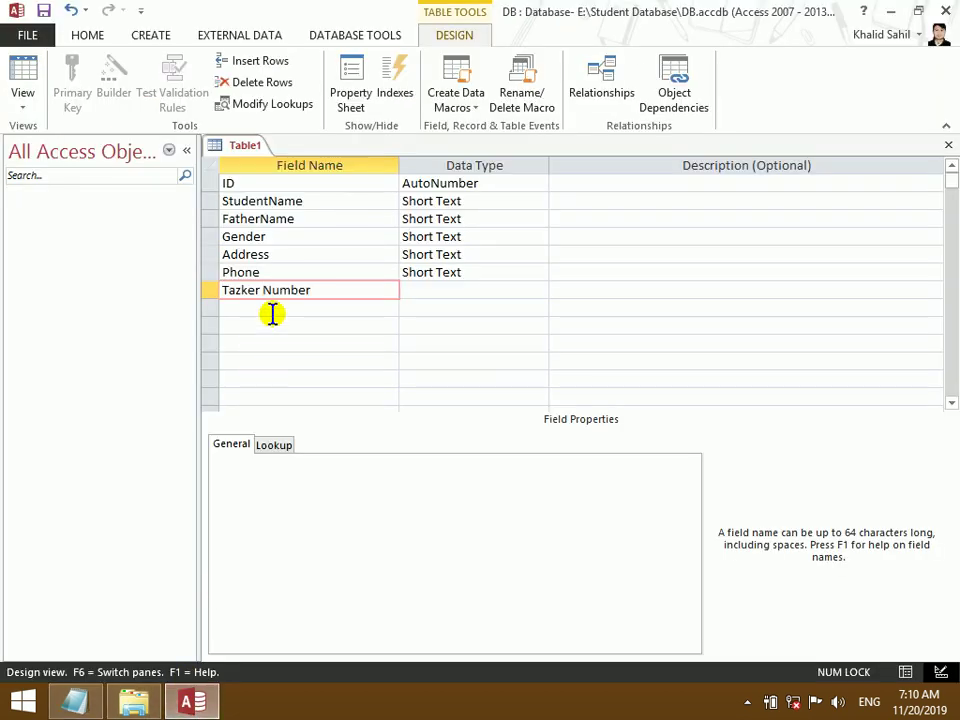
key("Tab")
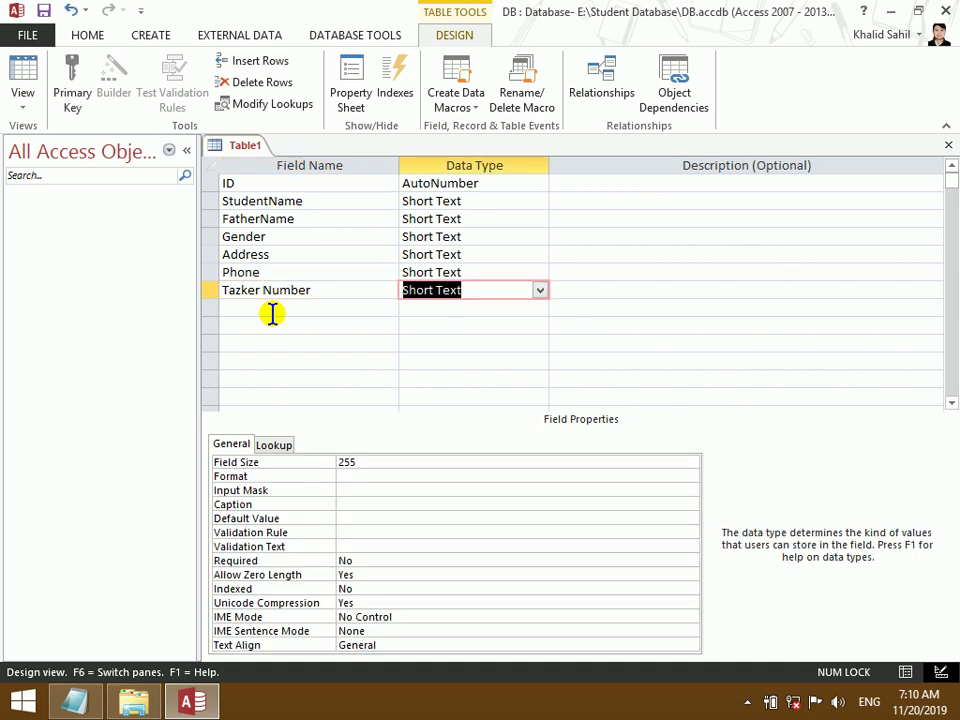
key("shift+Tab")
key("F2")
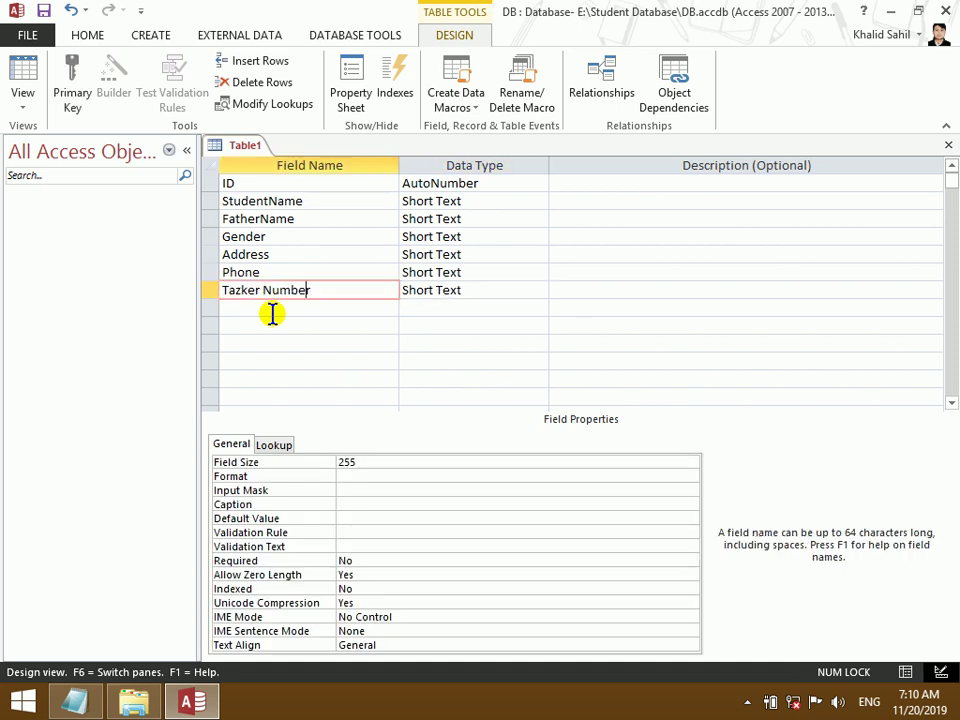
key("BackSpace")
key("Tab")
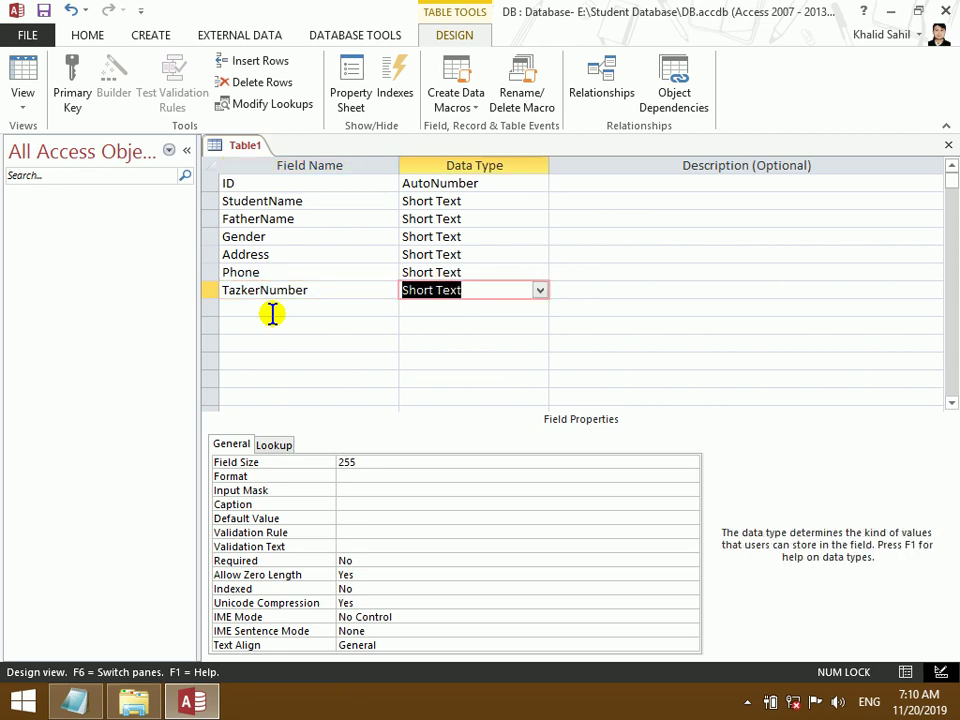
left_click(277, 290)
left_click(350, 509)
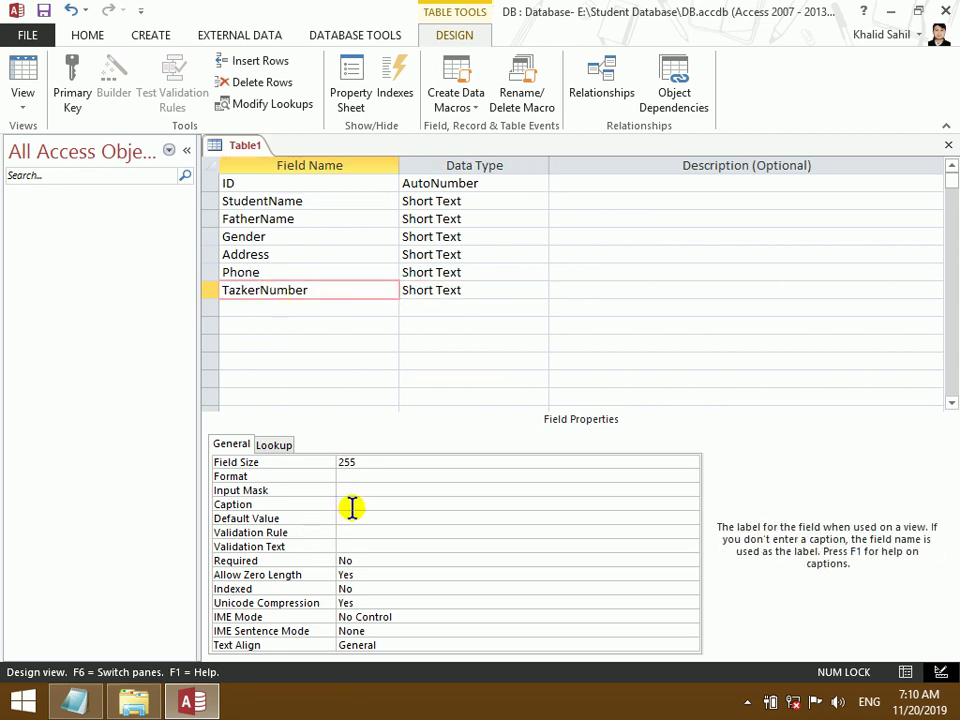
type("Tazker Number")
- Add a FatherJob Short Text field captioned 'Father Job'
left_click(300, 303)
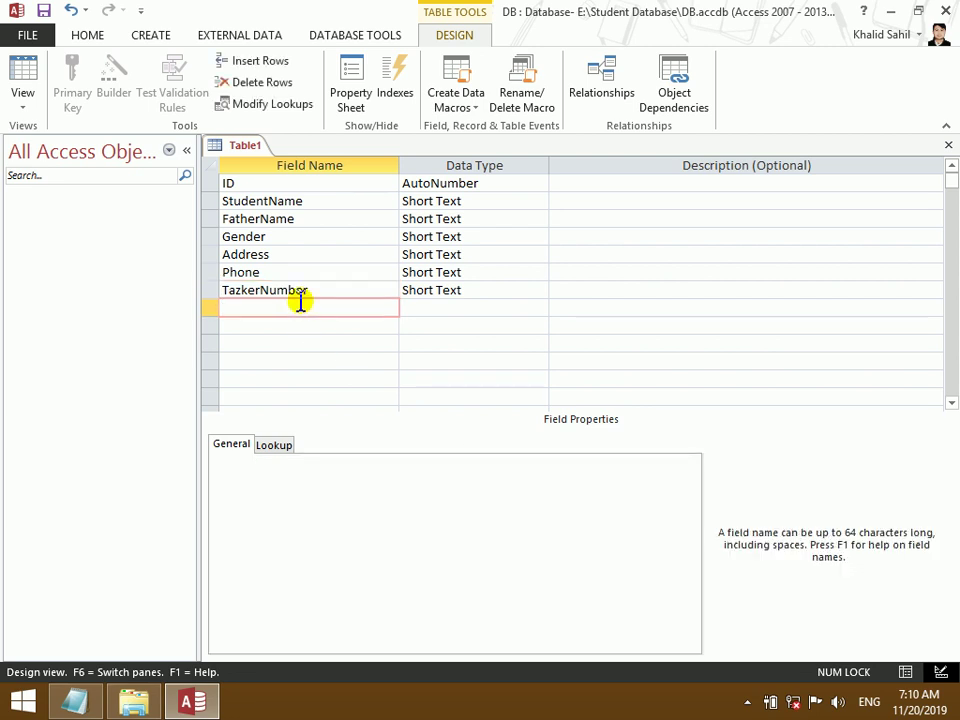
type("Father")
key("BackSpace")
type("OPB")
key("BackSpace")
key("BackSpace")
type("B")
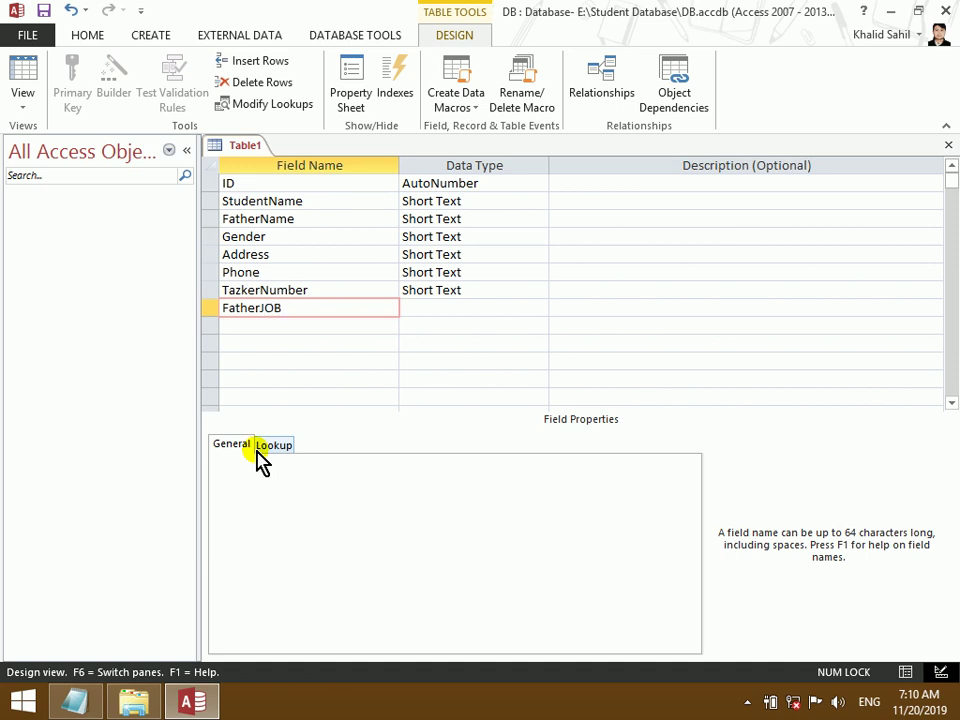
left_click(260, 326)
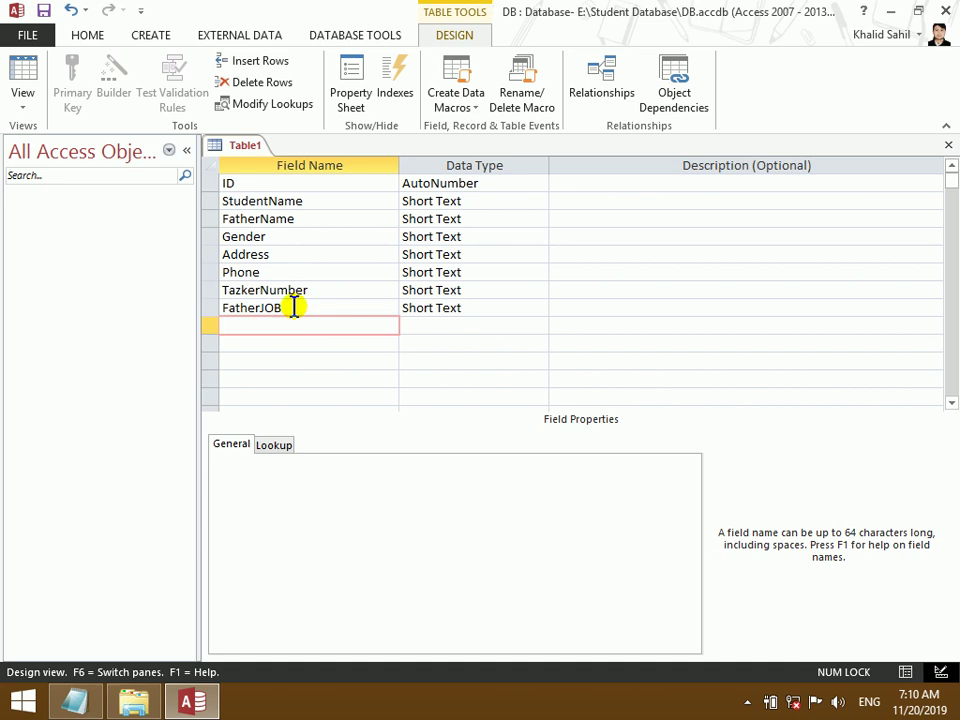
left_click(304, 309)
key("BackSpace")
key("BackSpace")
type("ob")
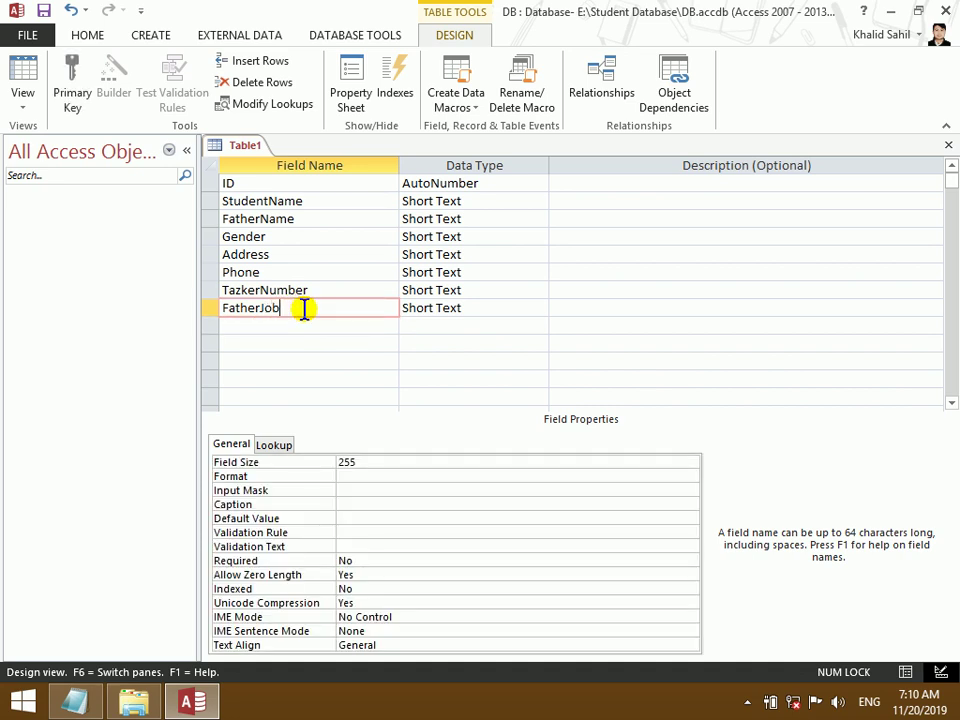
left_click(363, 506)
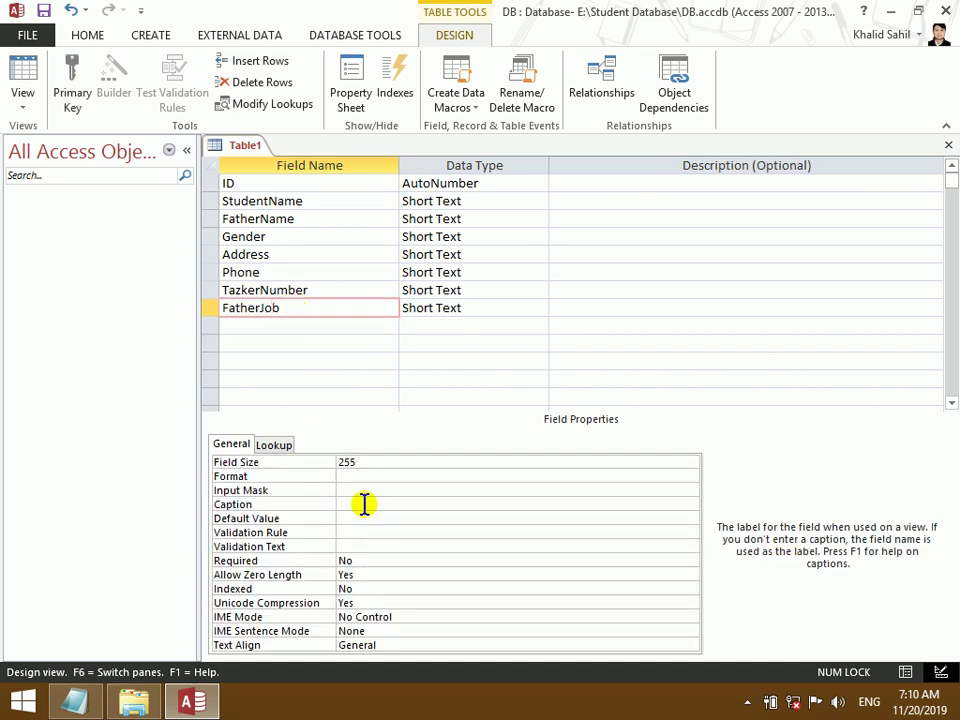
type("Father Job")
key("Return")
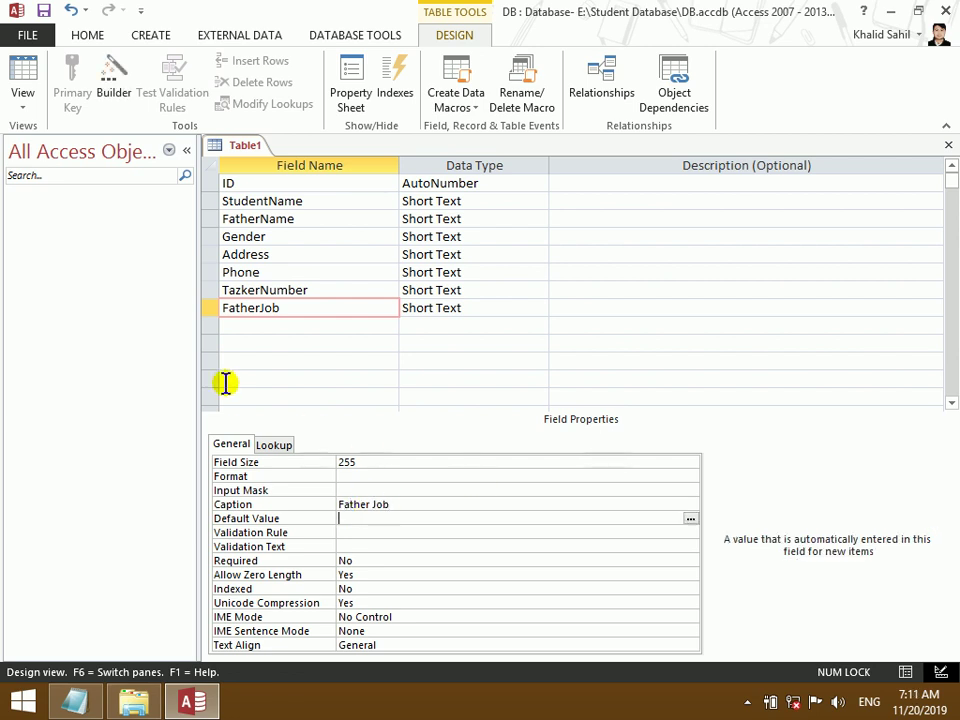
- Add a FatherPhone Short Text field captioned 'Father Phone', then minimize Access to show the notes
left_click(257, 326)
type("Father")
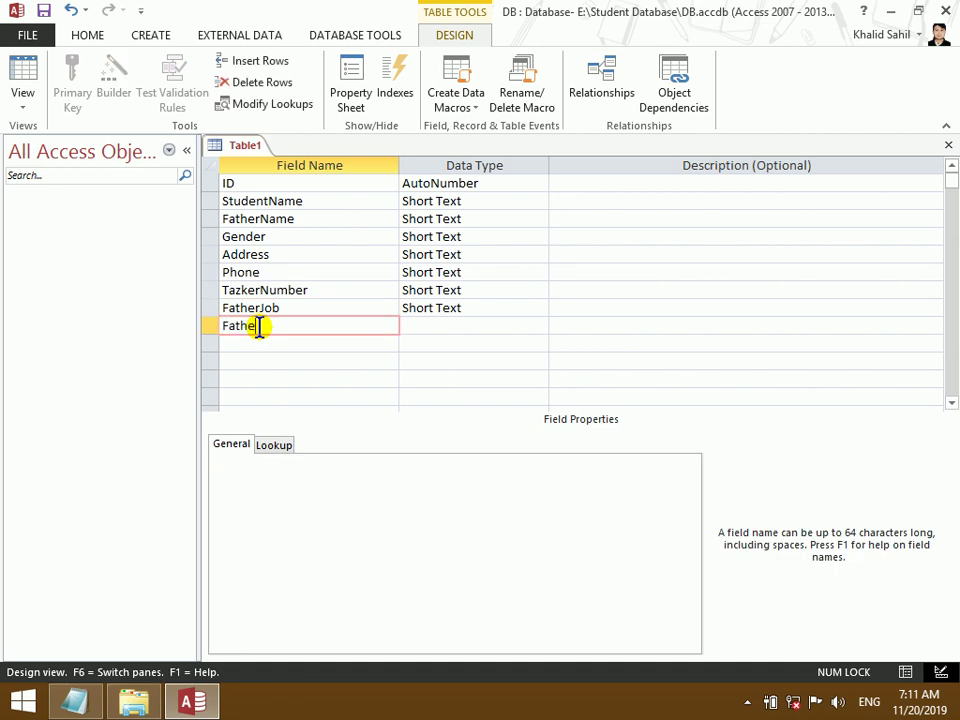
type(" P")
key("BackSpace")
key("BackSpace")
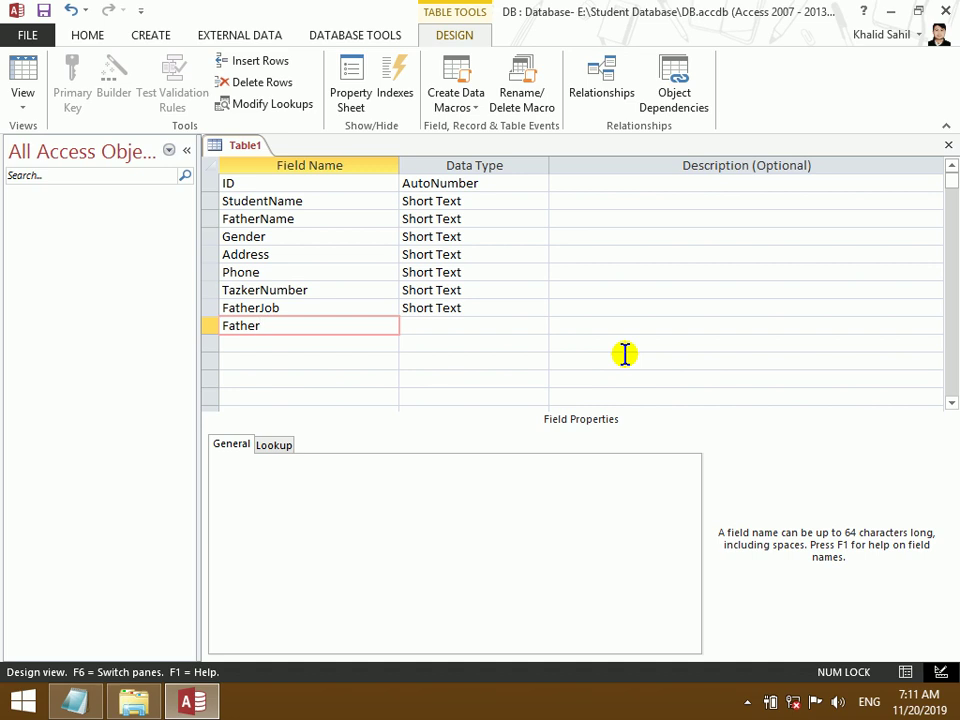
type("hoe")
type("ne")
key("Tab")
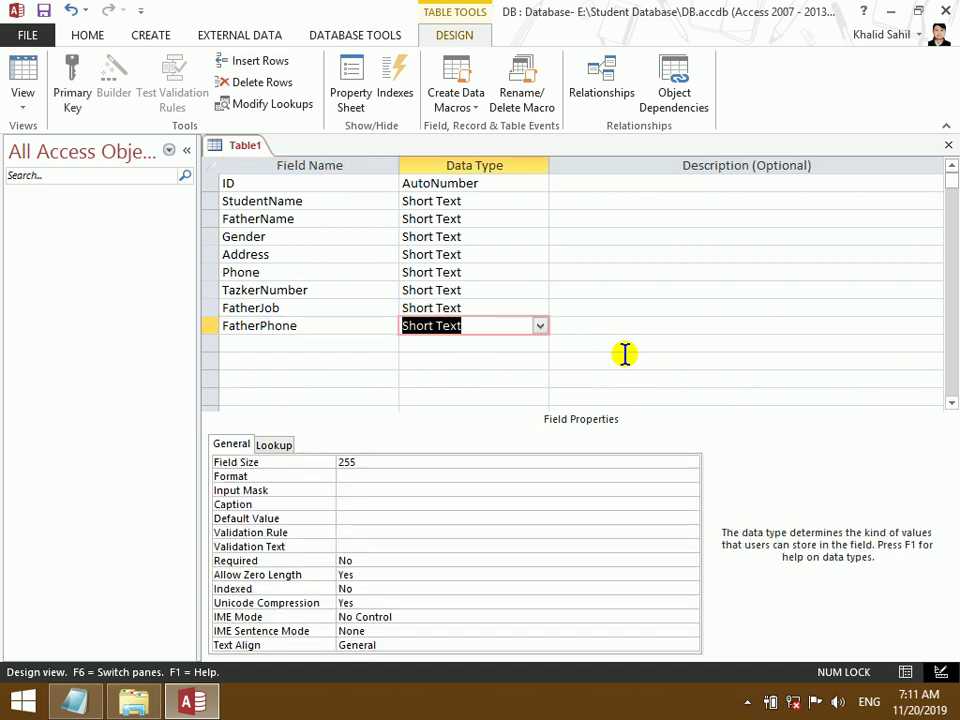
left_click(348, 505)
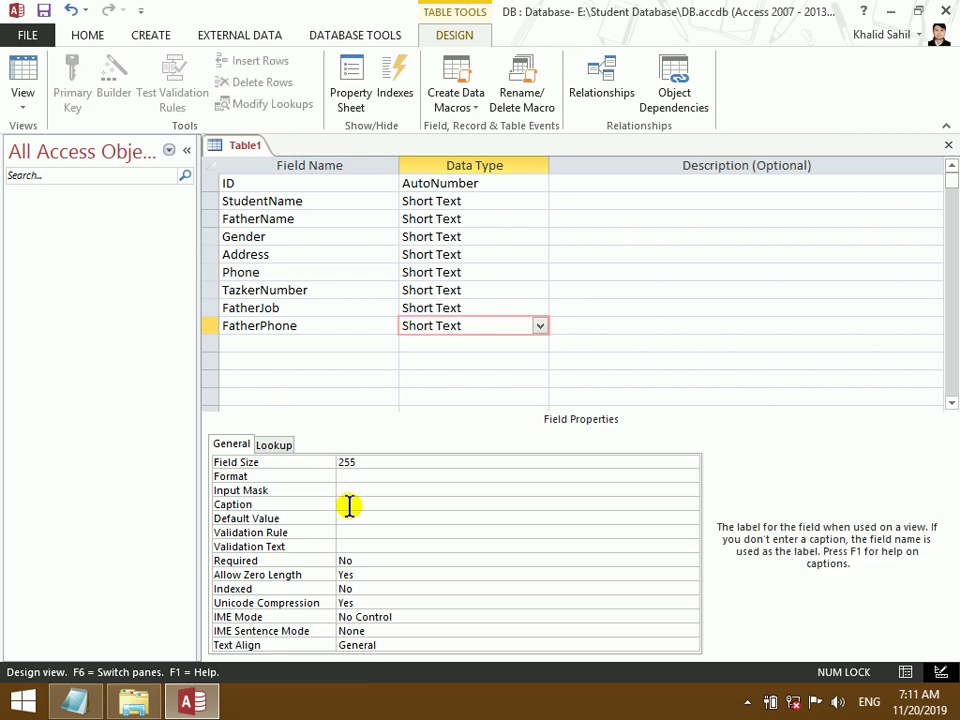
type("Fat")
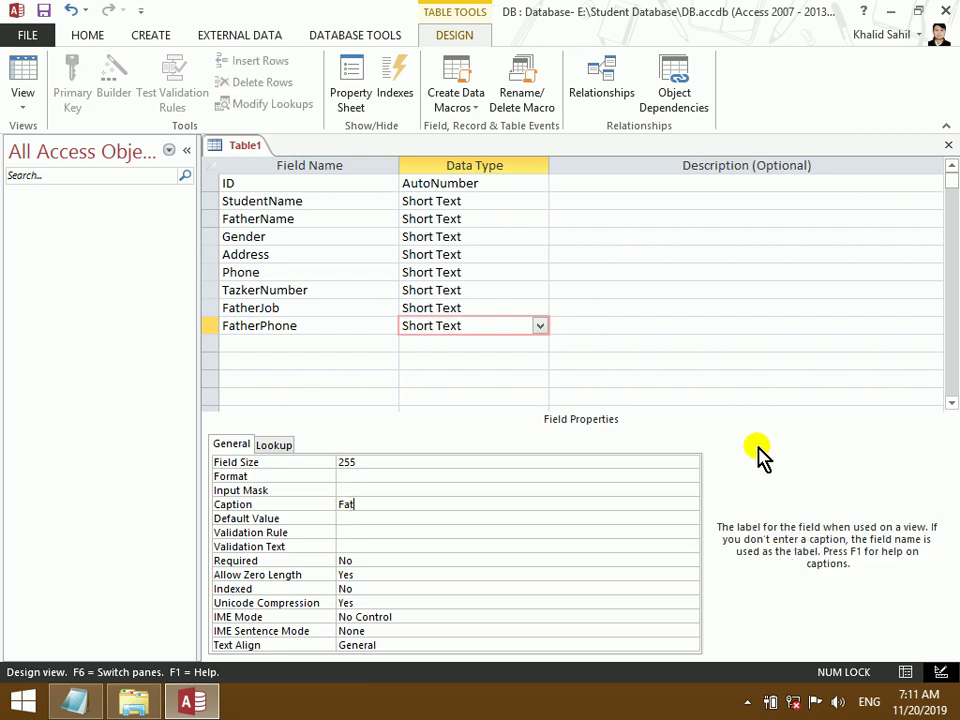
type("her Phone")
key("Return")
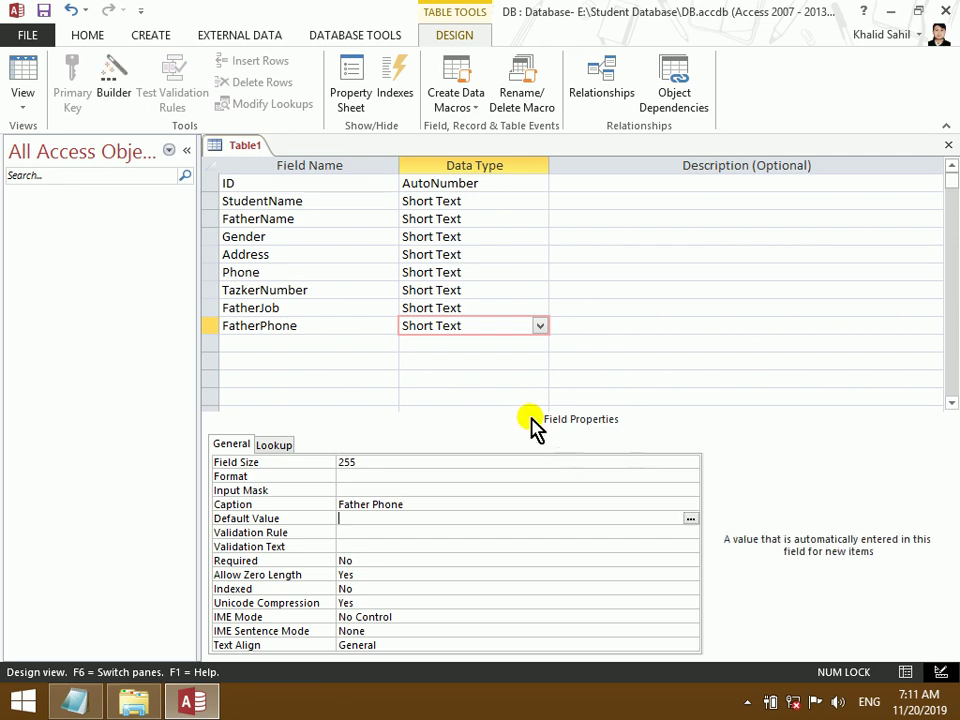
left_click(327, 348)
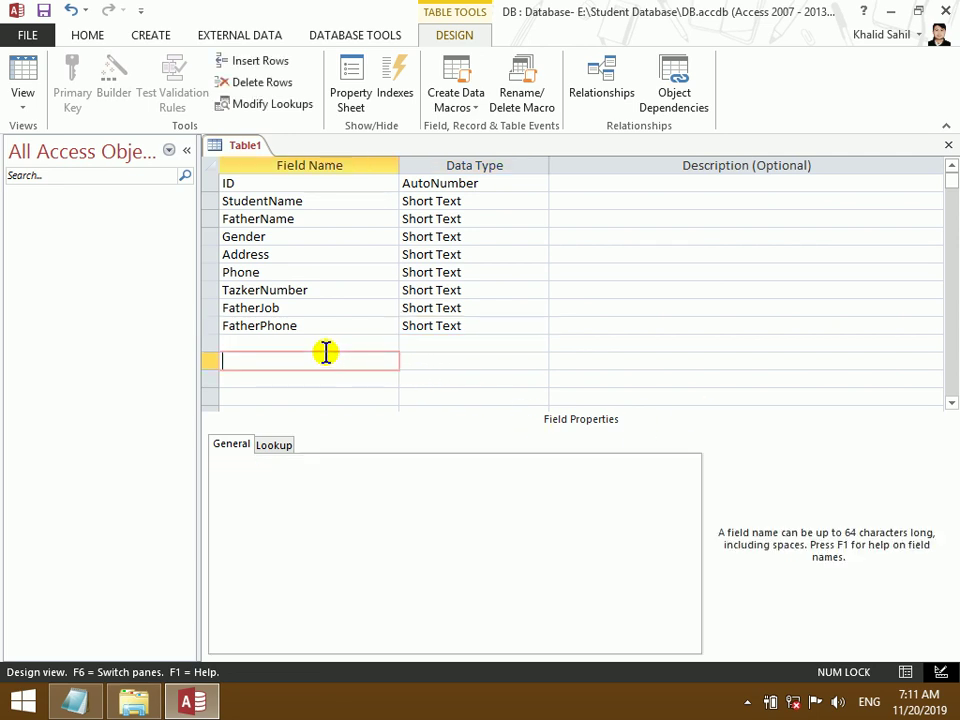
left_click(195, 703)
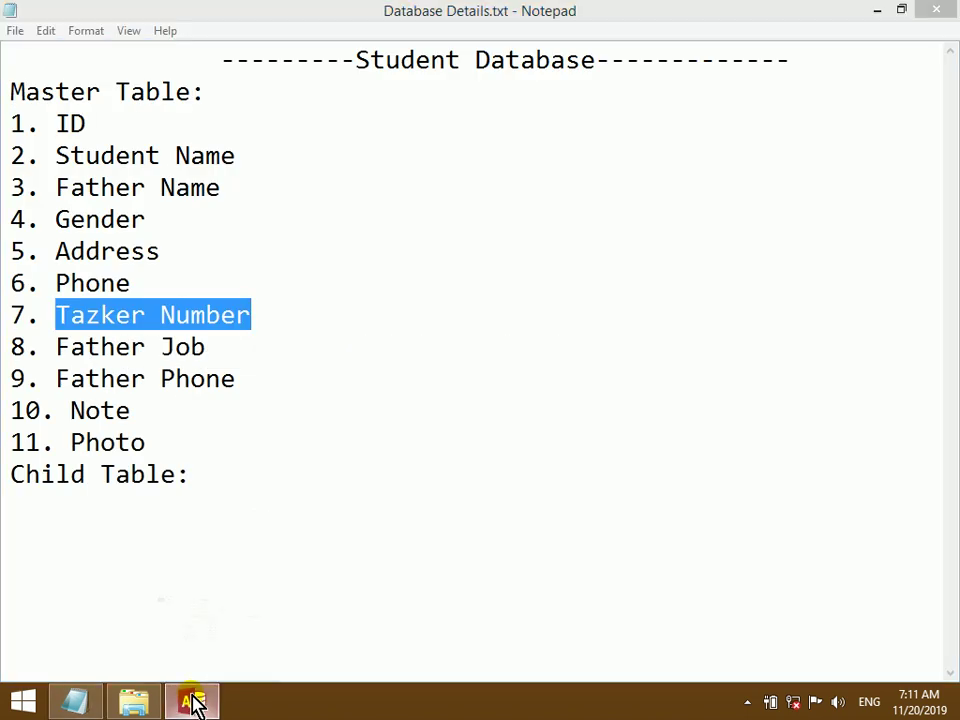
- Add a Note field with the Long Text data type
left_click(195, 703)
type("Note")
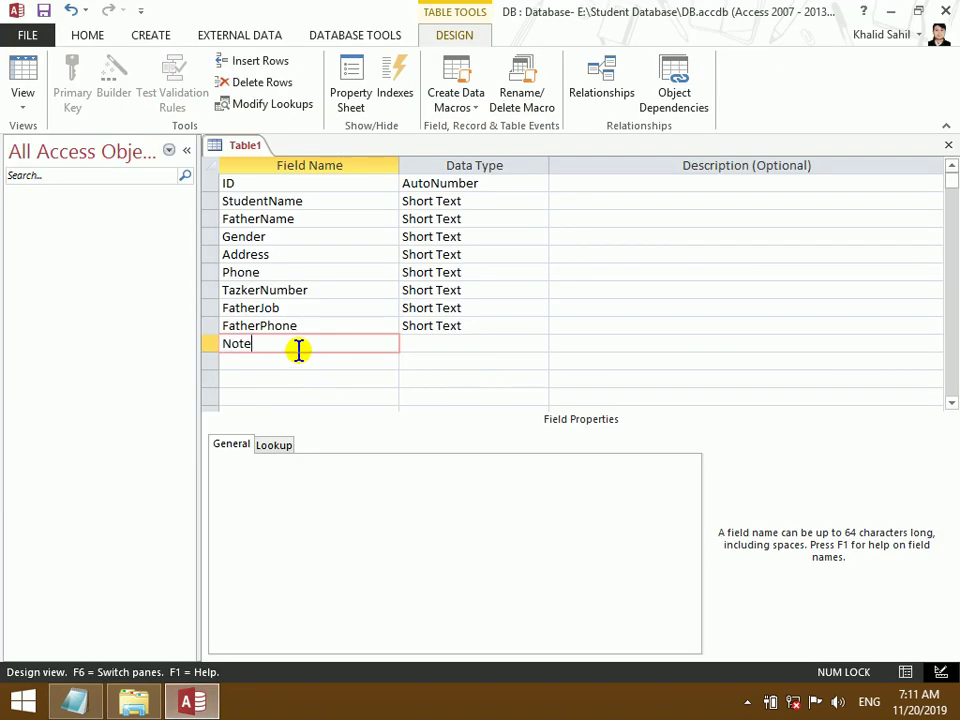
key("Tab")
type("lo")
key("Tab")
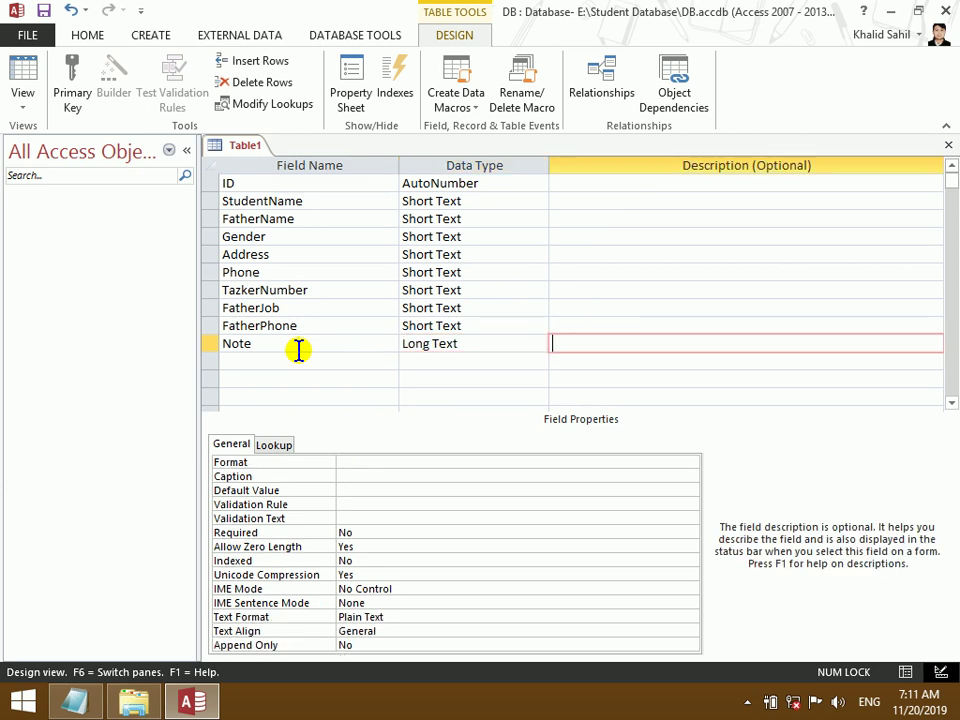
- Add a Photo field of Attachment type and begin saving the table
key("Tab")
type("Photo")
key("Tab")
type("at")
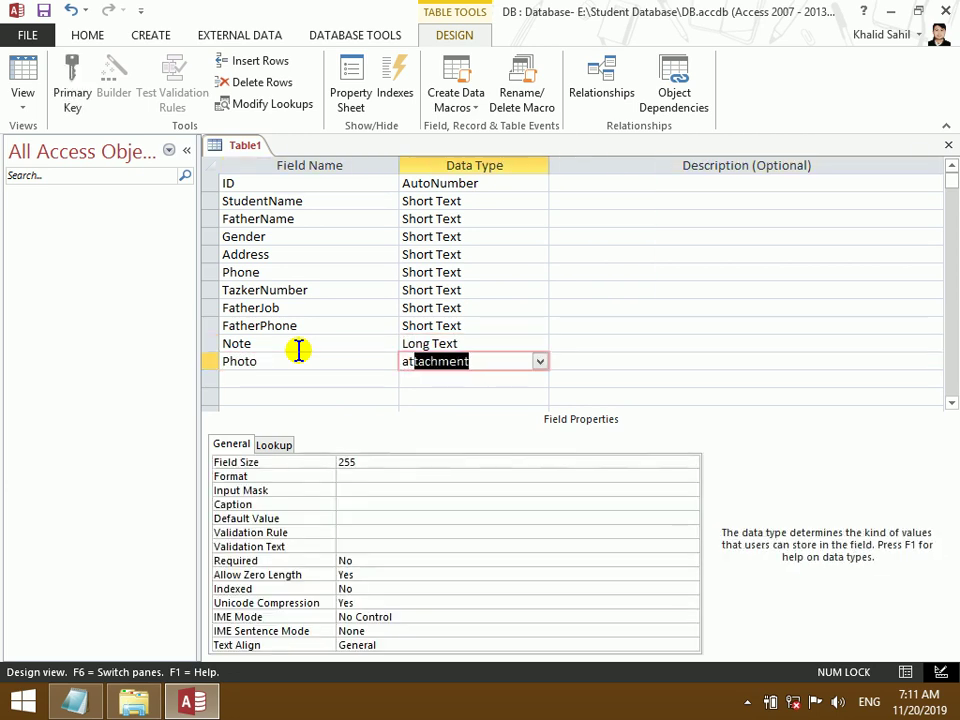
key("Tab")
key("ctrl+s")
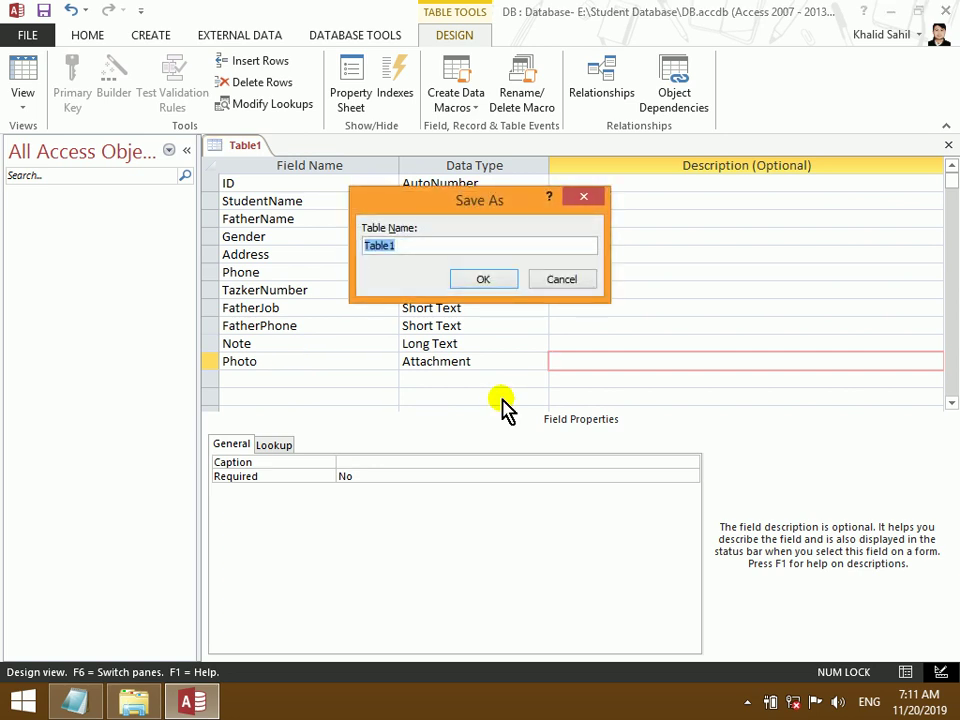
- Name the table Student_Information and accept an ID primary key
type("Studen")
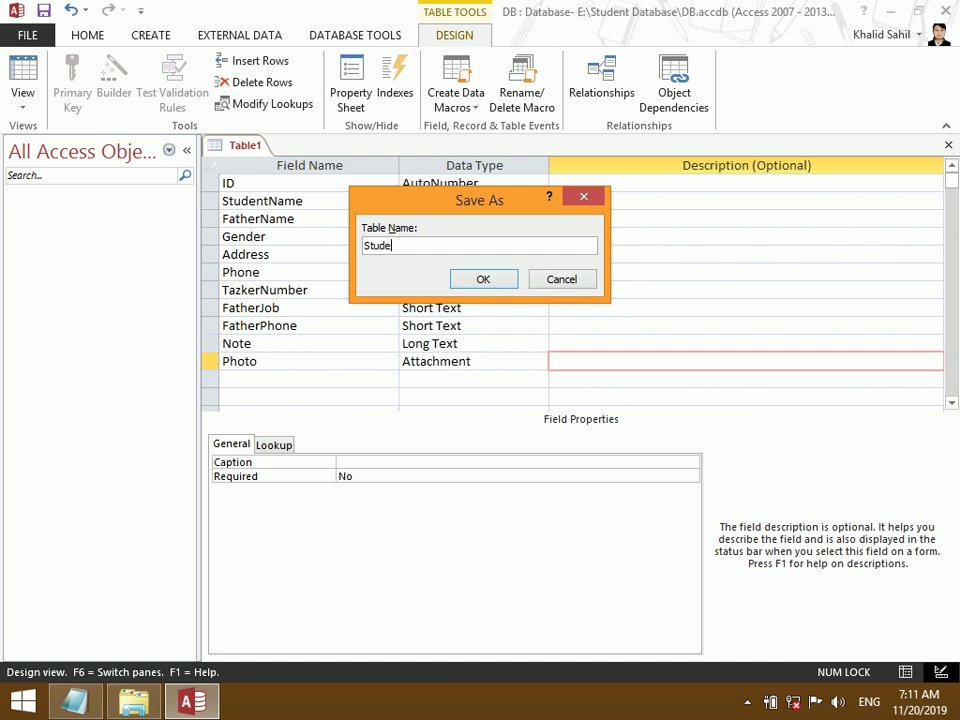
key("BackSpace")
key("BackSpace")
type("en")
type("ioDat")
key("BackSpace")
key("BackSpace")
key("BackSpace")
key("BackSpace")
key("BackSpace")
type("Inf")
type("ormation")
key("Return")
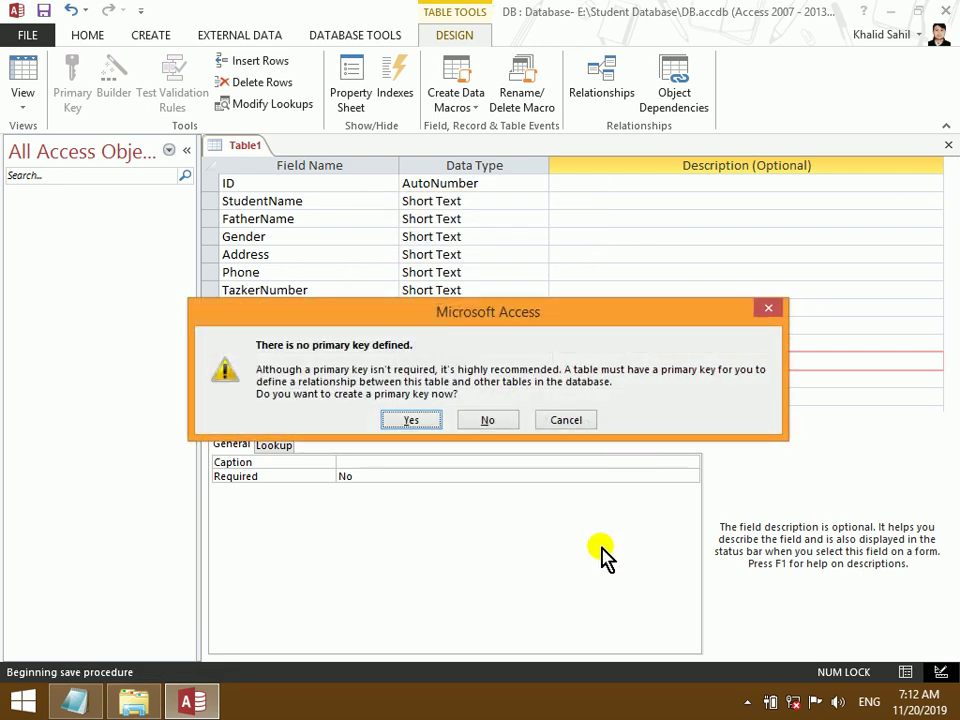
left_click(399, 420)
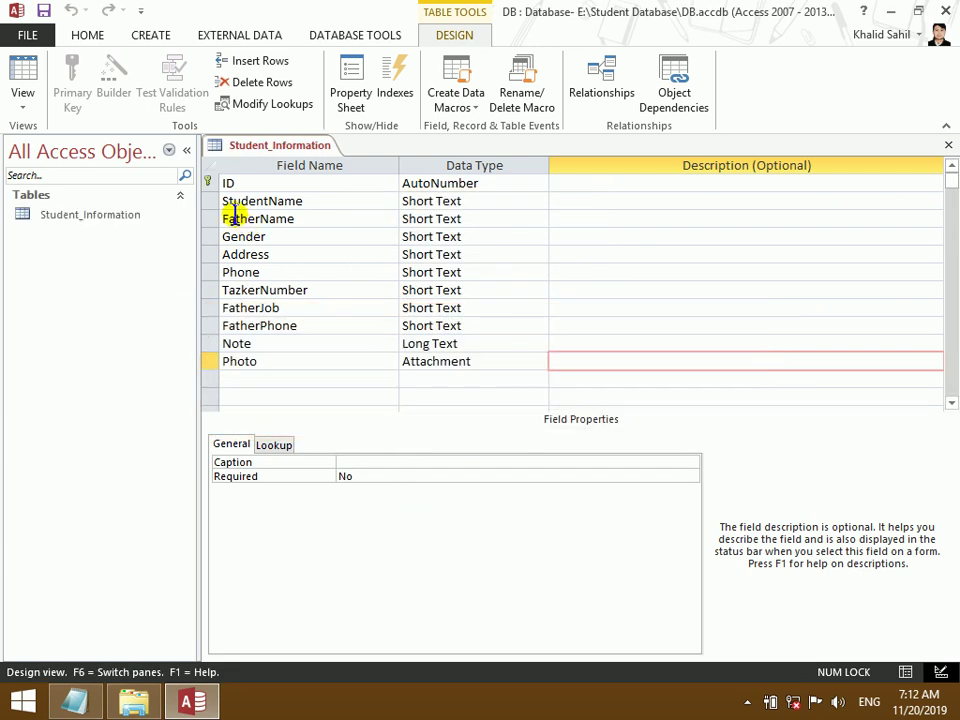
- Close the design, check the empty Student_Information datasheet, then go back to the notes
left_click(948, 145)
double_click(48, 216)
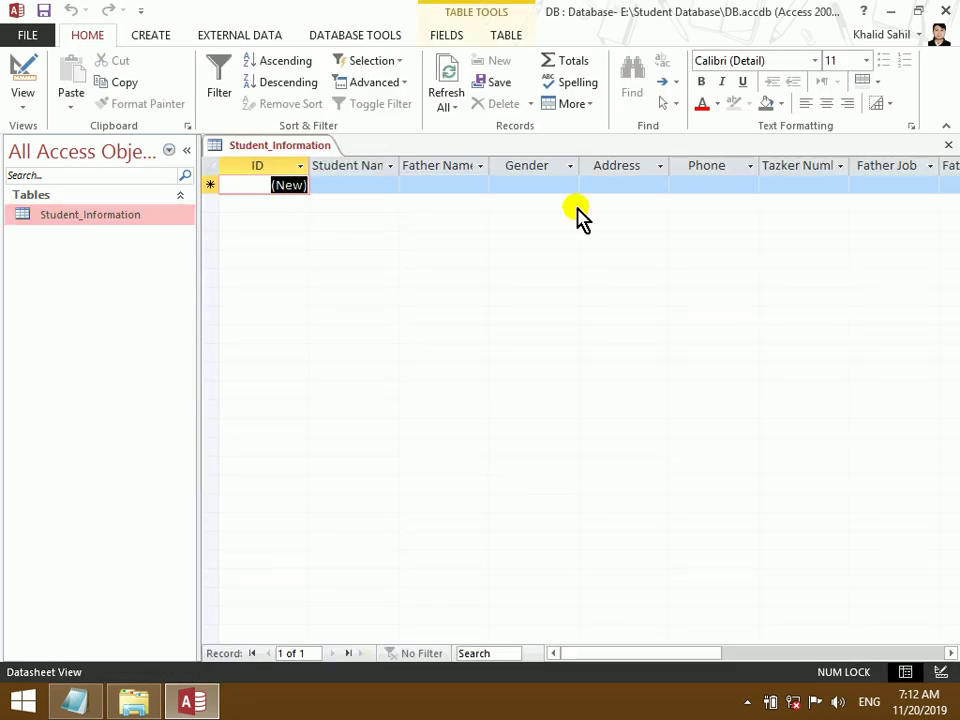
left_click(947, 146)
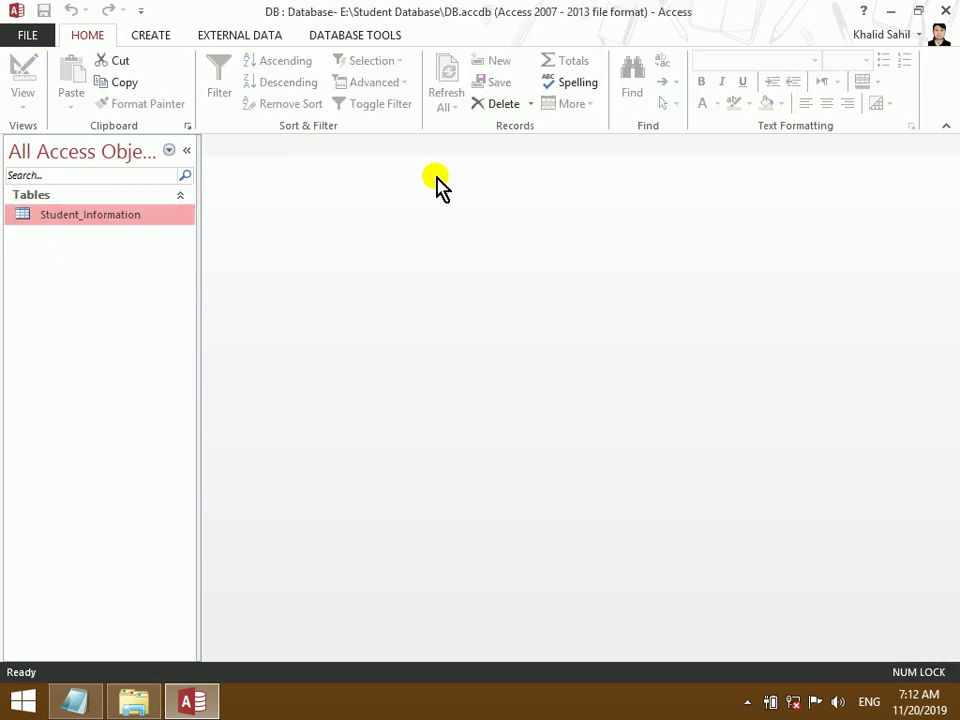
left_click(95, 700)
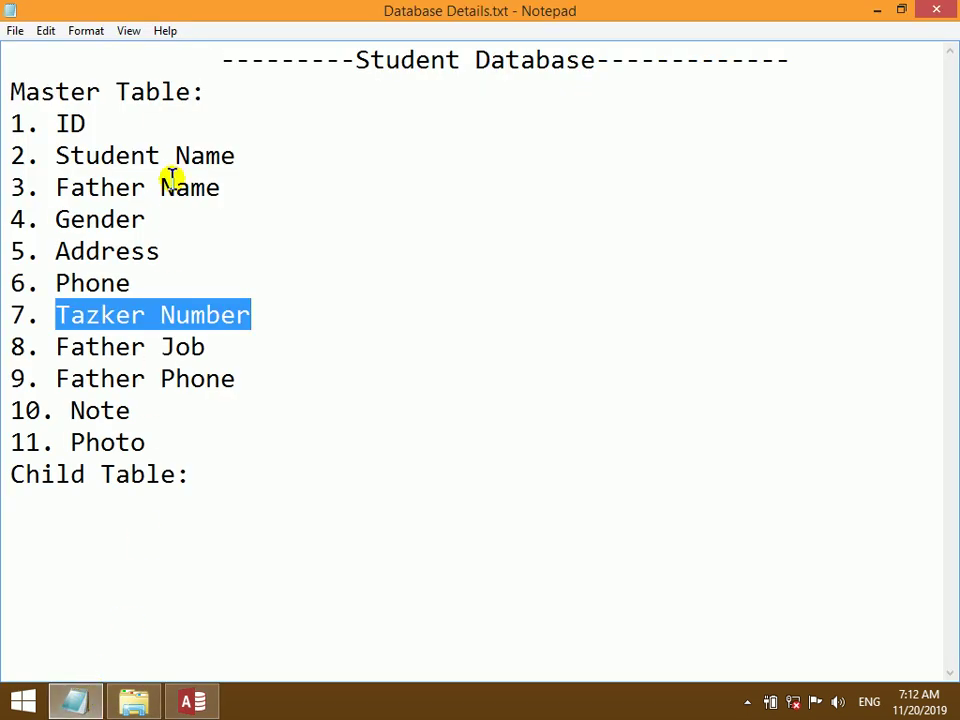
- Start the Child Table list with 1. ID and 2. Course Name
left_click_drag(205, 92, 5, 91)
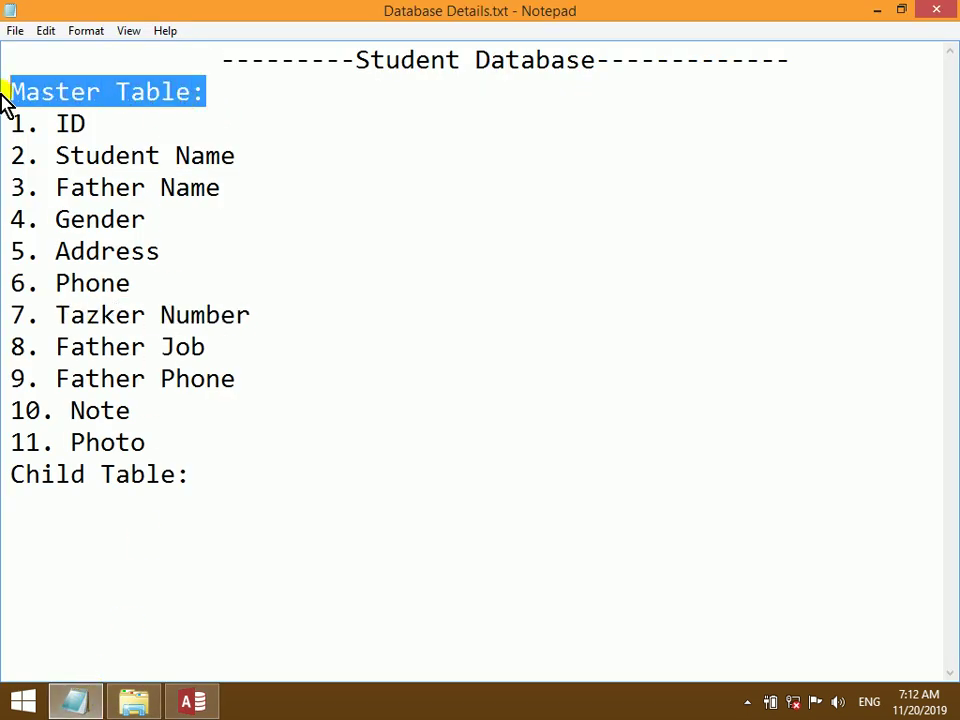
left_click(43, 510)
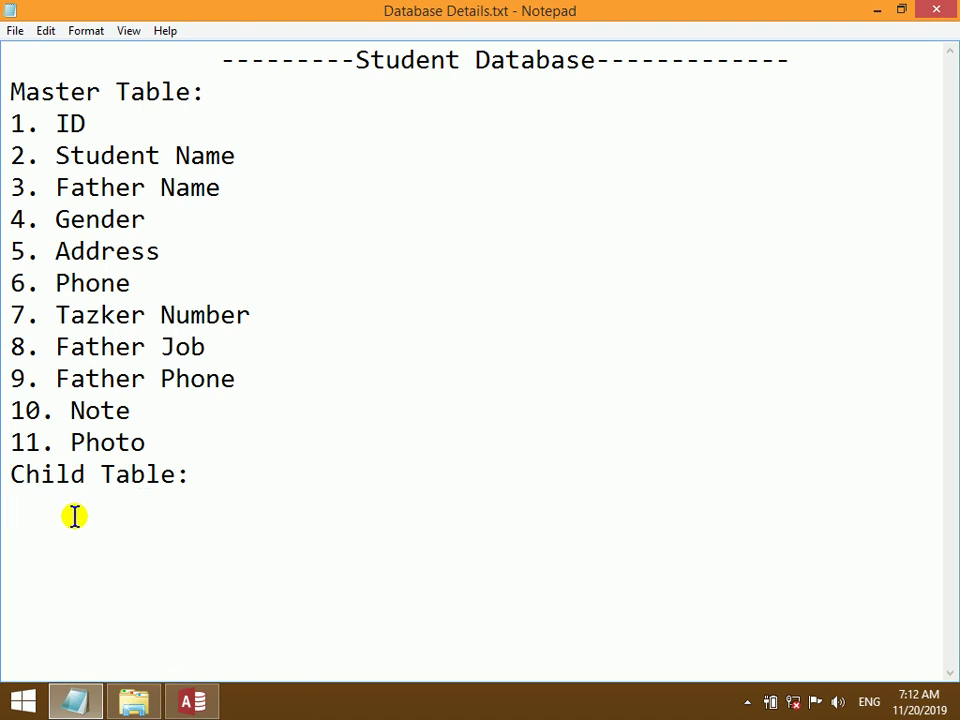
type("1. ID")
key("Return")
type("2. ")
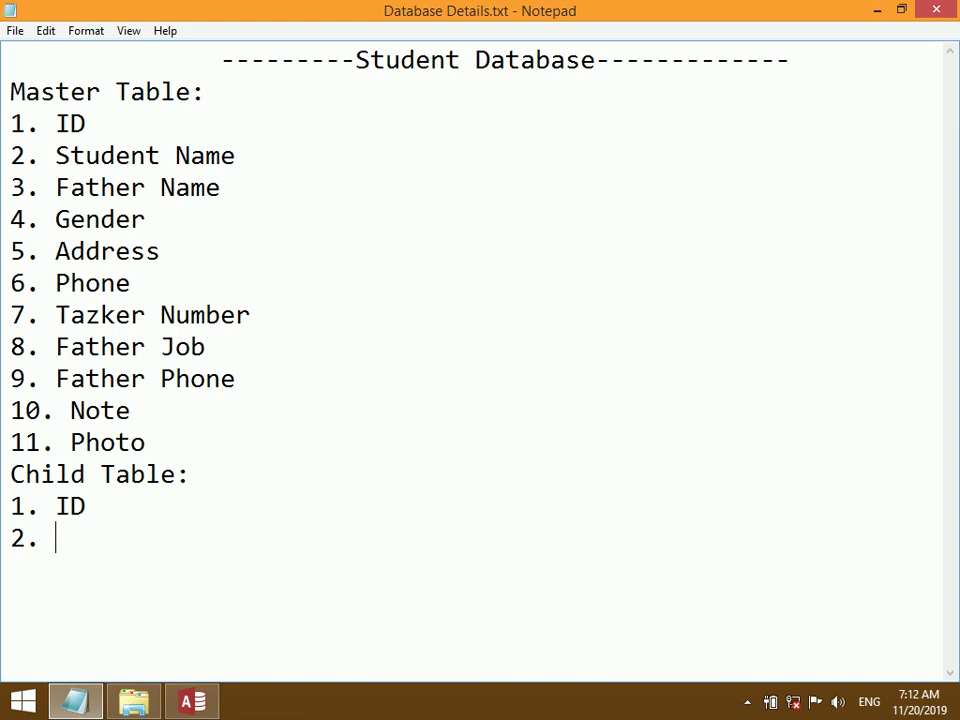
type("Cous")
key("BackSpace")
type("rse")
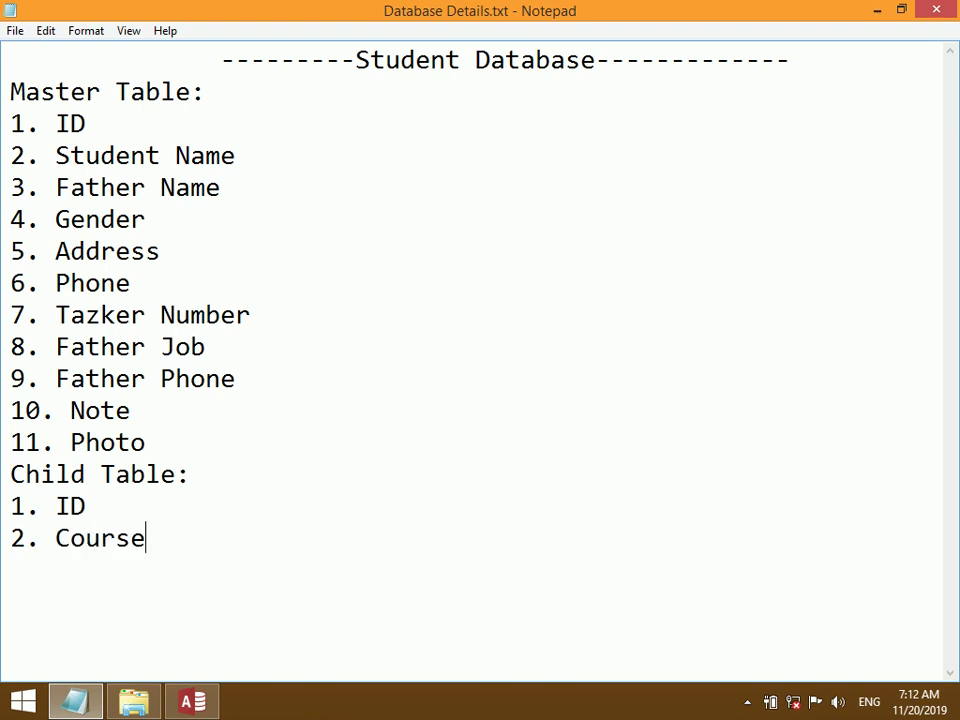
type(" Name")
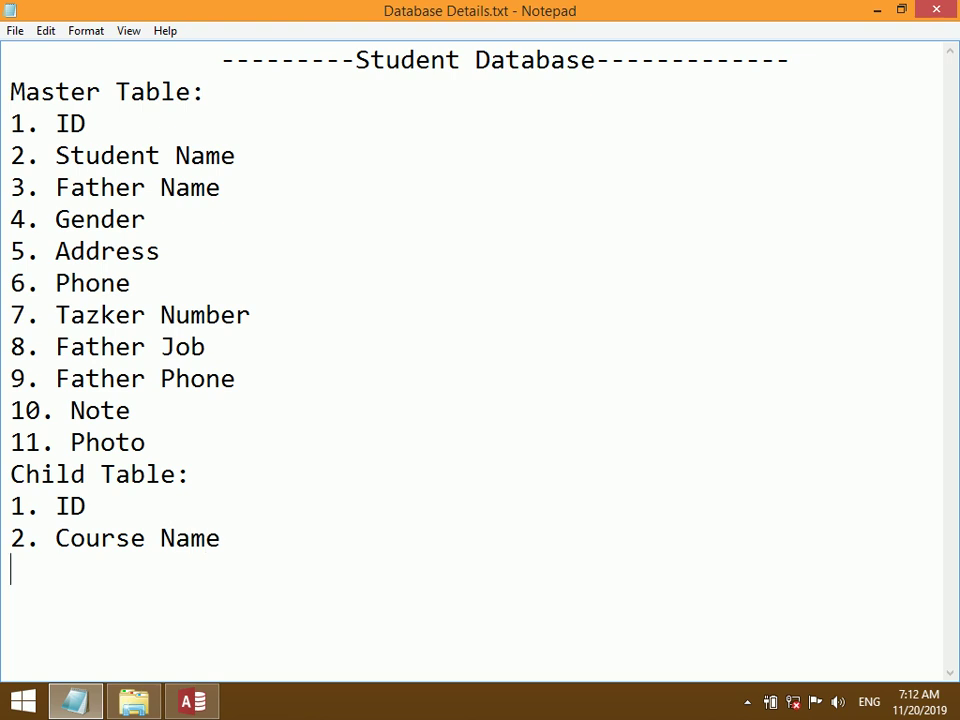
key("Return")
- Add 3. Fee, 4. Discount and 5. Total, then select the Child Table lines
type("3")
type(". ")
type("Total")
key("BackSpace")
key("BackSpace")
key("BackSpace")
key("BackSpace")
key("BackSpace")
type("Fee")
key("Return")
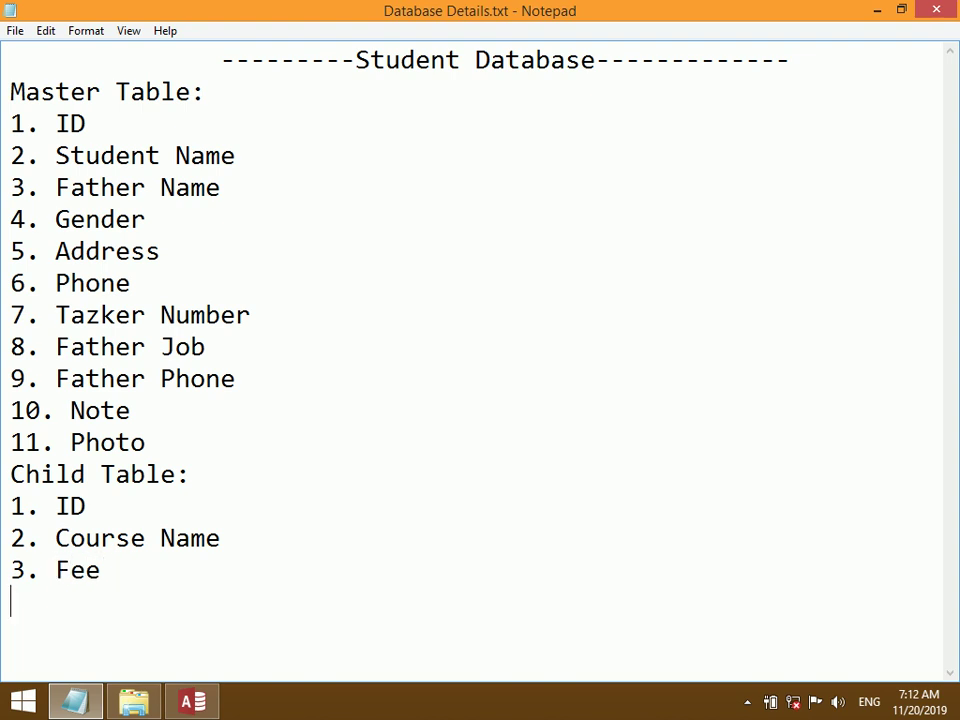
type("4")
type("Discoutn")
key("BackSpace")
key("BackSpace")
type("nt")
key("Return")
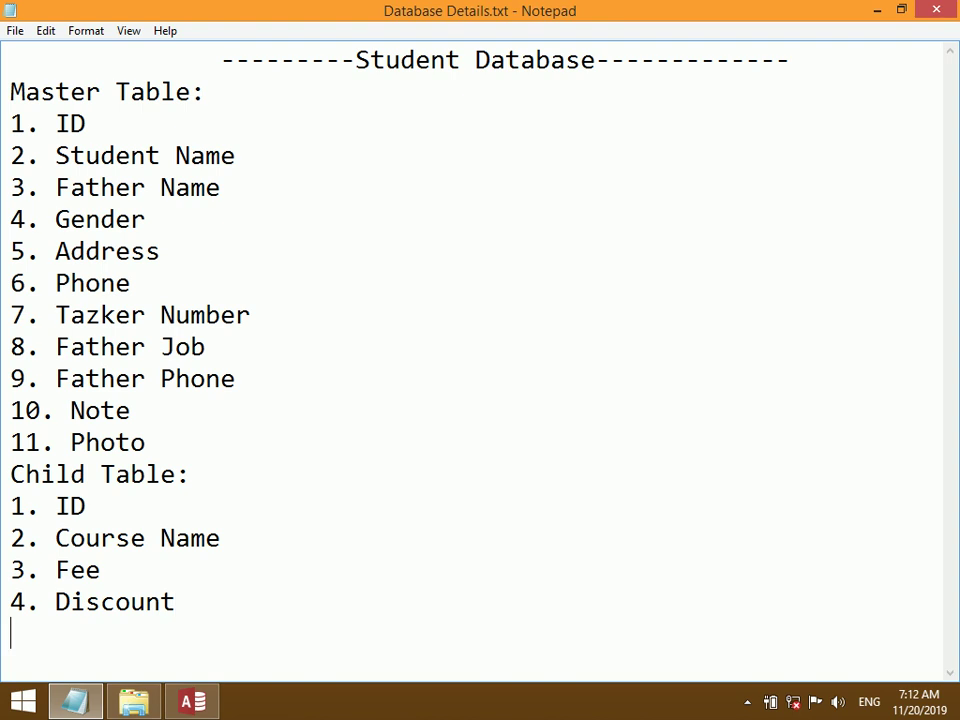
type("5. ")
type("Total")
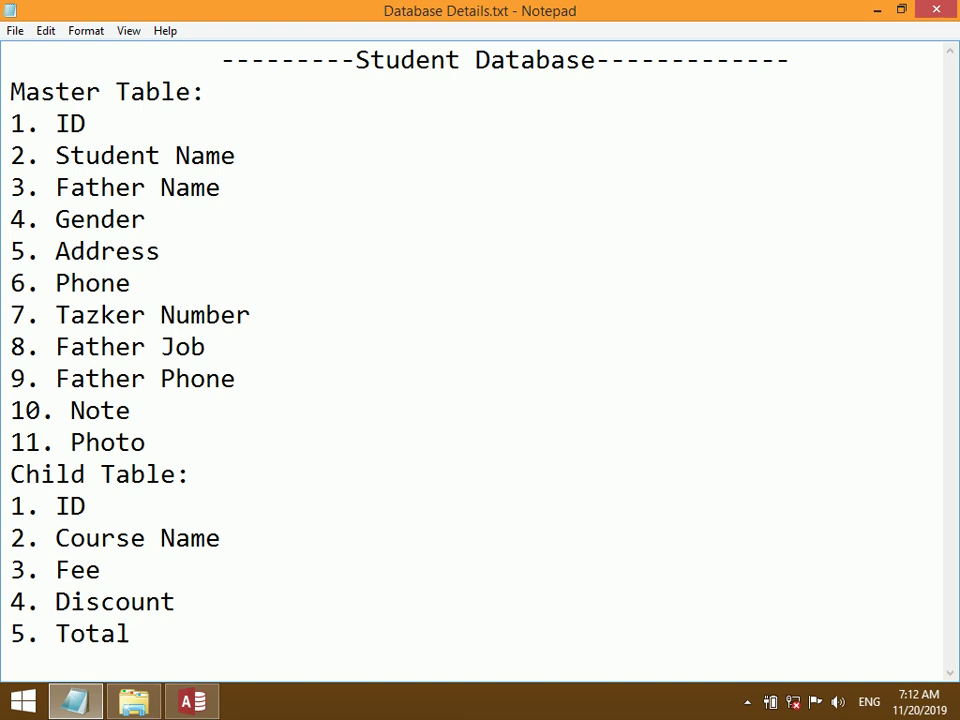
key("Return")
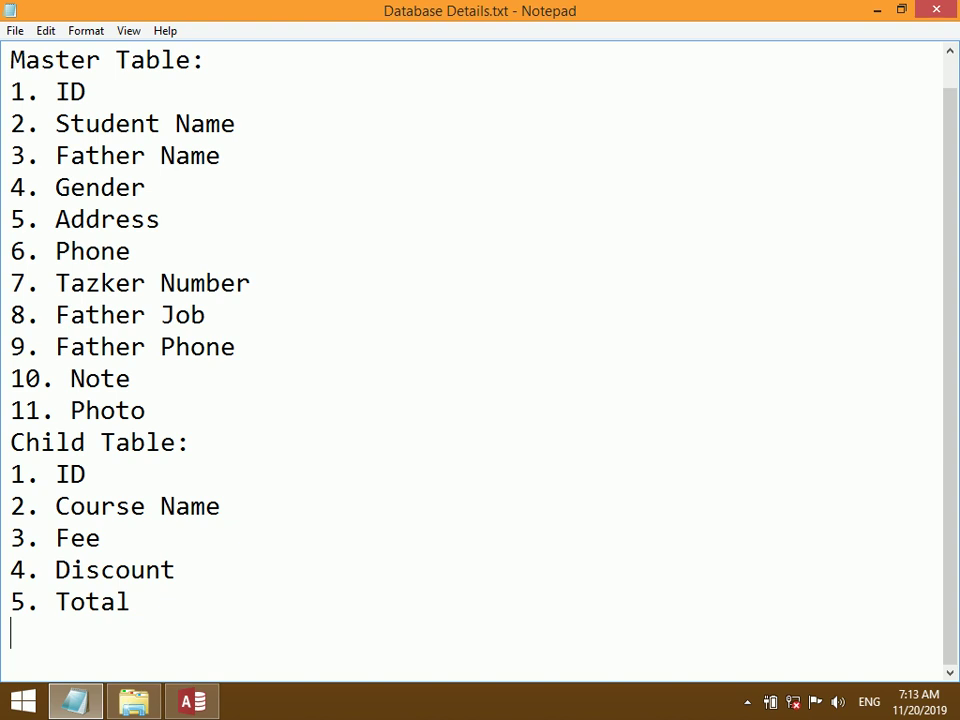
left_click_drag(167, 632, 4, 480)
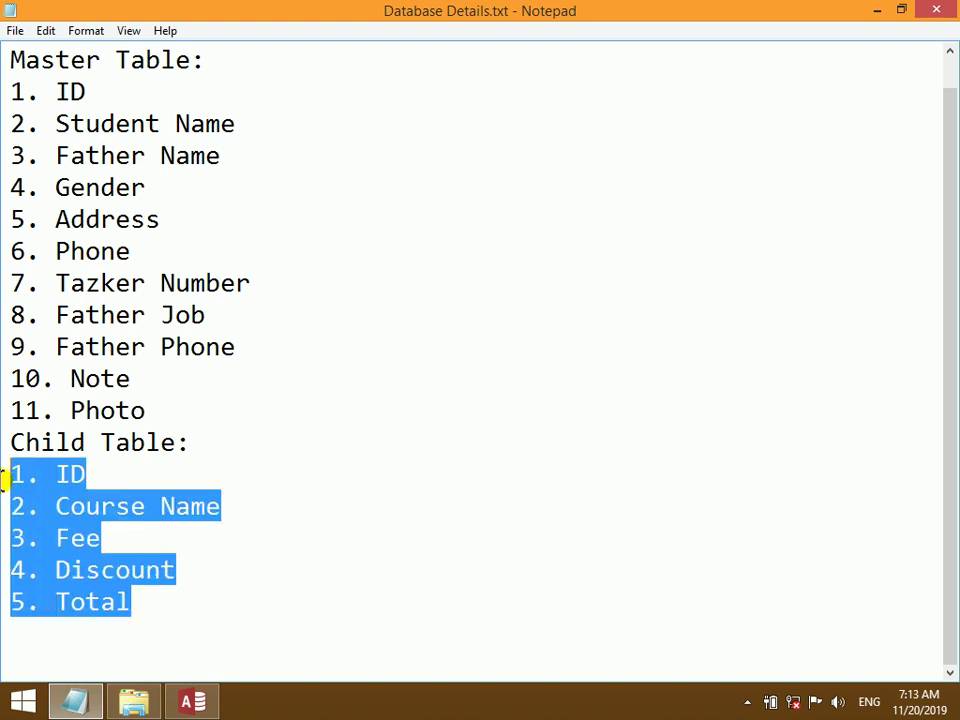
left_click(190, 700)
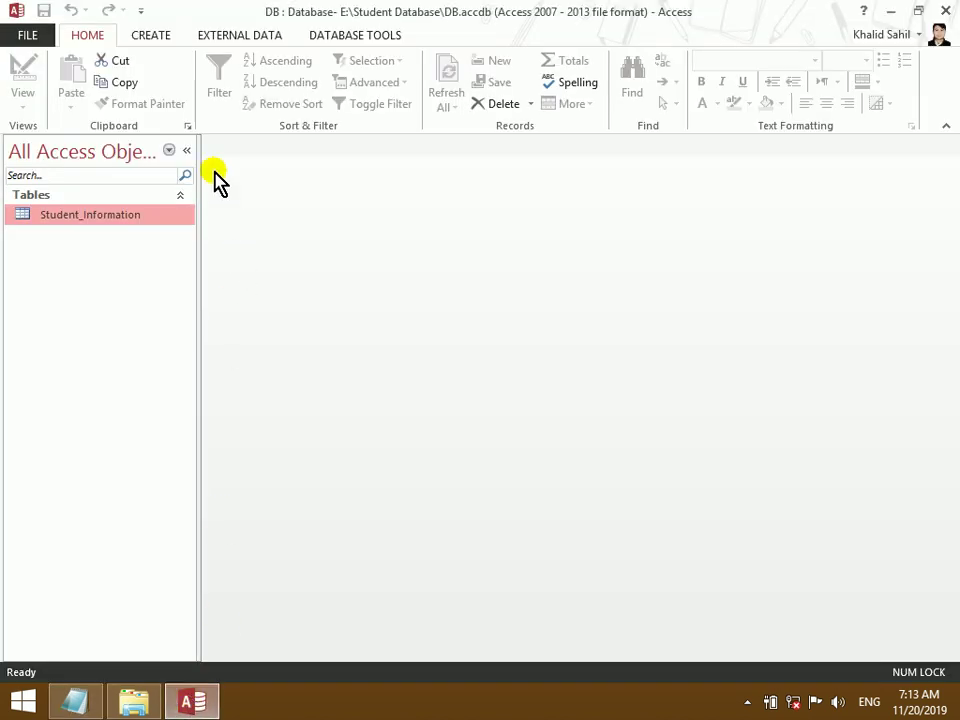
- Add a 'Fee Details' heading on a new line below Total
left_click(75, 700)
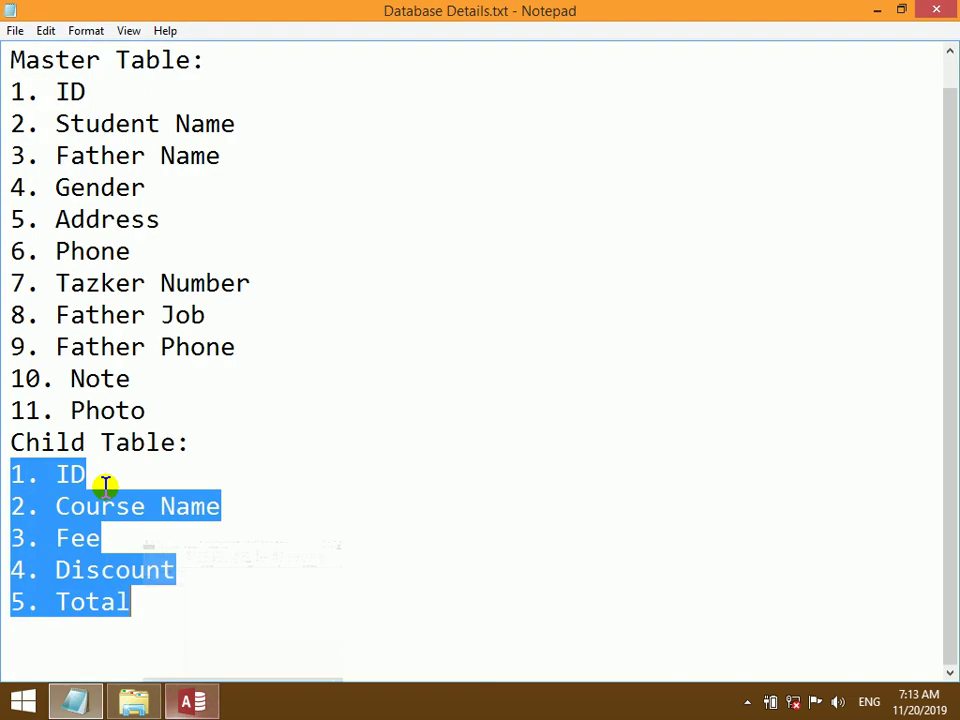
left_click(175, 615)
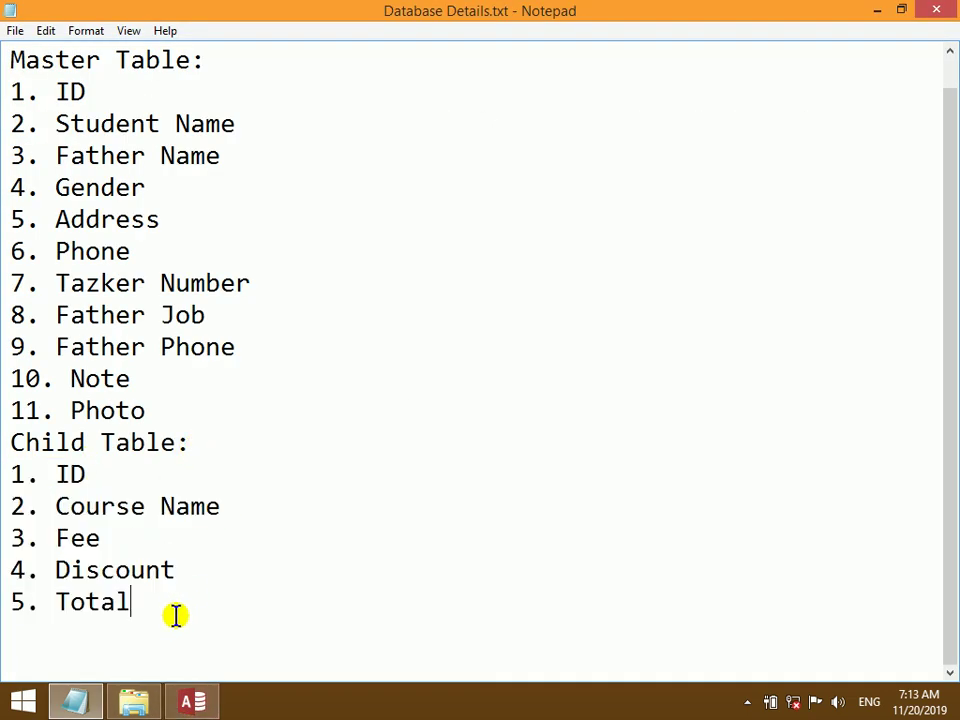
key("Return")
type("Fee Det")
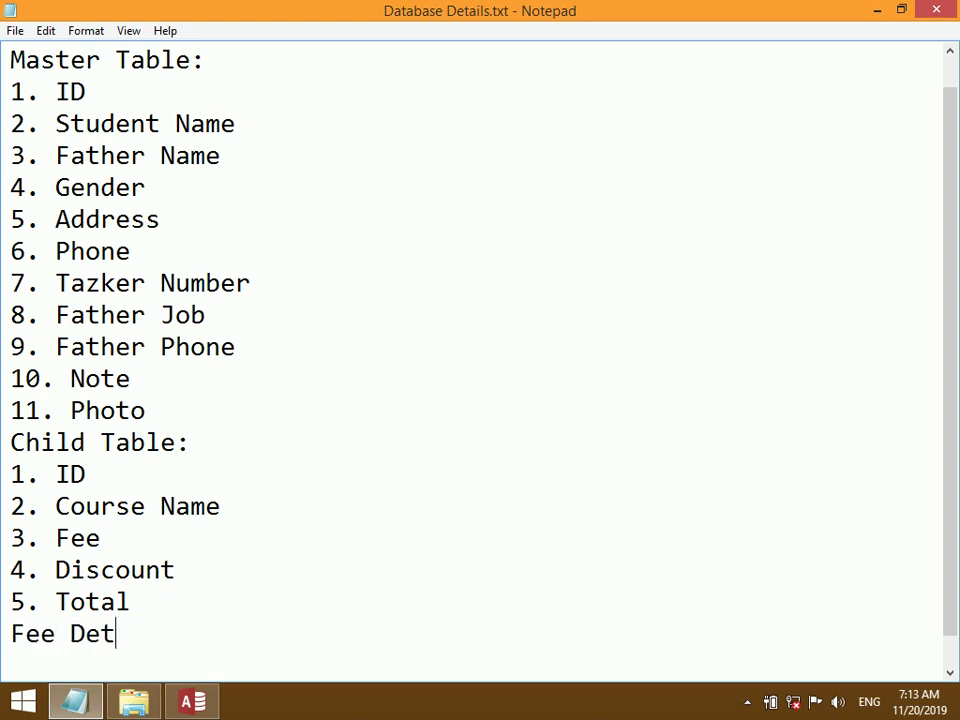
type("ails")
key("Return")
- List 1. ID and 2. Course Name under Fee Details
type("ID")
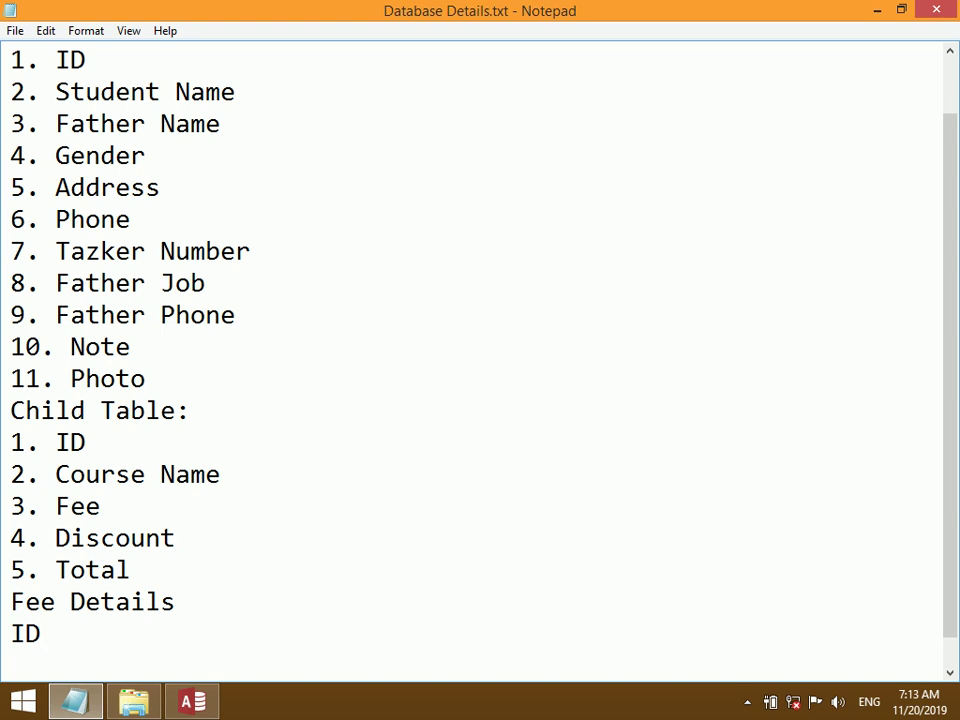
key("Home")
type("1.")
key("End")
key("Return")
type("2. Cor")
key("BackSpace")
type("urse ")
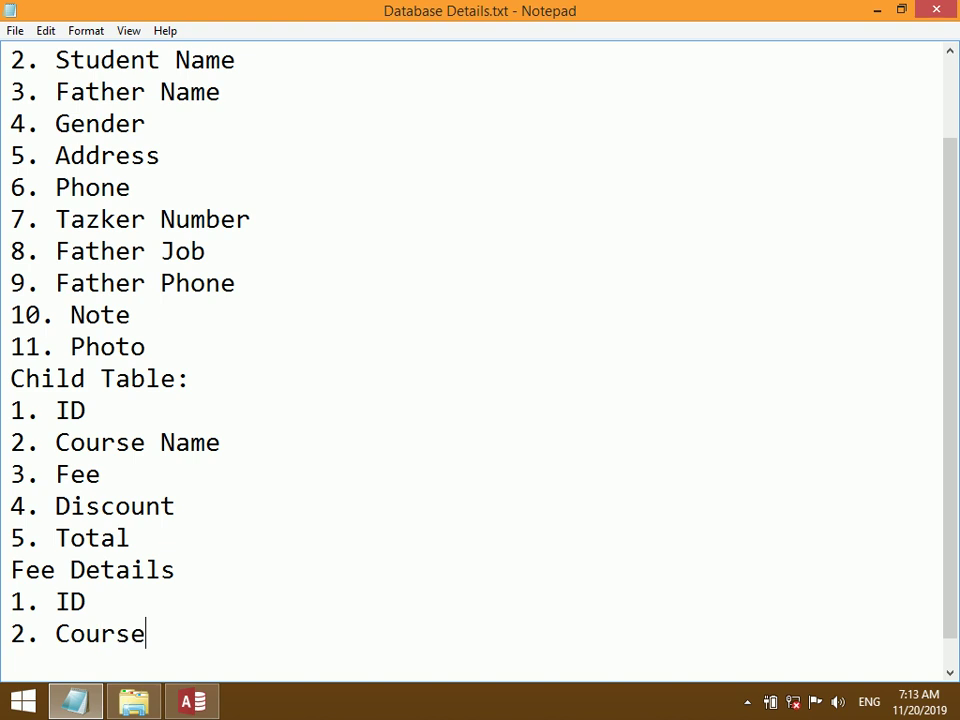
type("Name")
key("Return")
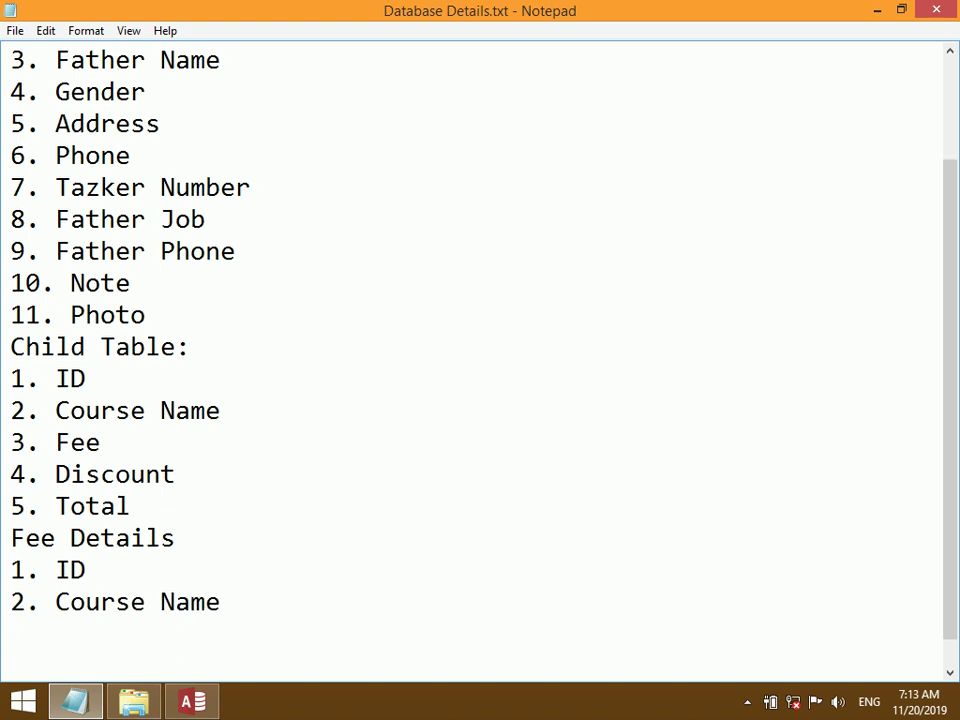
- Open DB.accdb and design a new table with ID (AutoNumber) and CourseName (Short Text)
left_click(76, 699)
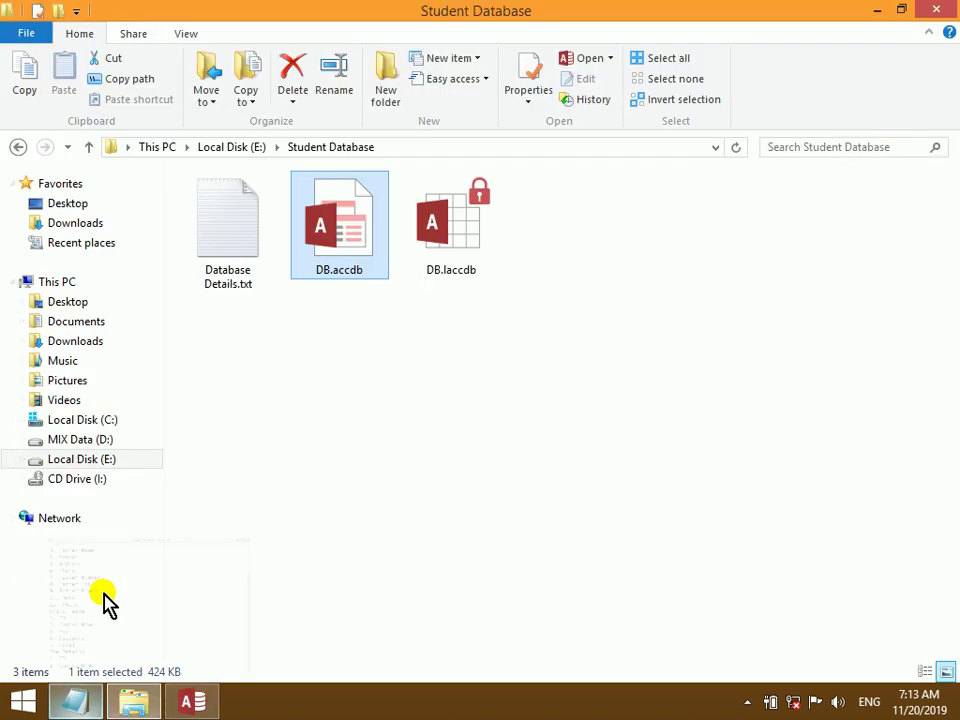
double_click(362, 243)
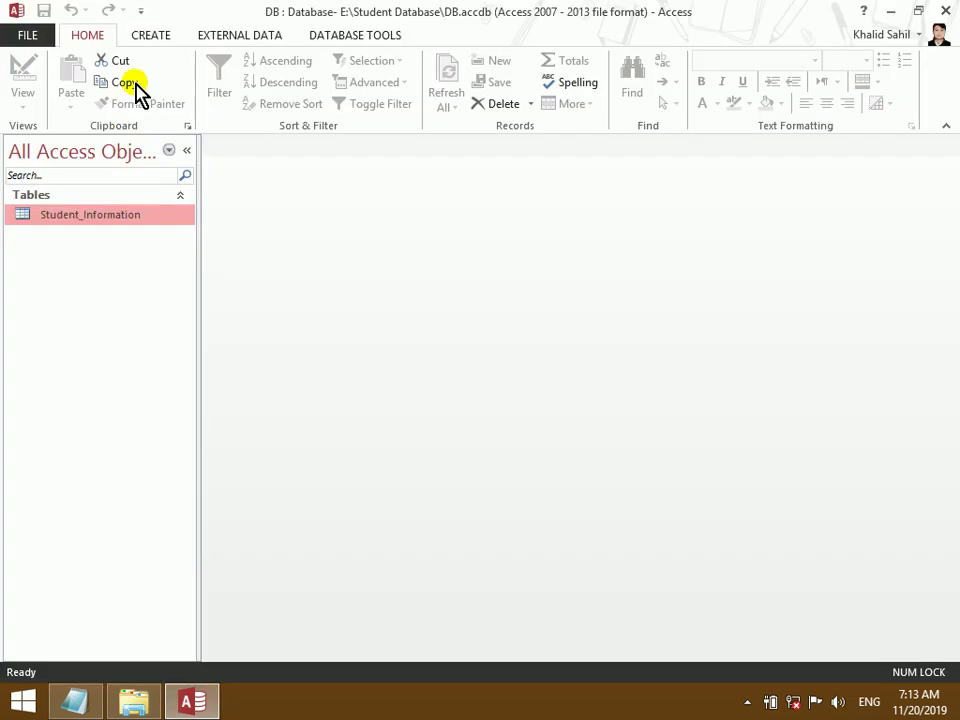
left_click(150, 38)
left_click(133, 105)
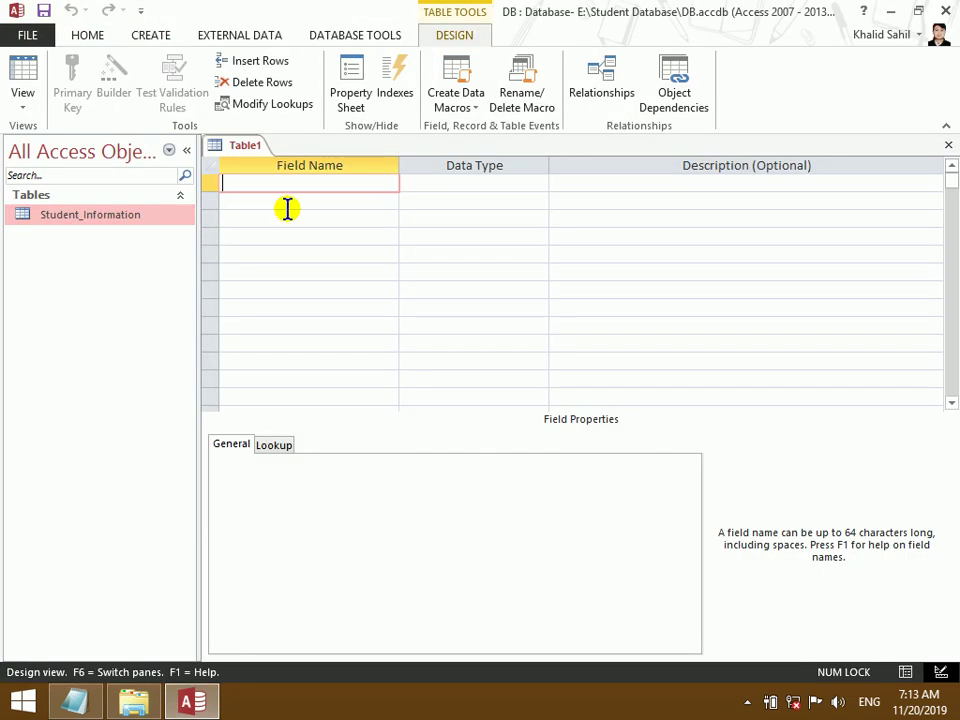
type("ID")
key("Tab")
type("a")
key("Tab")
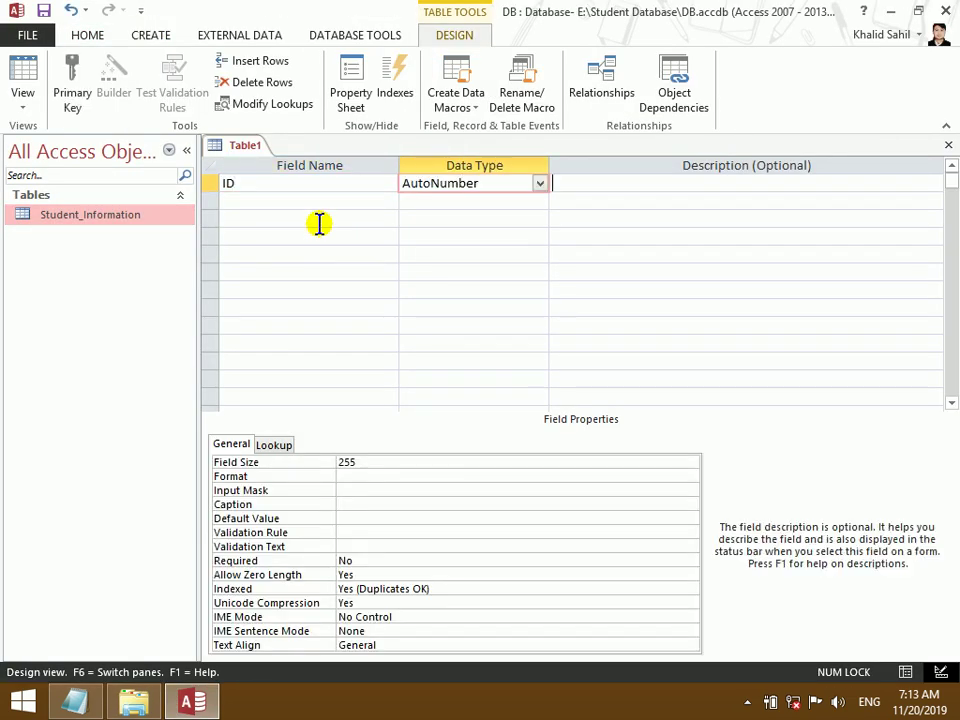
key("Tab")
type("Cou")
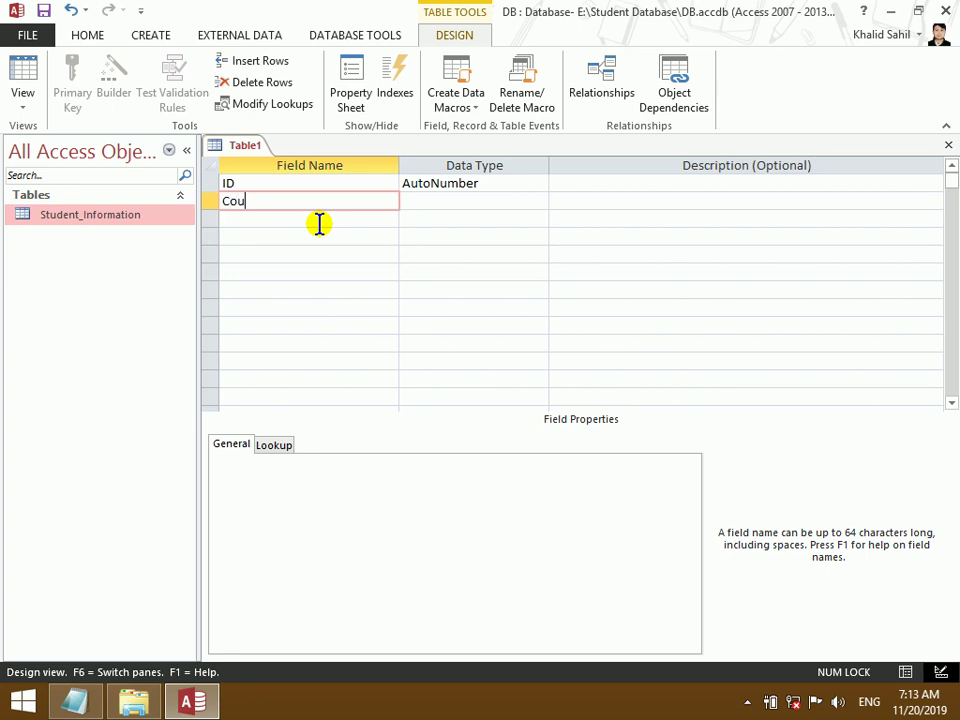
type("rseName")
key("Tab")
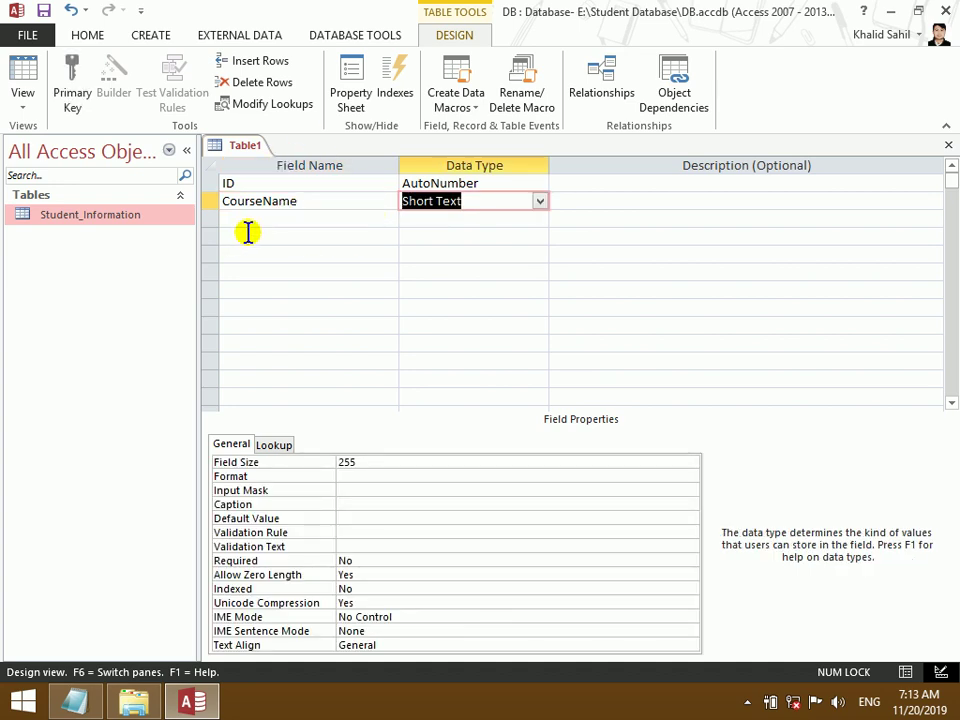
- Save the table as CourseList with an ID primary key and close it
key("ctrl+s")
type("CourseList")
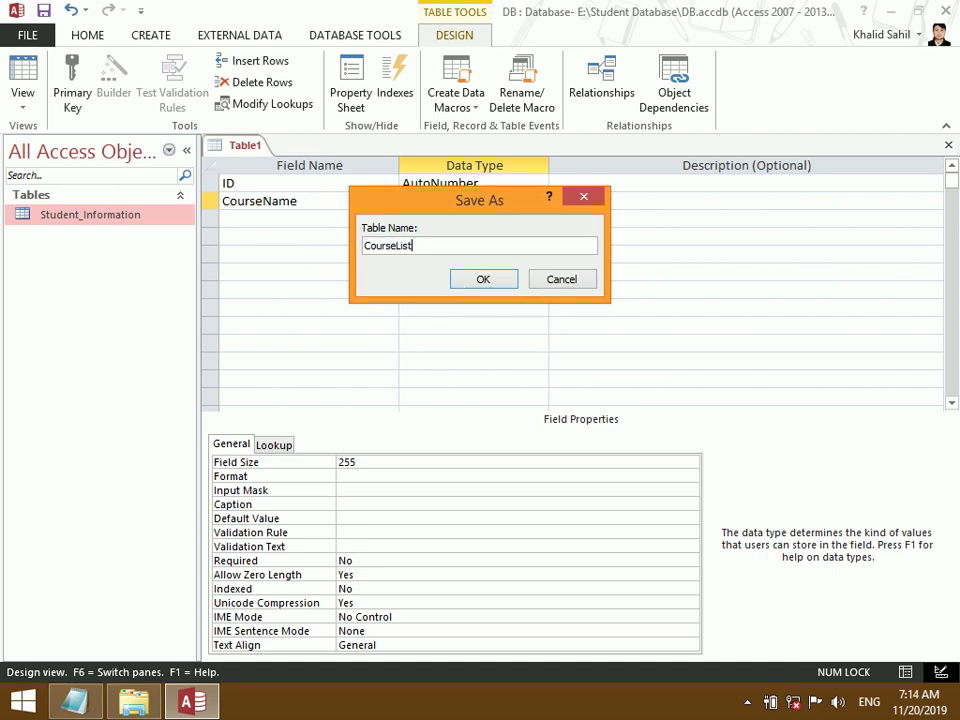
key("Return")
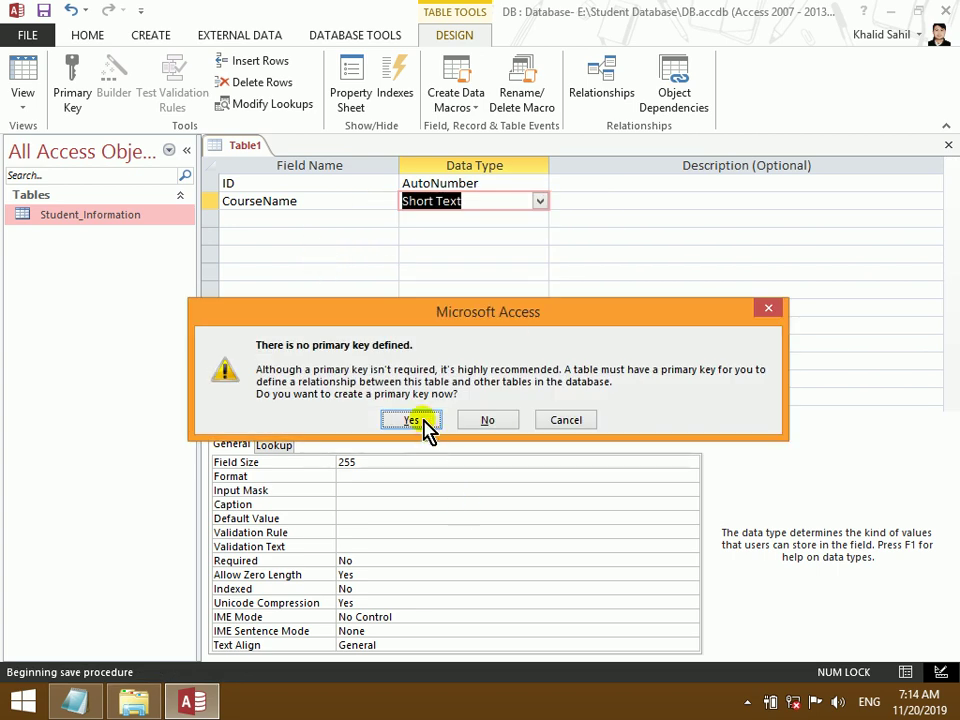
left_click(413, 420)
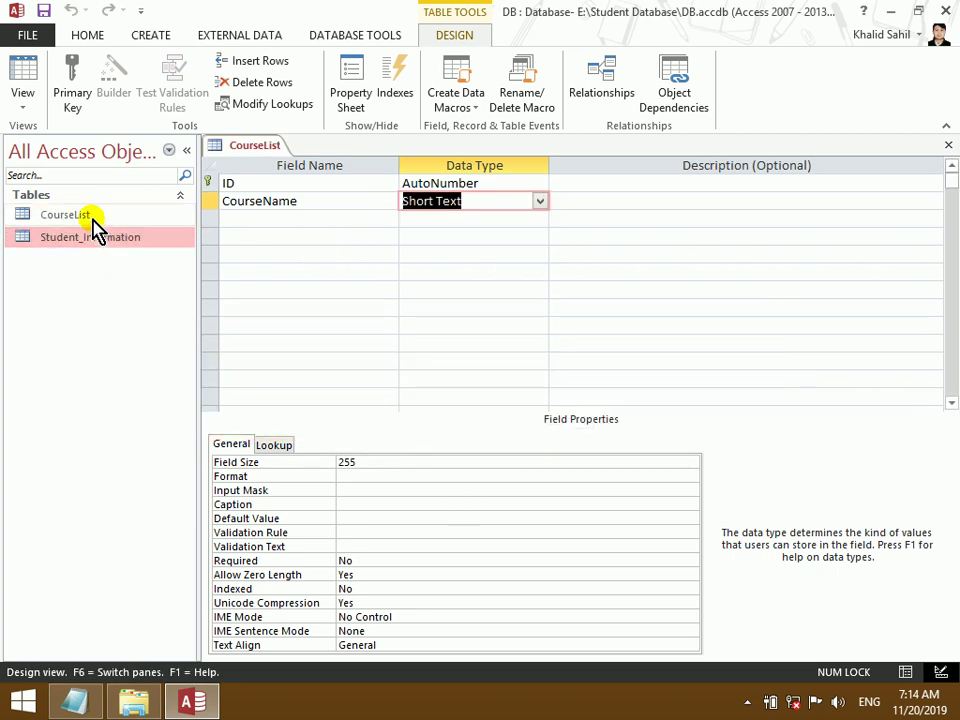
left_click(949, 147)
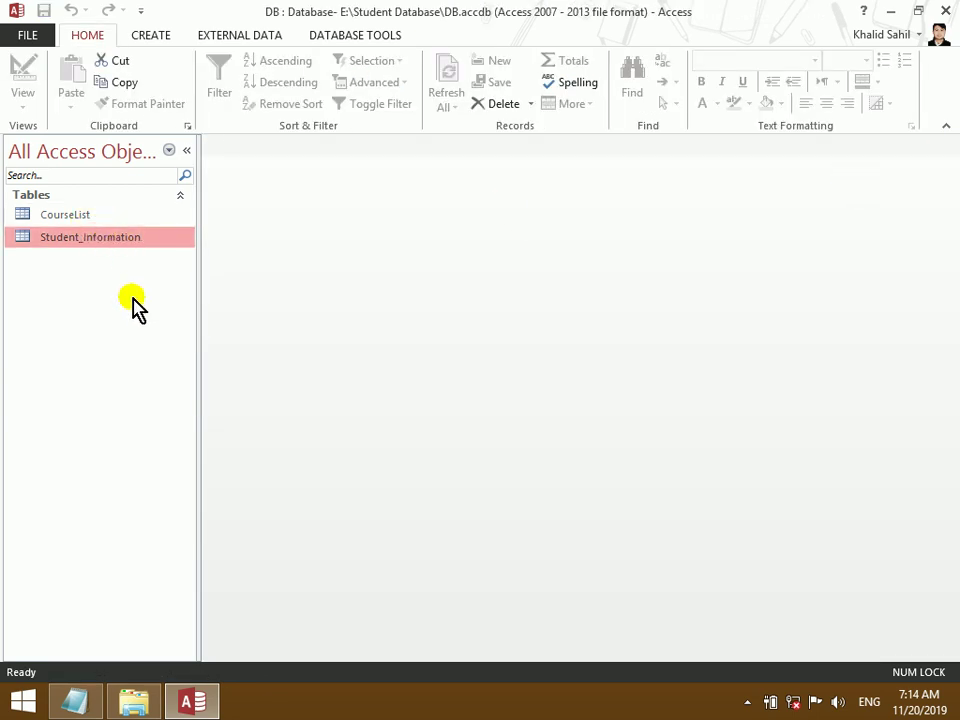
- Open CourseList and enter courses DIT, CIT, MOS and C++
left_click(76, 214)
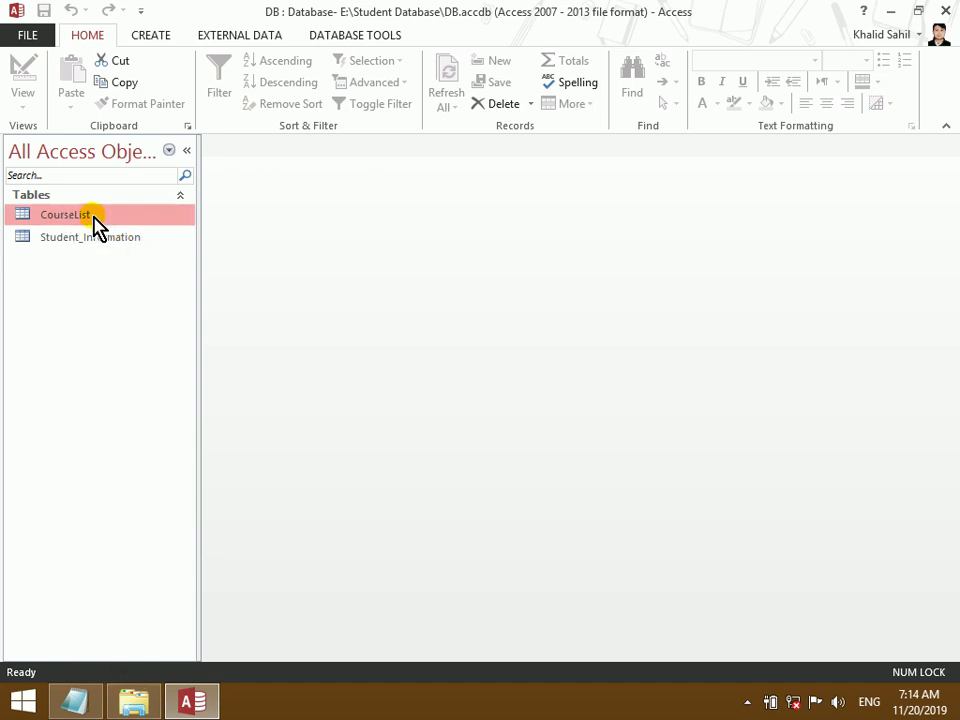
double_click(93, 216)
key("Tab")
type("DI")
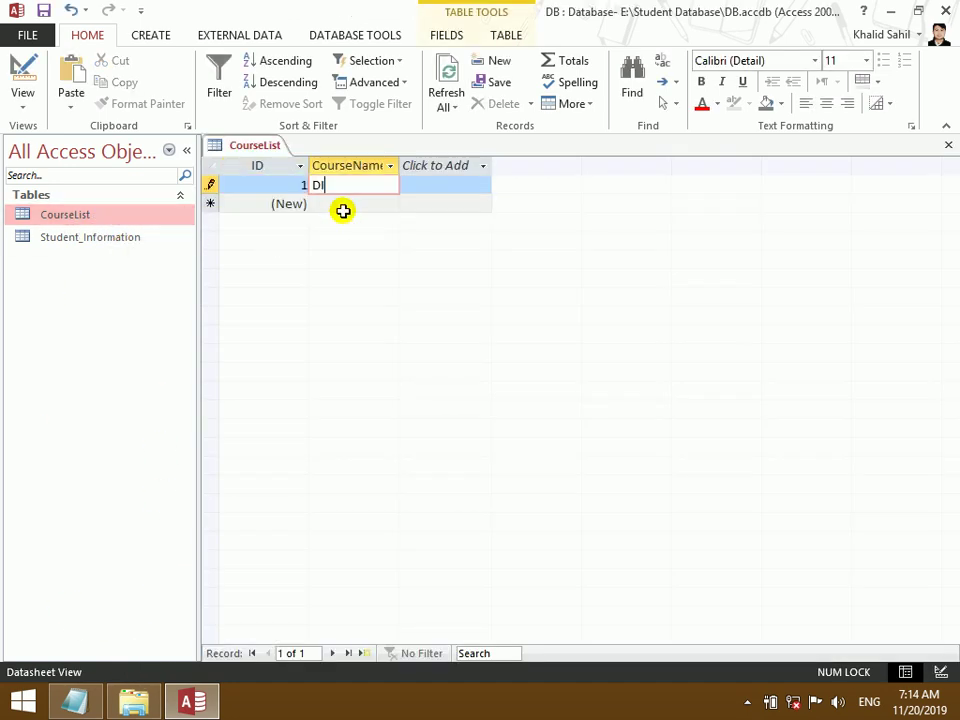
type("T")
key("Tab")
key("Tab")
type("CIT")
key("Tab")
key("Tab")
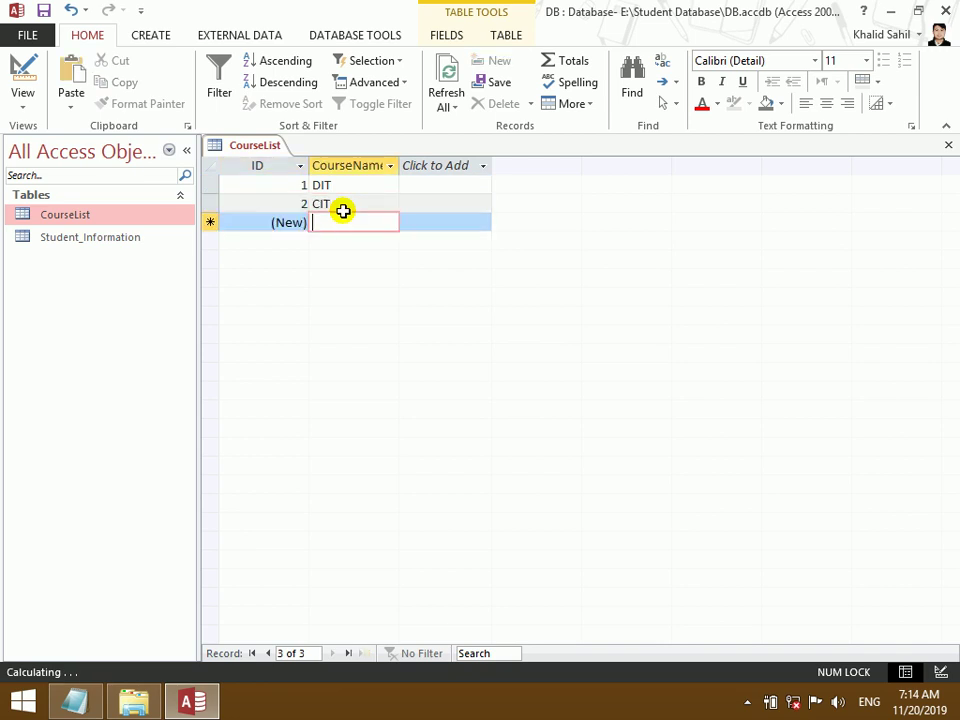
type("MOS")
key("Tab")
key("Tab")
type("C+")
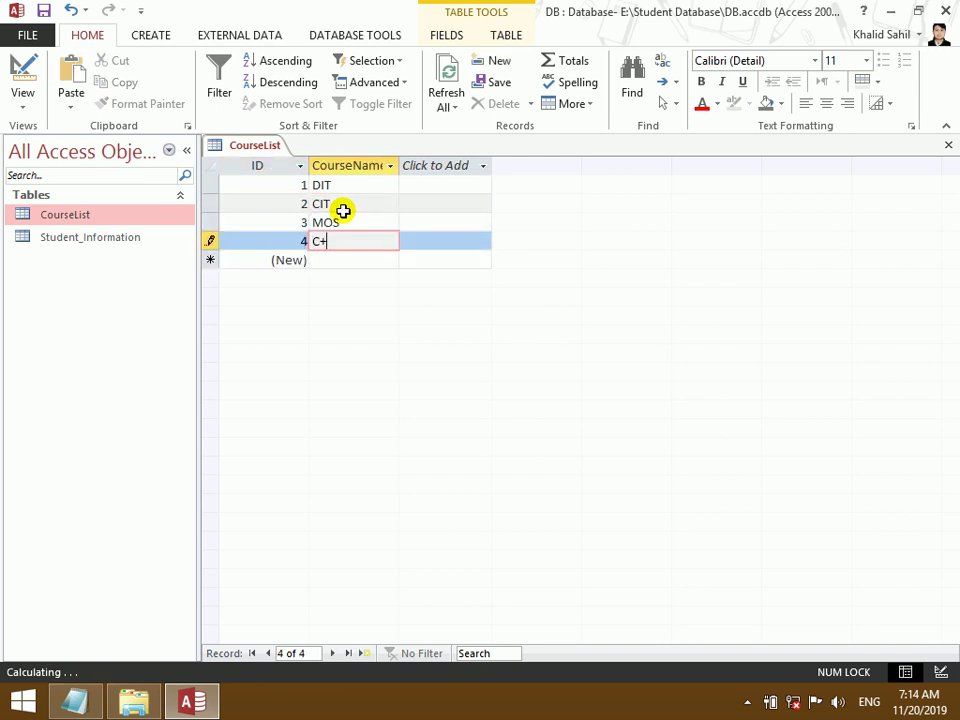
type("+")
key("Tab")
key("Tab")
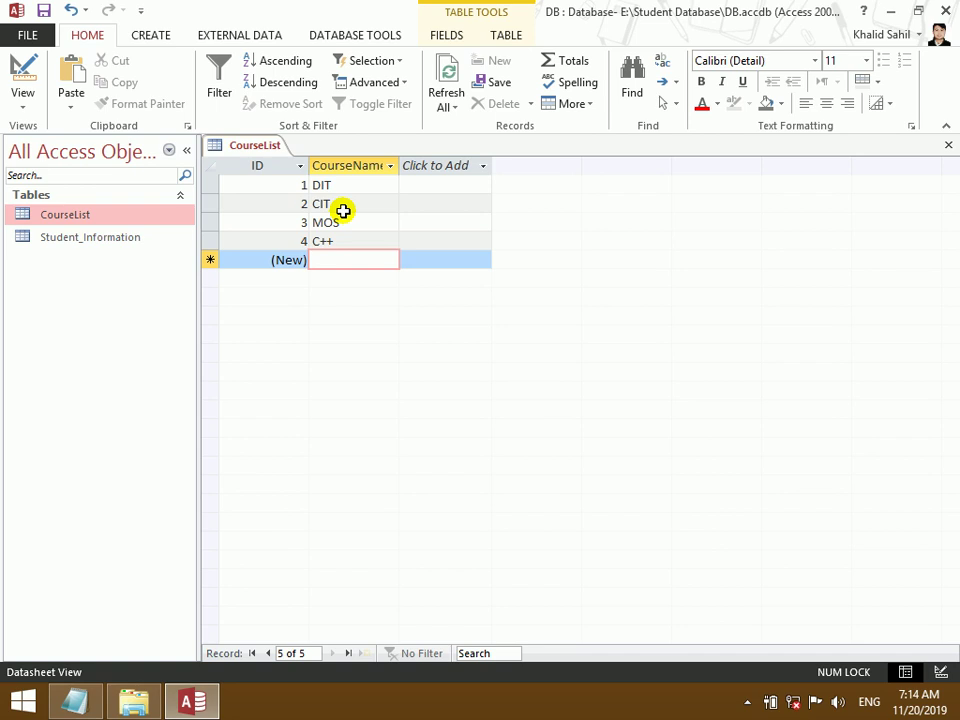
- Add courses File One, File Two, File Three and C#, then close the table
type("File One")
key("Tab")
key("Tab")
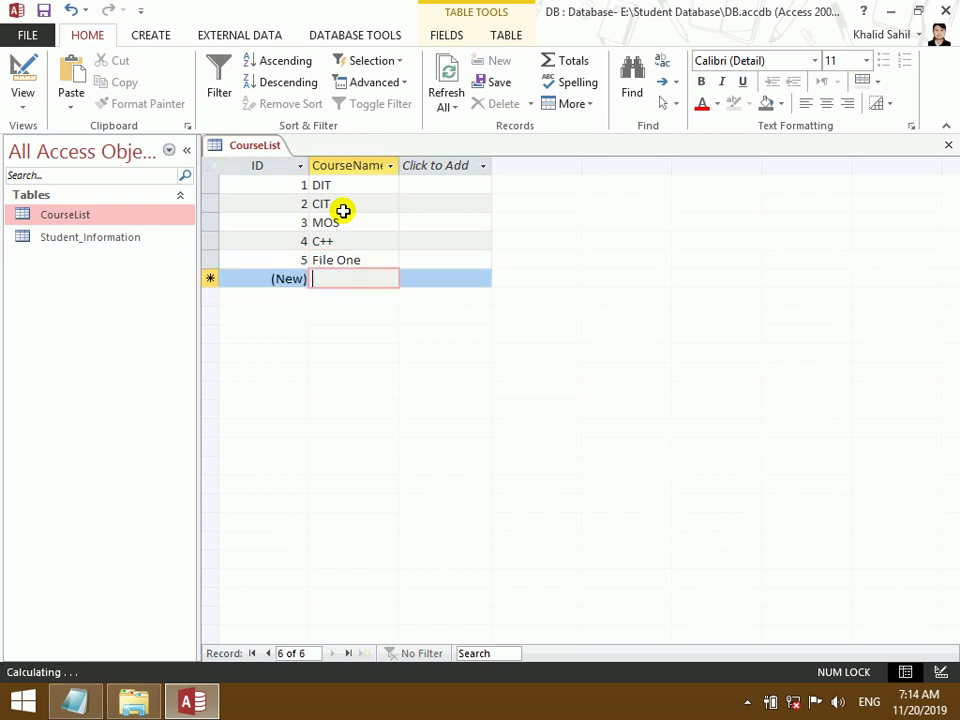
type("File Two")
key("Tab")
key("Tab")
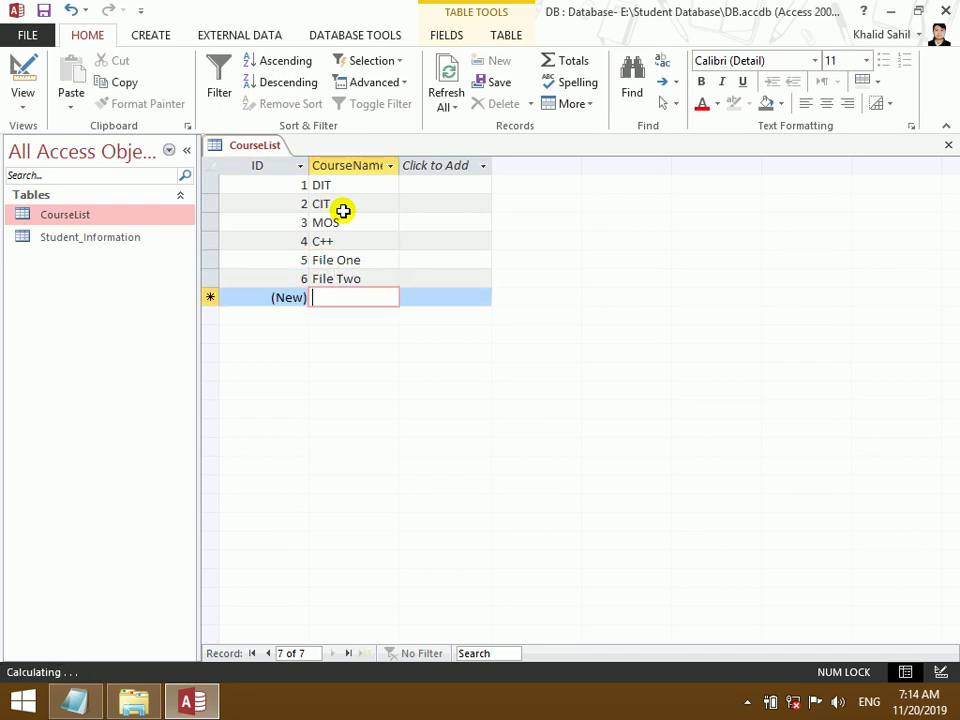
type("Tha")
key("BackSpace")
key("BackSpace")
type("File Three")
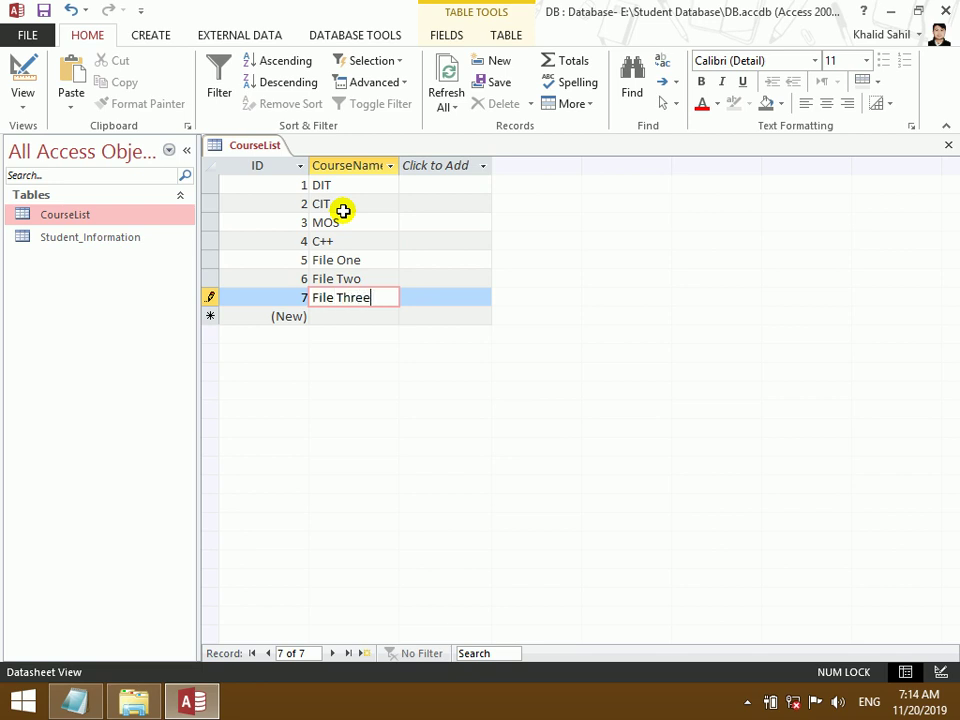
key("Tab")
key("Tab")
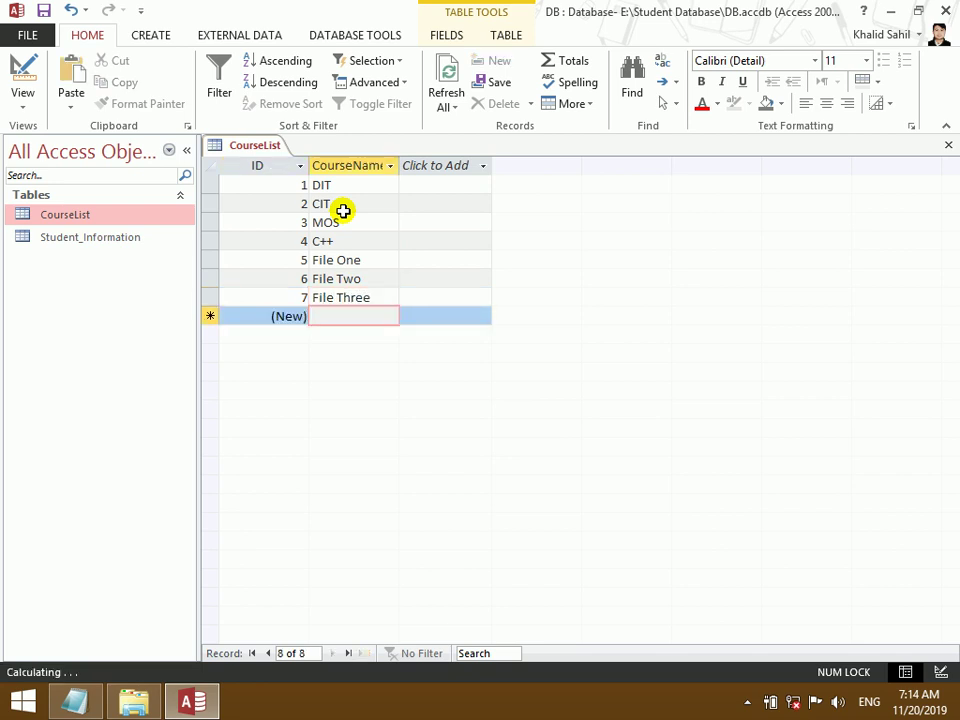
type("C#")
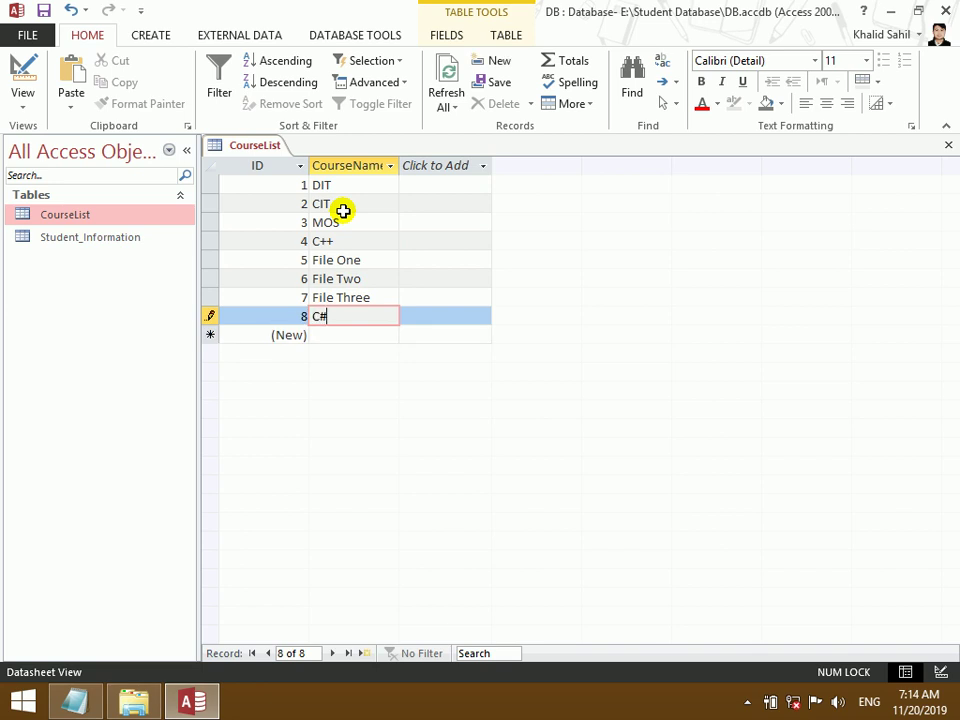
left_click(948, 145)
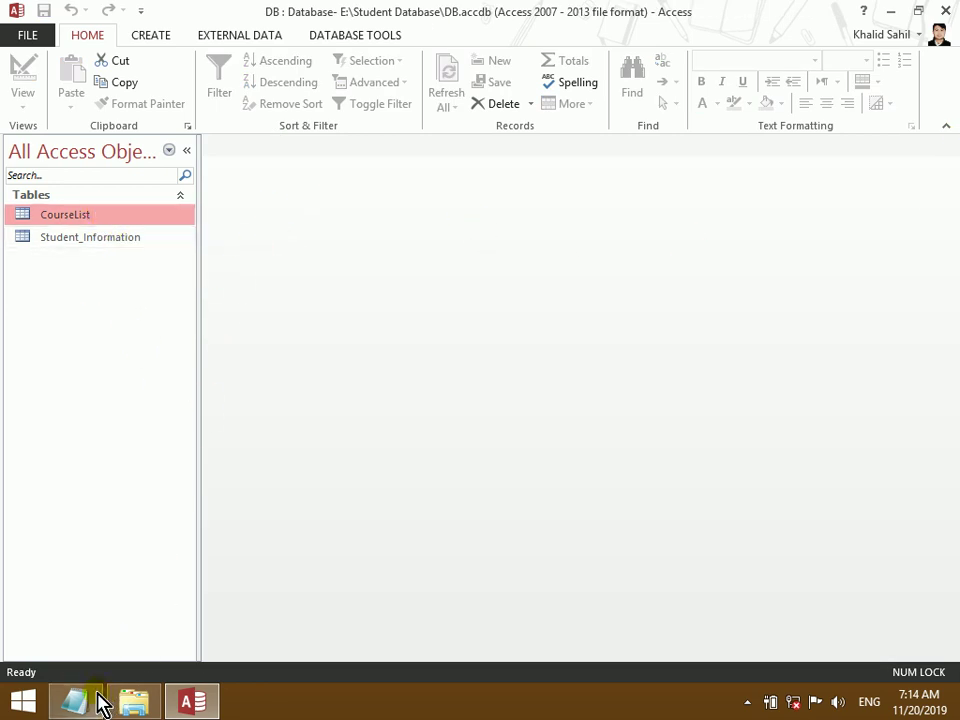
- Review the Fee Details and Child Table field lists in the notes, then return to Access
left_click(98, 703)
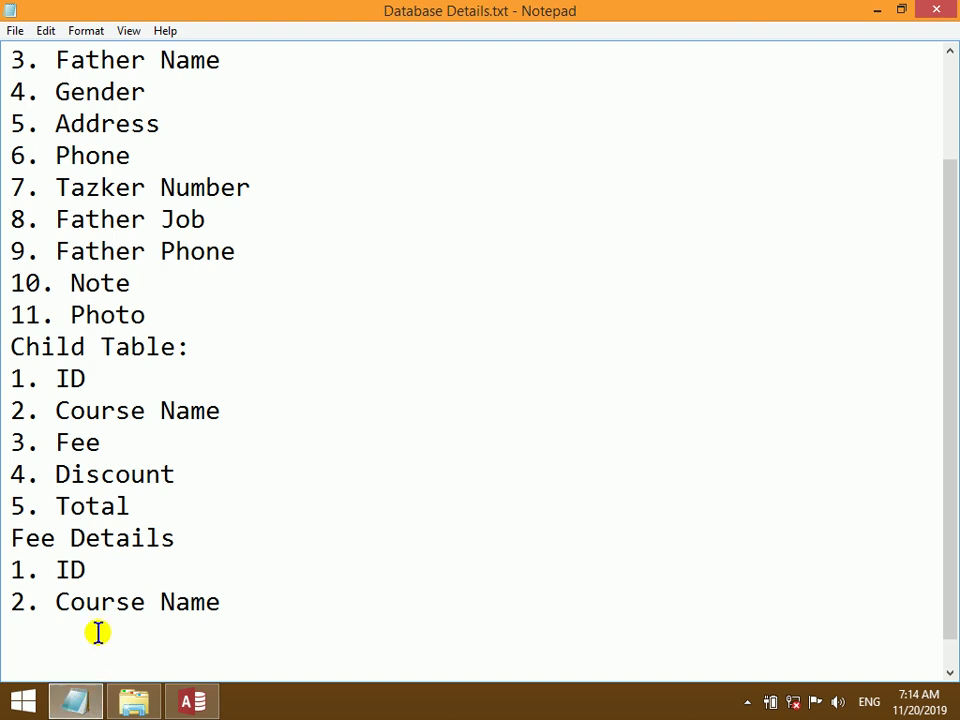
left_click_drag(261, 600, 4, 538)
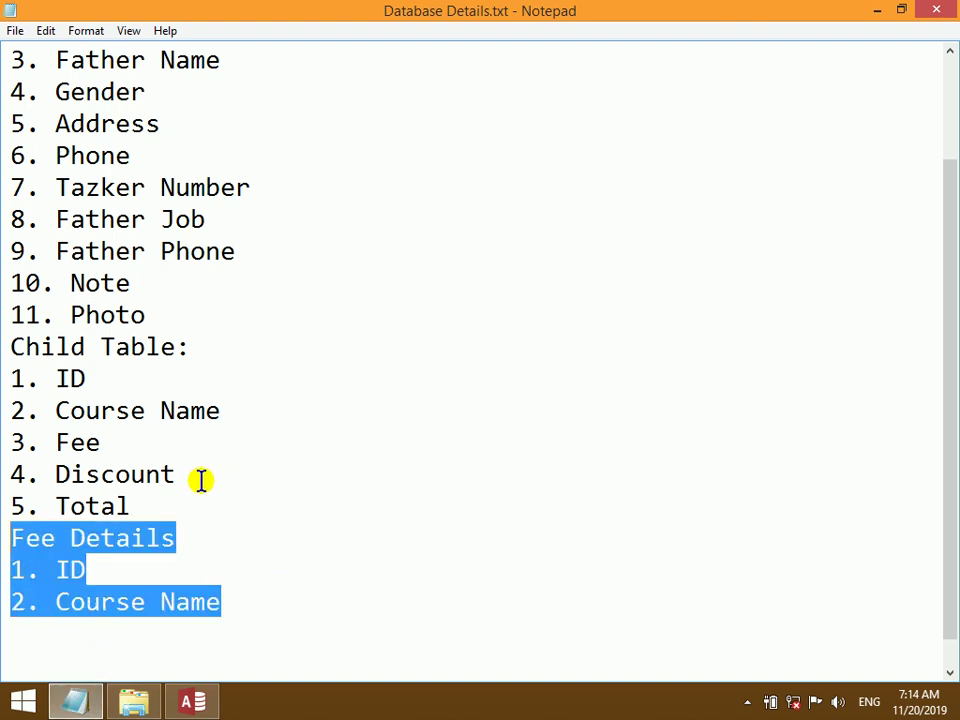
left_click_drag(150, 506, 4, 350)
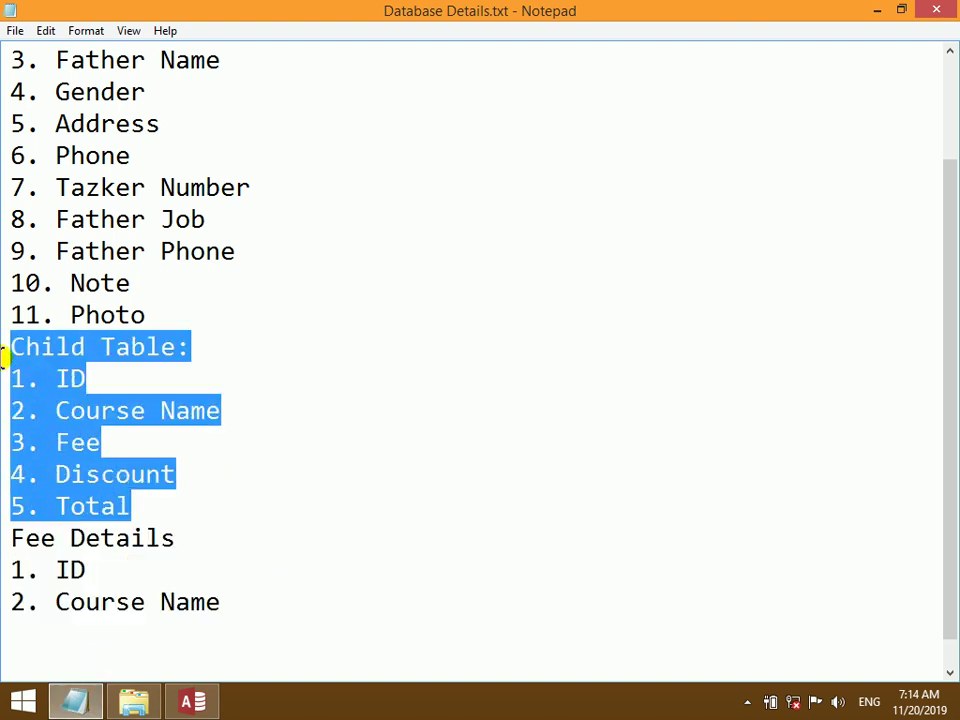
left_click(40, 410)
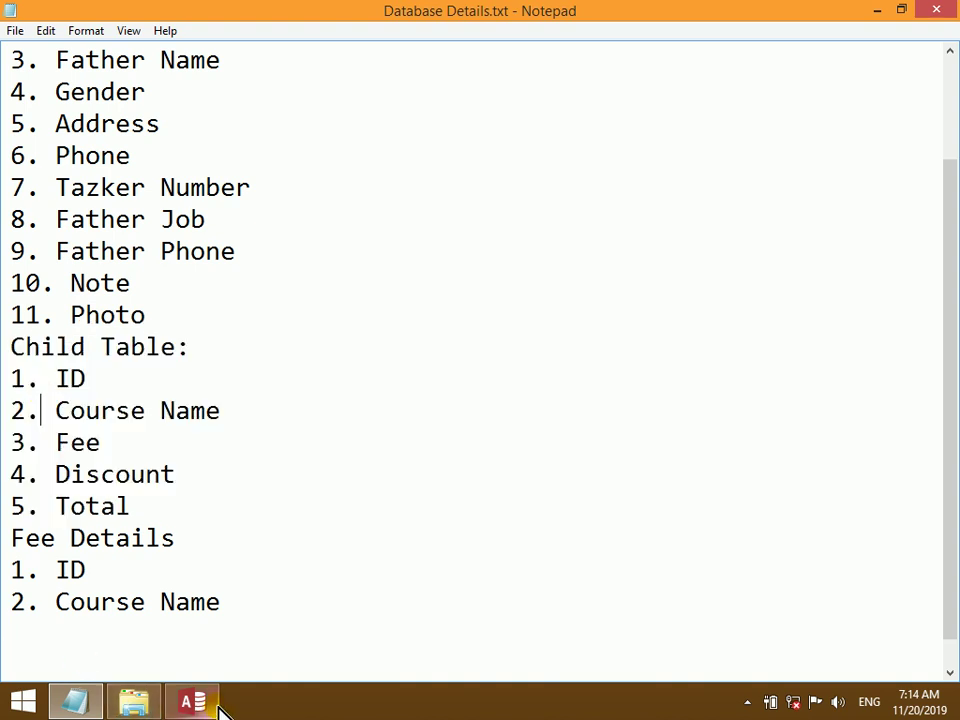
left_click(214, 704)
- Design a new table with ID as Number and CourseName set to Lookup Wizard
left_click(158, 38)
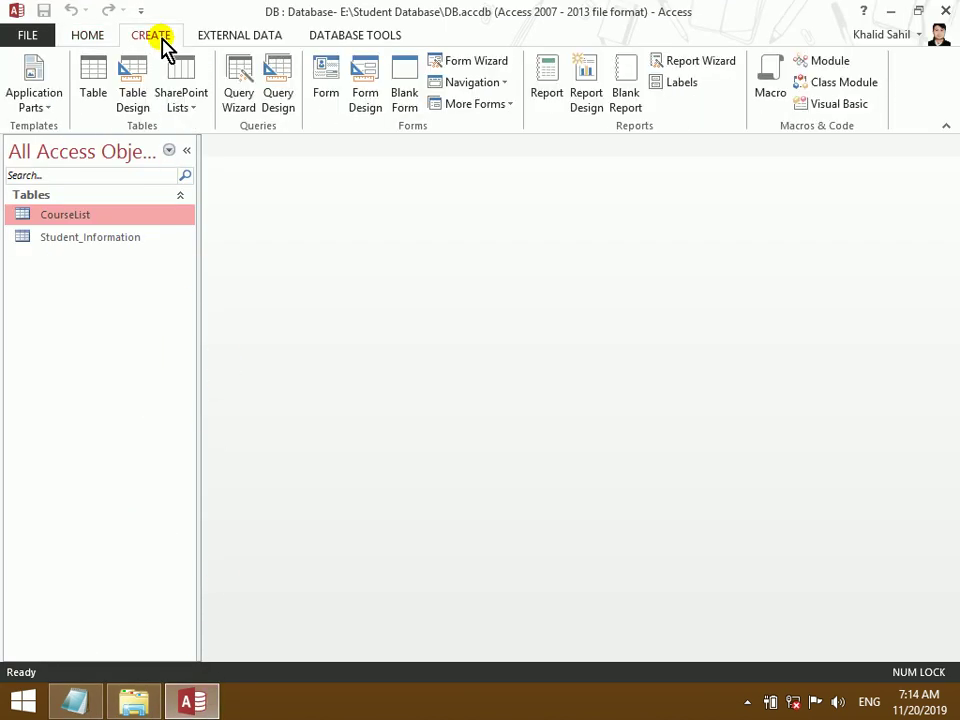
left_click(145, 86)
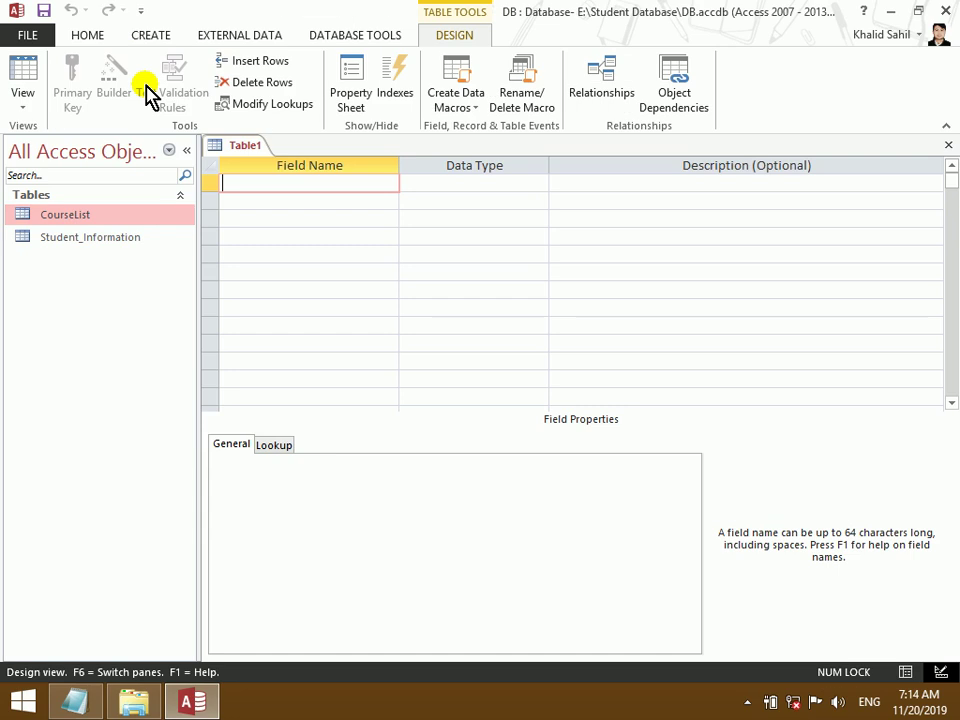
type("ID")
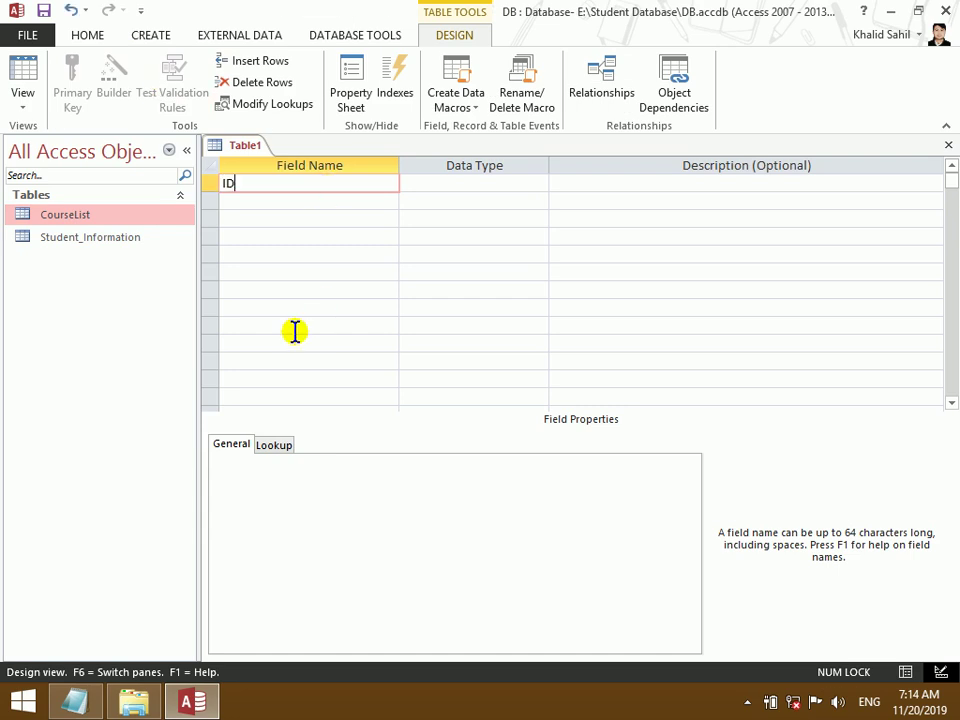
key("Tab")
type("n")
key("Tab")
key("Tab")
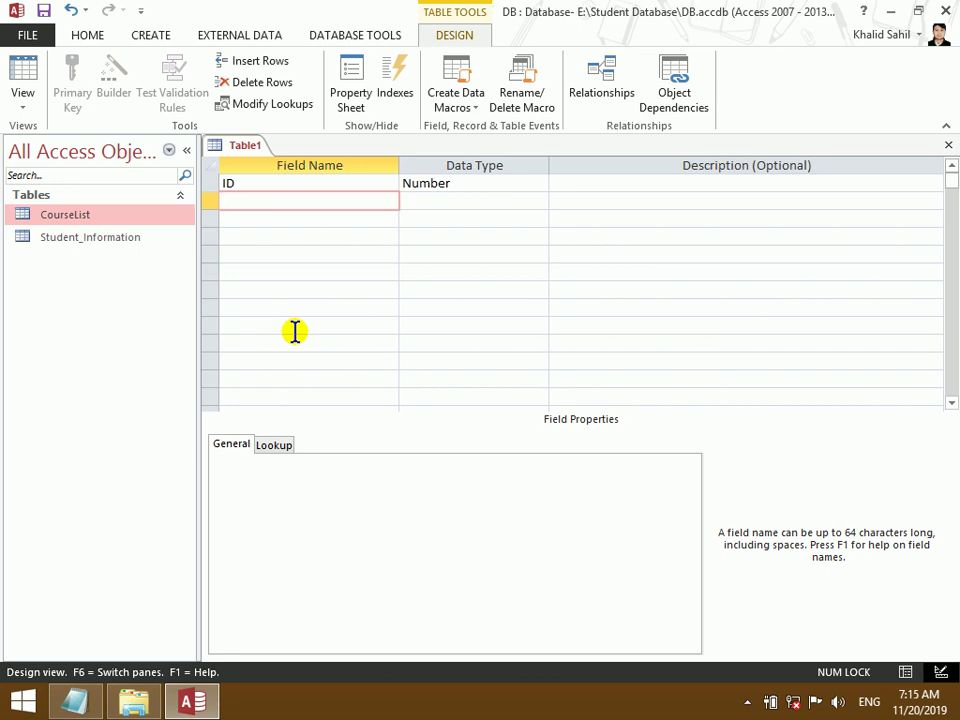
type("Course")
type("Name")
key("Tab")
type("l")
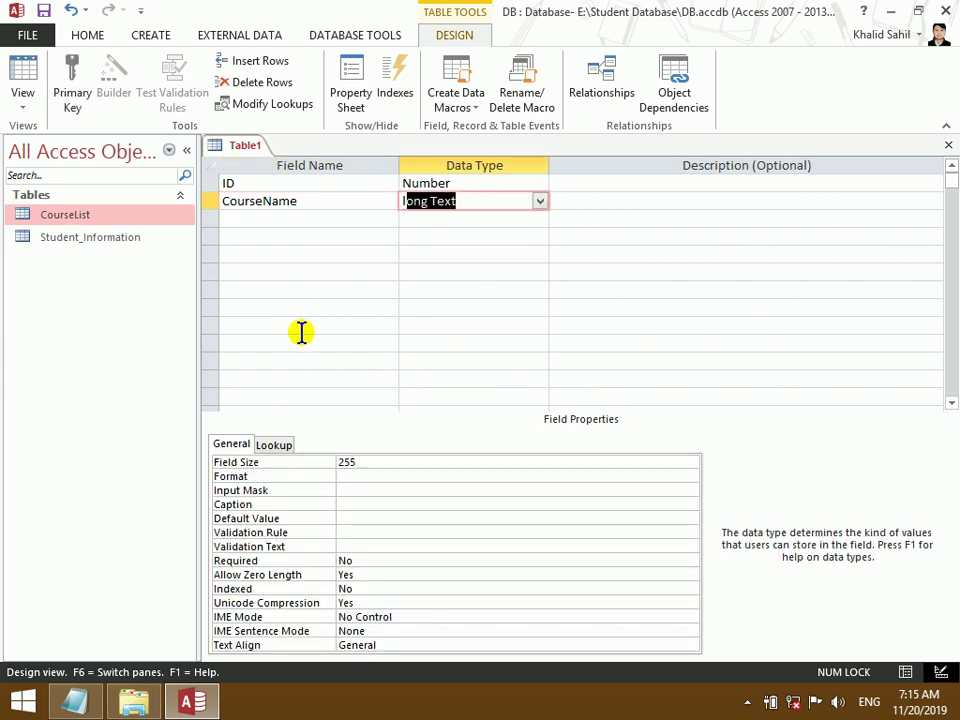
type("ookup Wizard...")
key("Return")
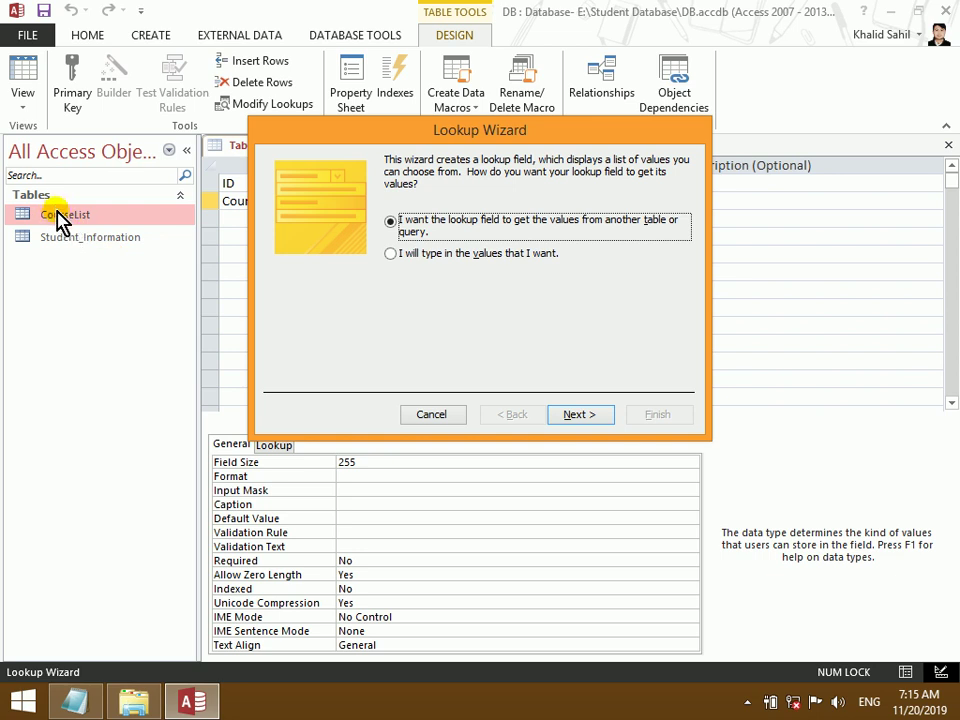
- Point the CourseName lookup at CourseList's CourseName column and finish the wizard
left_click(572, 414)
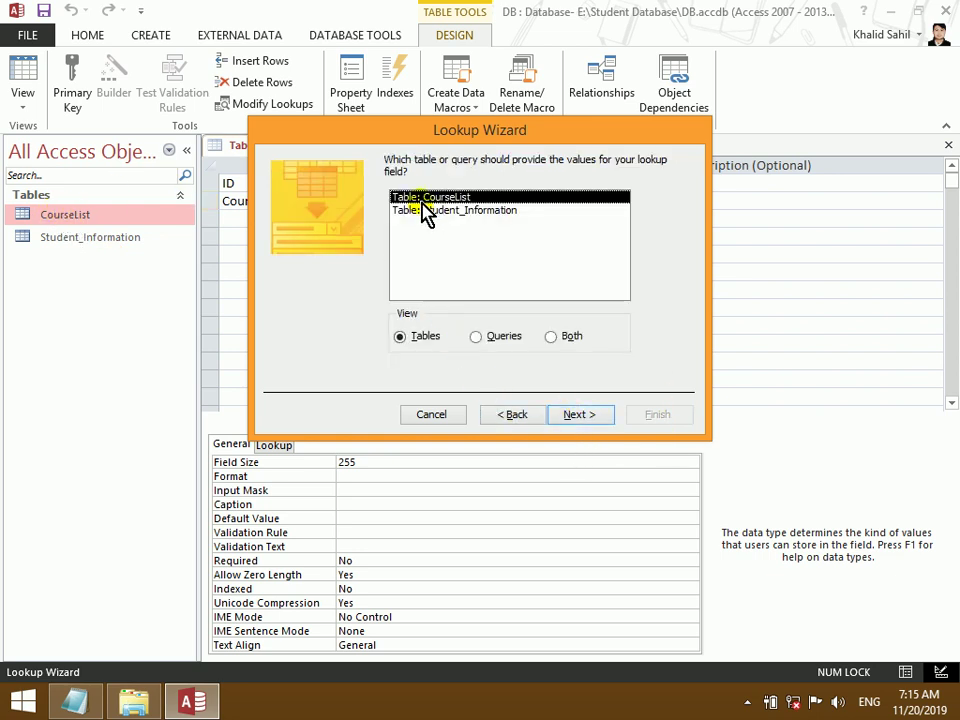
left_click(586, 416)
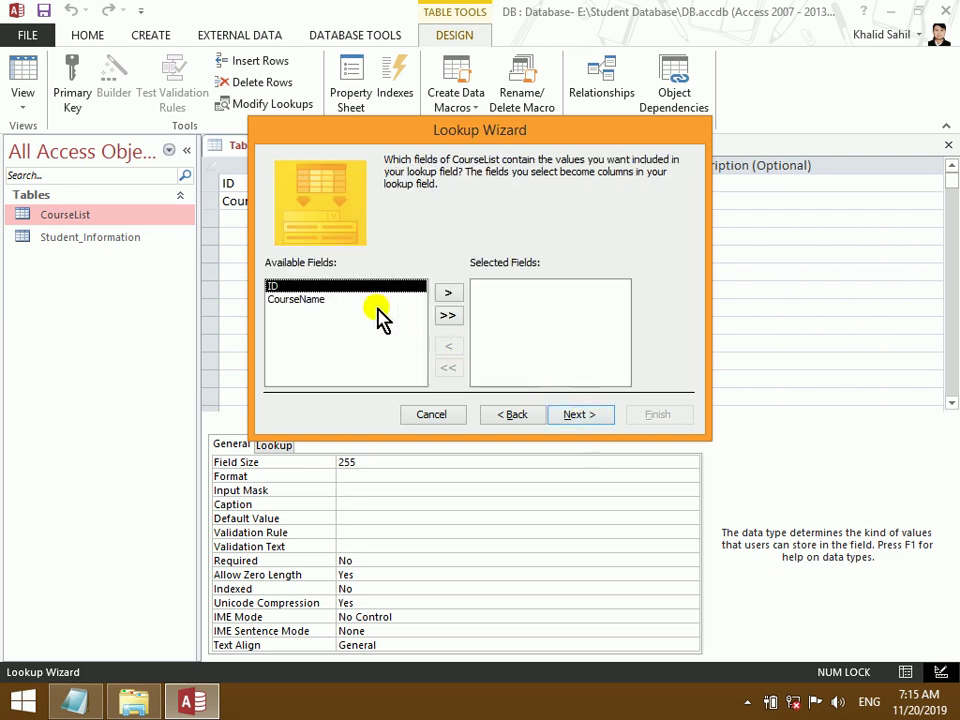
left_click(322, 299)
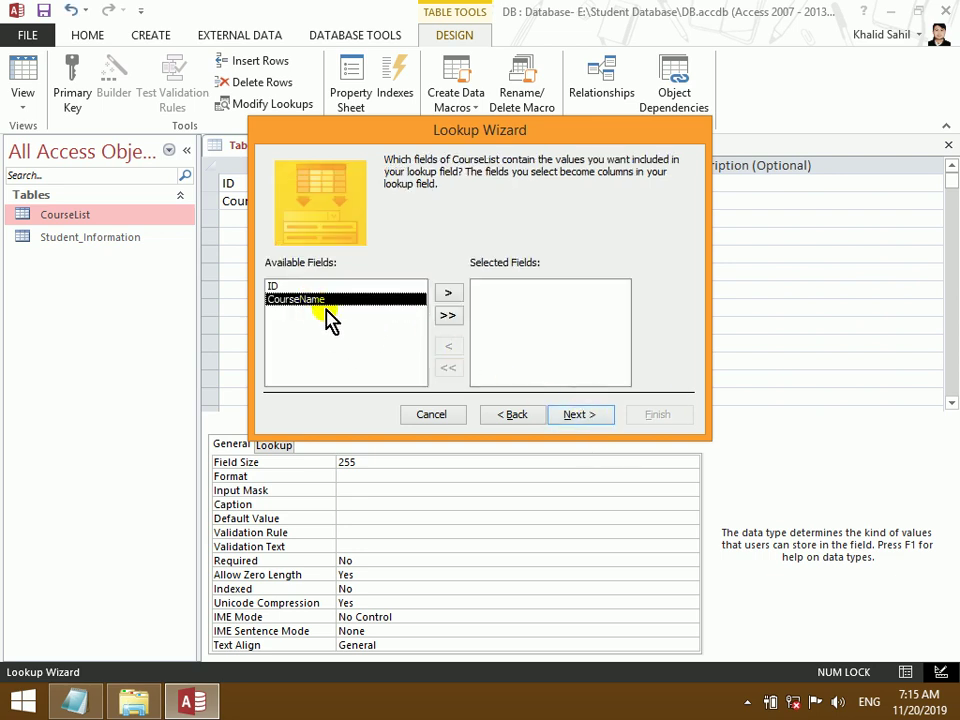
left_click(446, 293)
left_click(577, 414)
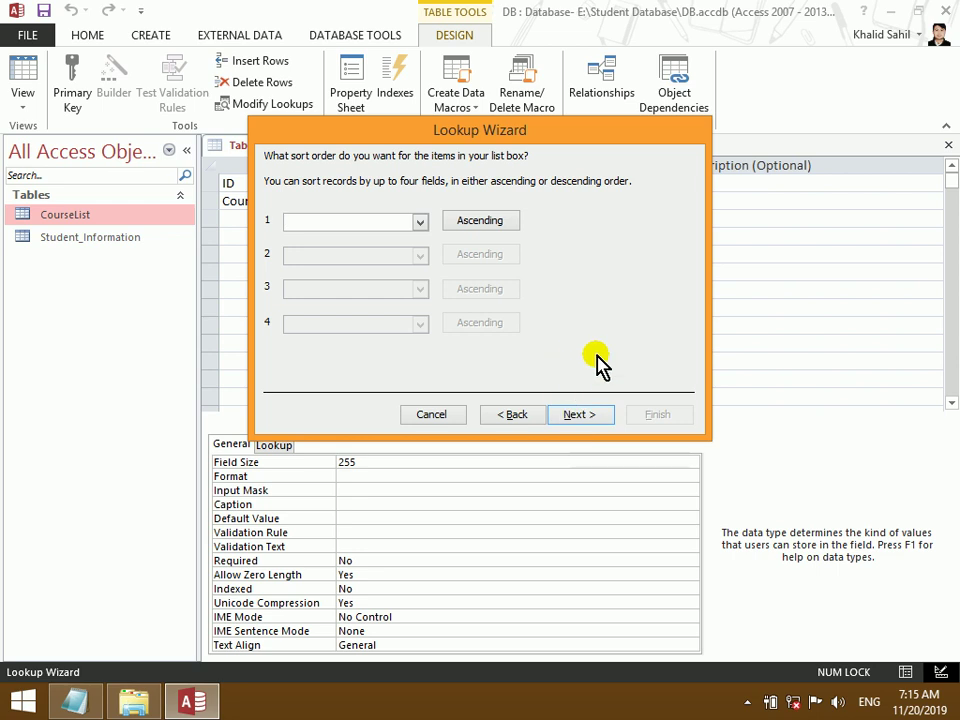
left_click(584, 415)
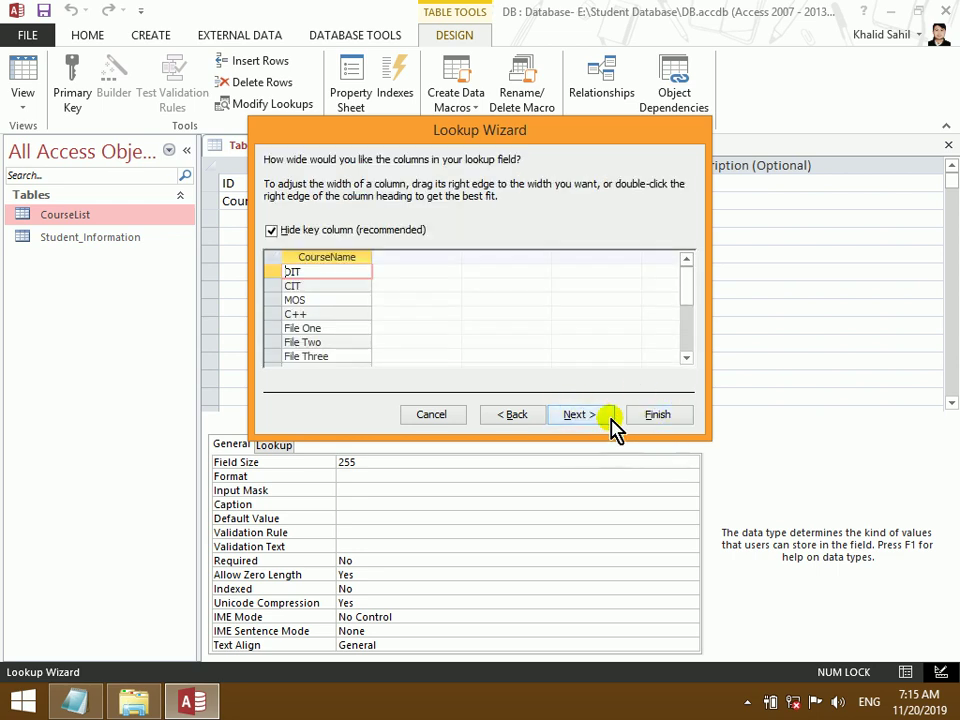
left_click(652, 414)
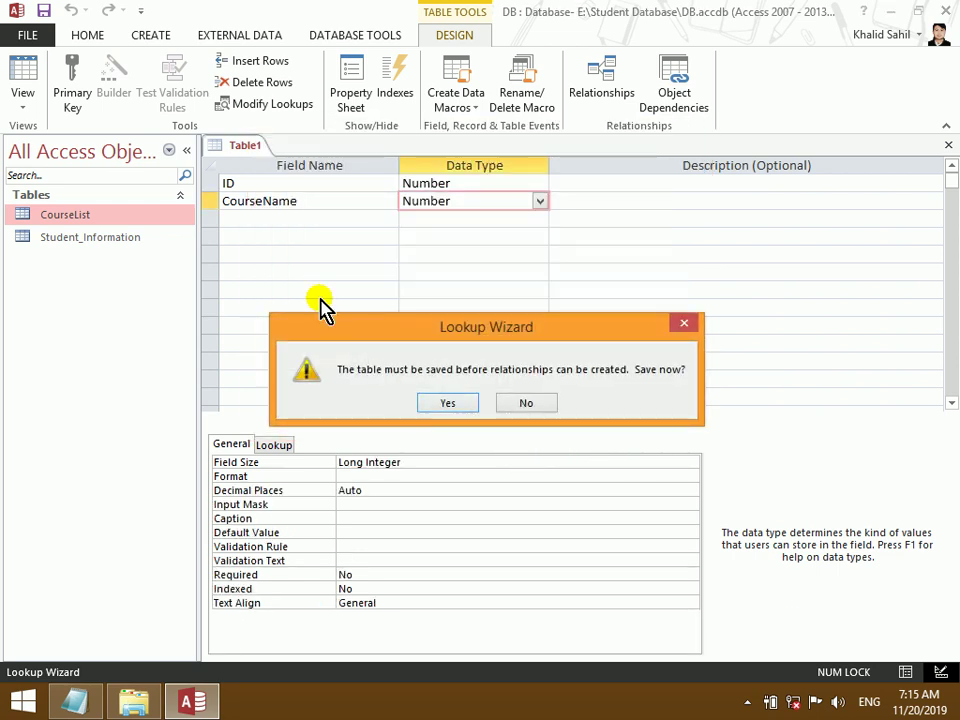
- Save the table as StudentCourseInformation with no primary key, then resume editing its fields
left_click(452, 404)
type("C")
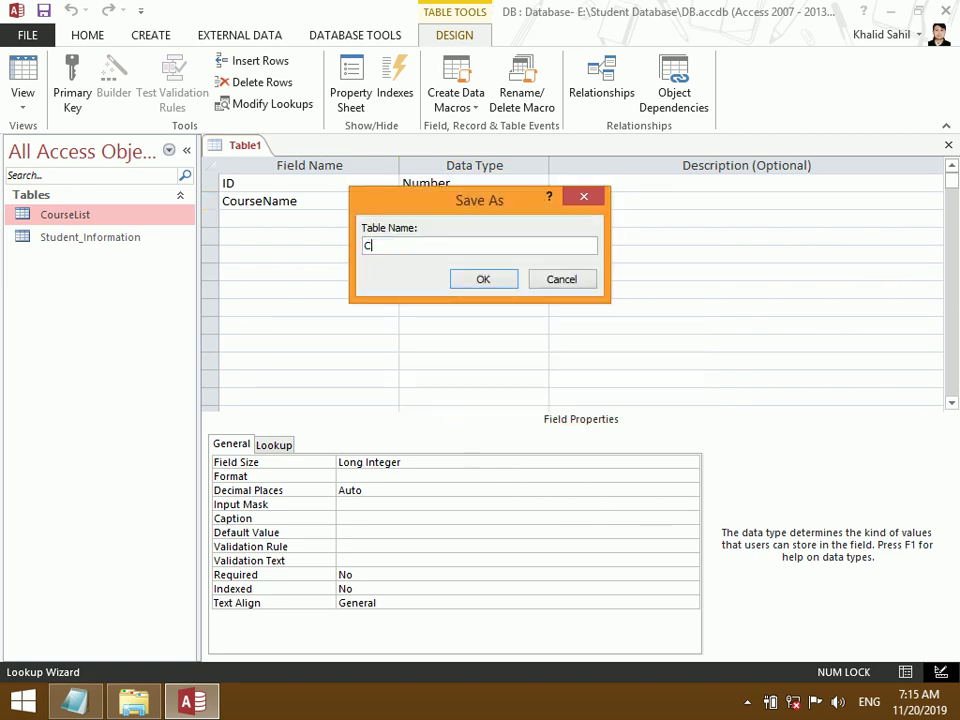
key("BackSpace")
type("S")
type("dent")
type("CourseInformation")
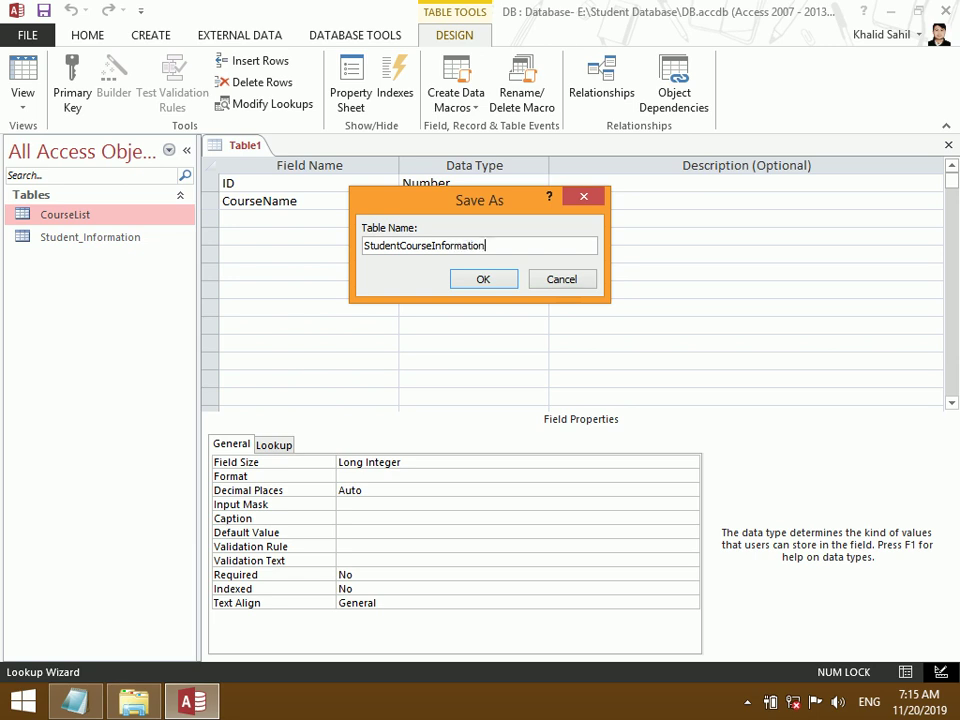
key("Return")
left_click(468, 420)
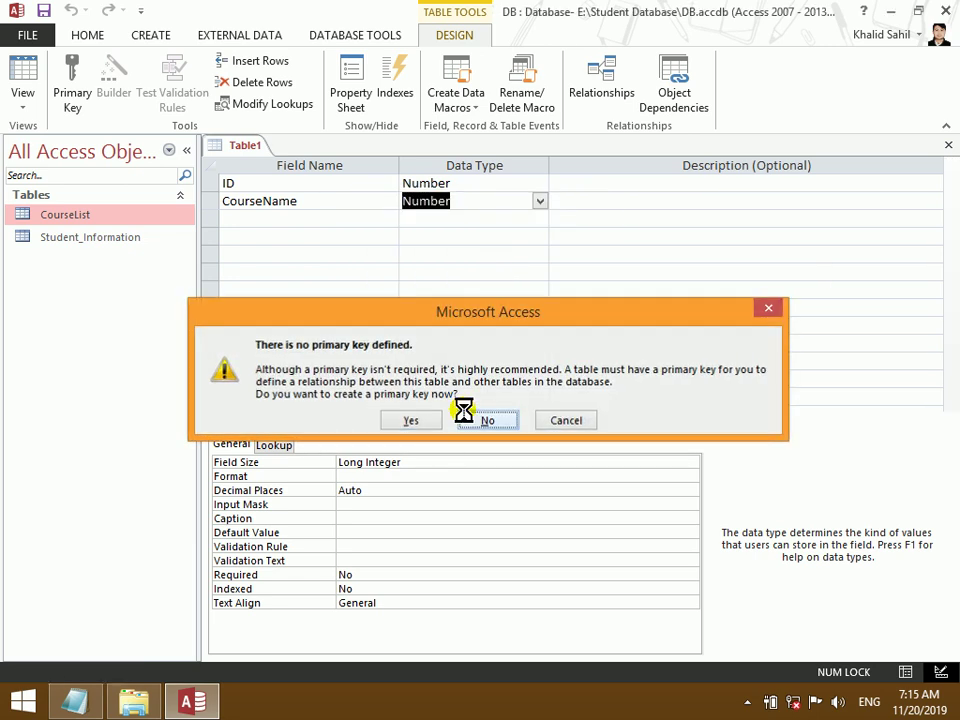
left_click(249, 185)
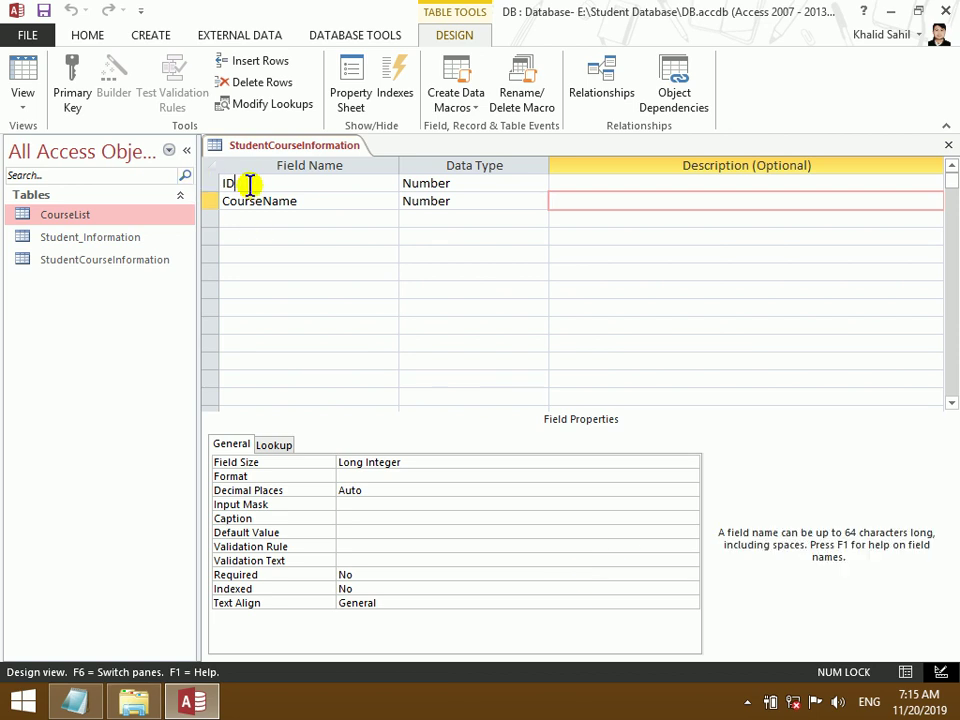
left_click(264, 222)
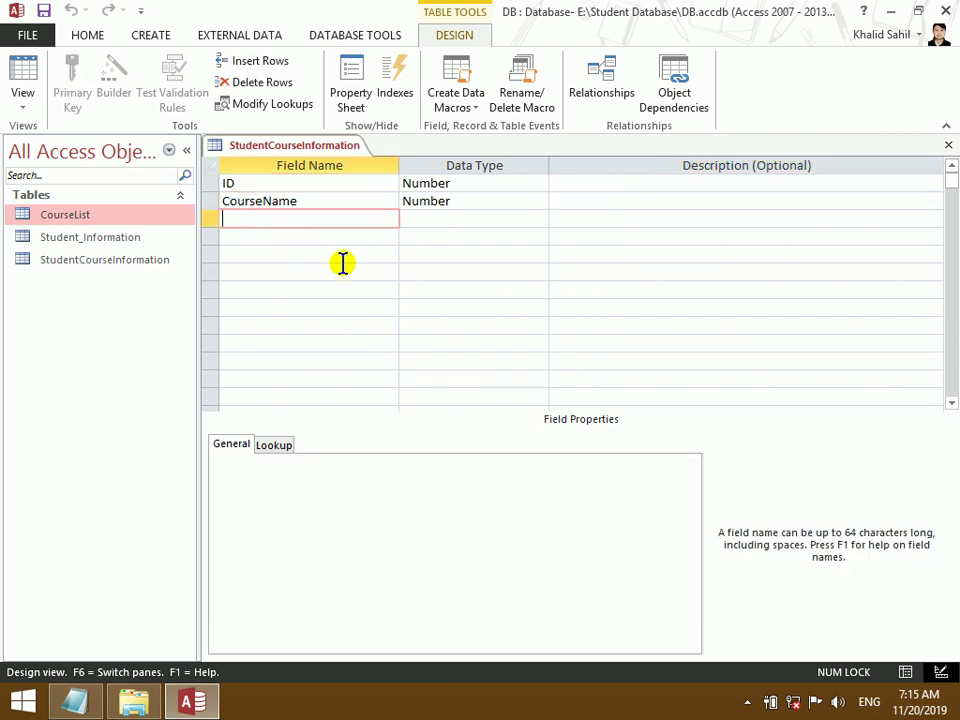
- Add a Fee field with the Number data type
type("Fee")
key("Tab")
type("n")
key("BackSpace")
key("BackSpace")
type("n")
key("Tab")
key("Tab")
type("Discount")
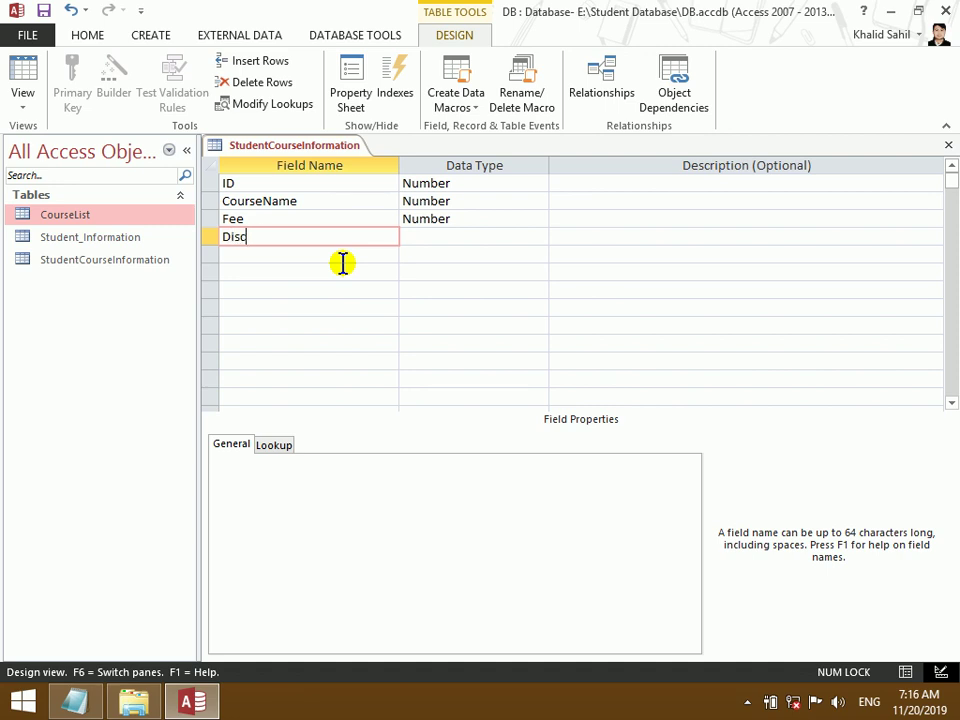
- Add Discount and Paid as Number fields, then start the Total field
key("Tab")
type("n")
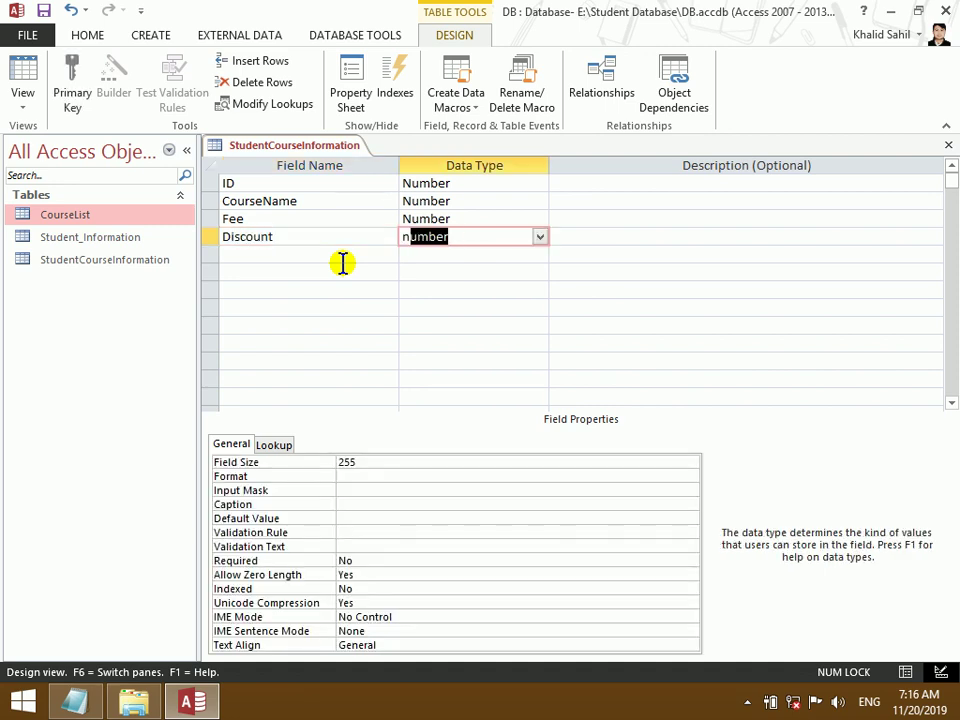
key("Tab")
key("Tab")
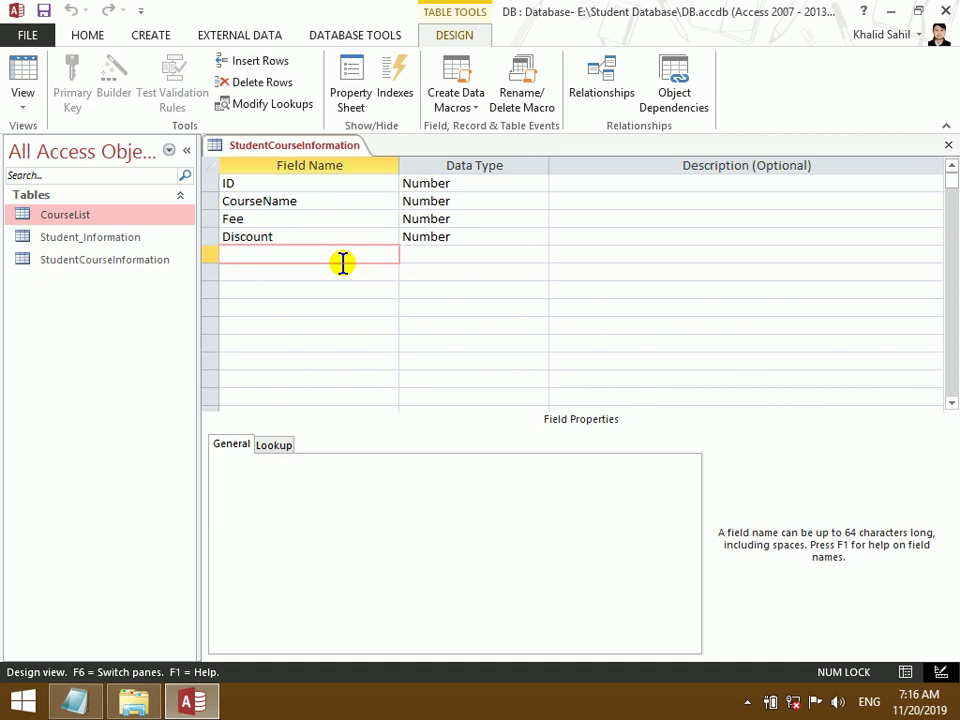
type("Paid")
key("Tab")
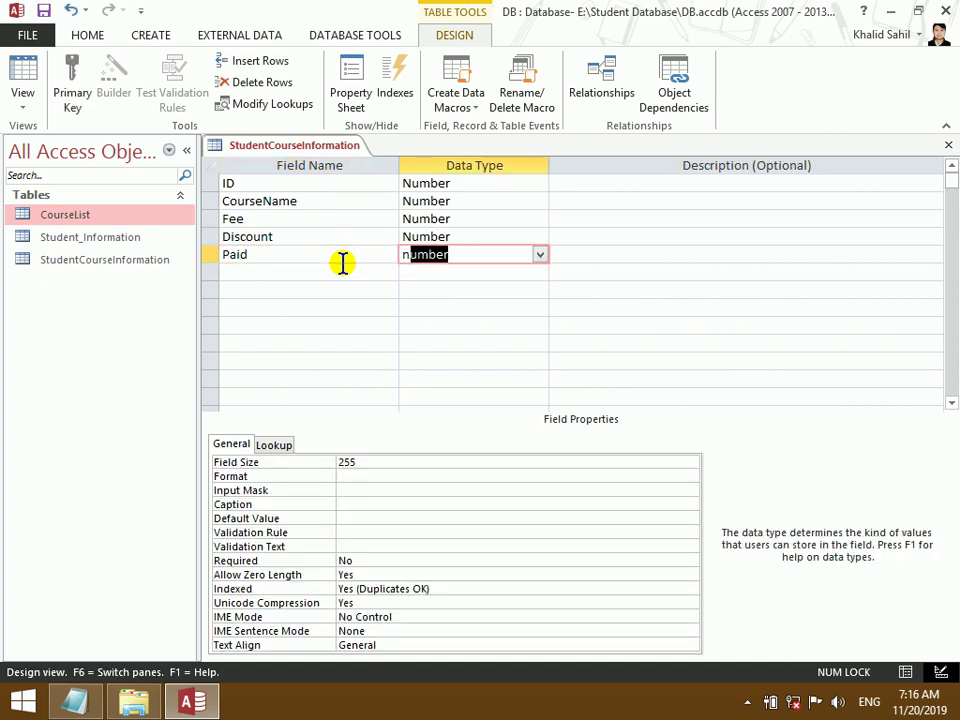
key("Tab")
key("Tab")
type("Total")
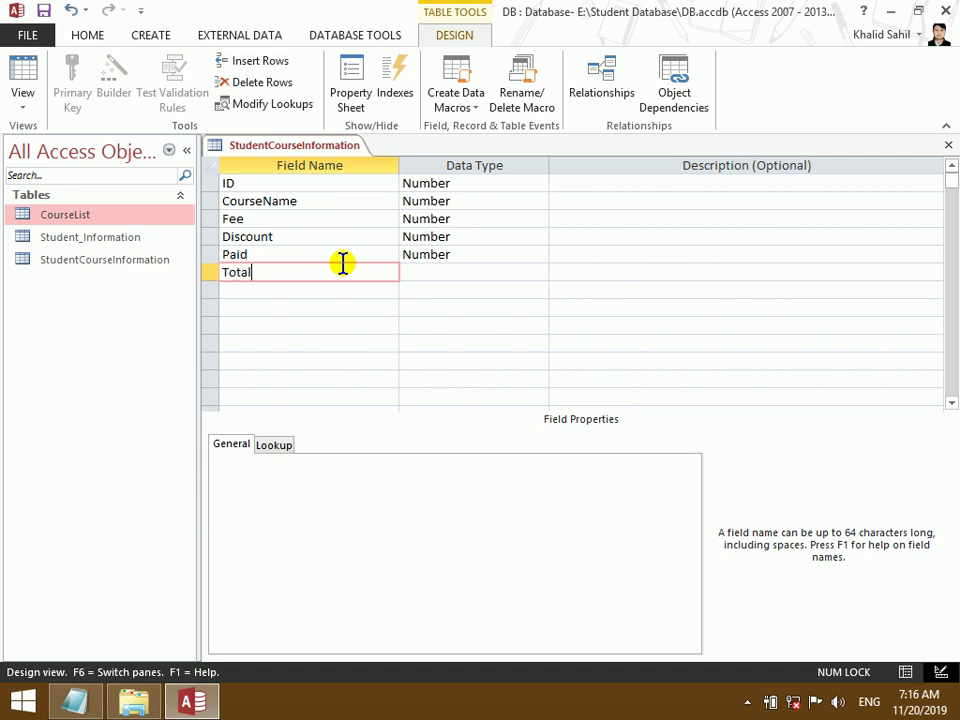
key("Tab")
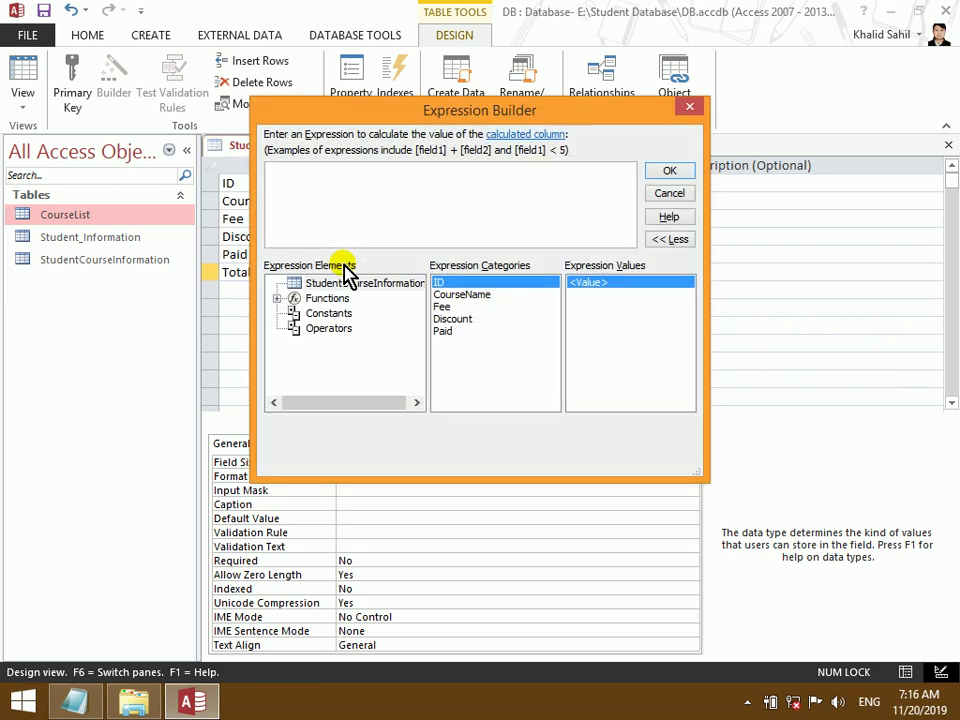
- Give Total the expression [Fee]-[Discount]-[Paid] and re-enter its name as Total
double_click(442, 308)
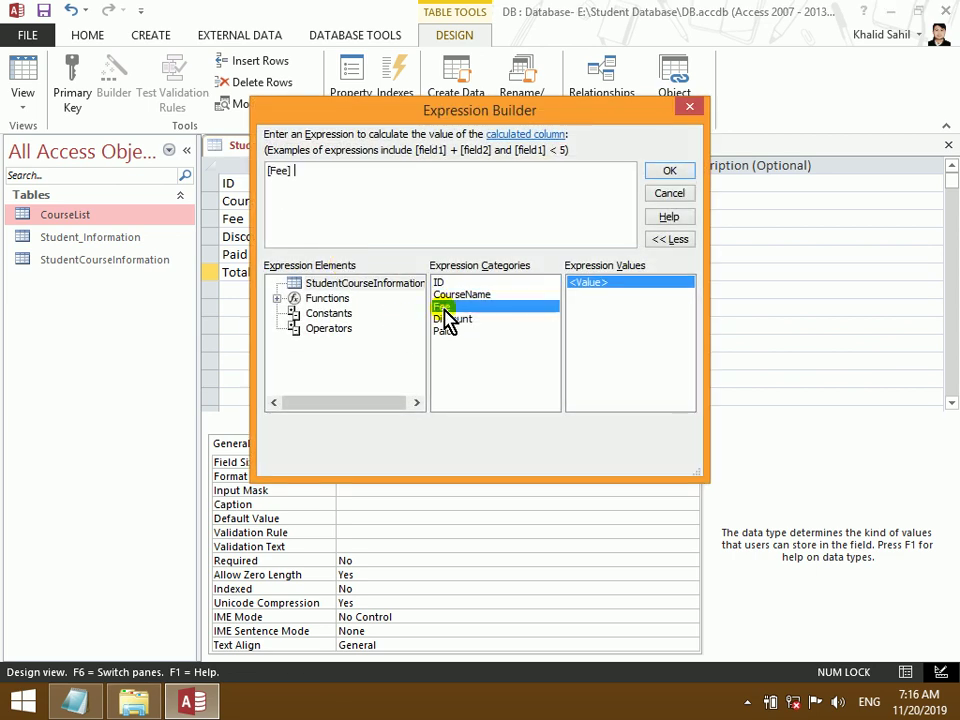
double_click(455, 318)
type("- [Discount")
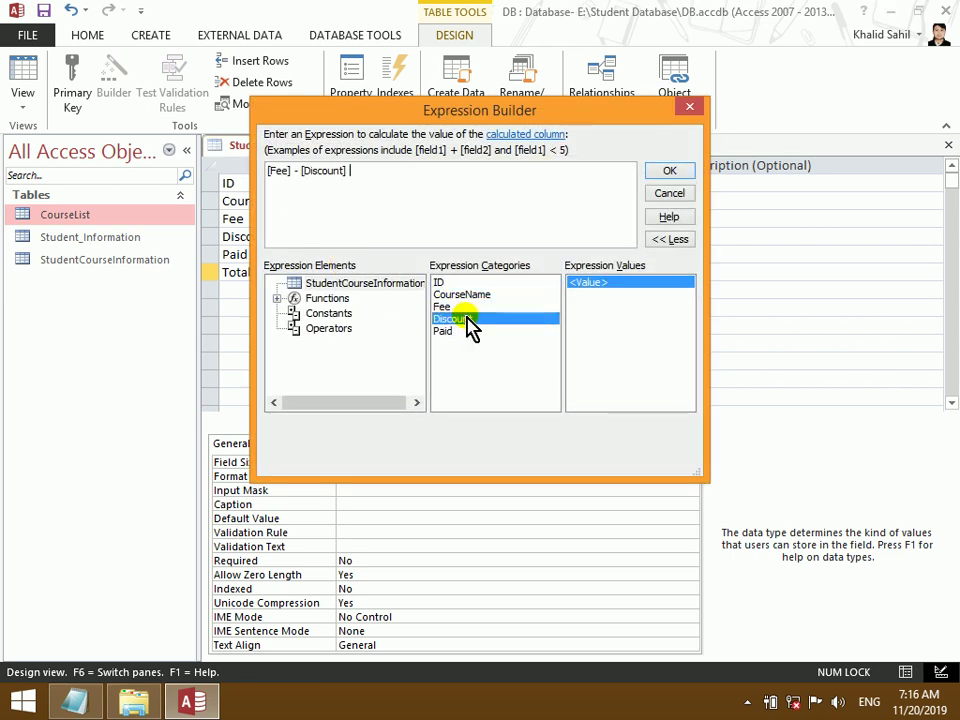
double_click(450, 330)
left_click(668, 172)
left_click(328, 274)
key("BackSpace")
key("BackSpace")
key("BackSpace")
type("Total")
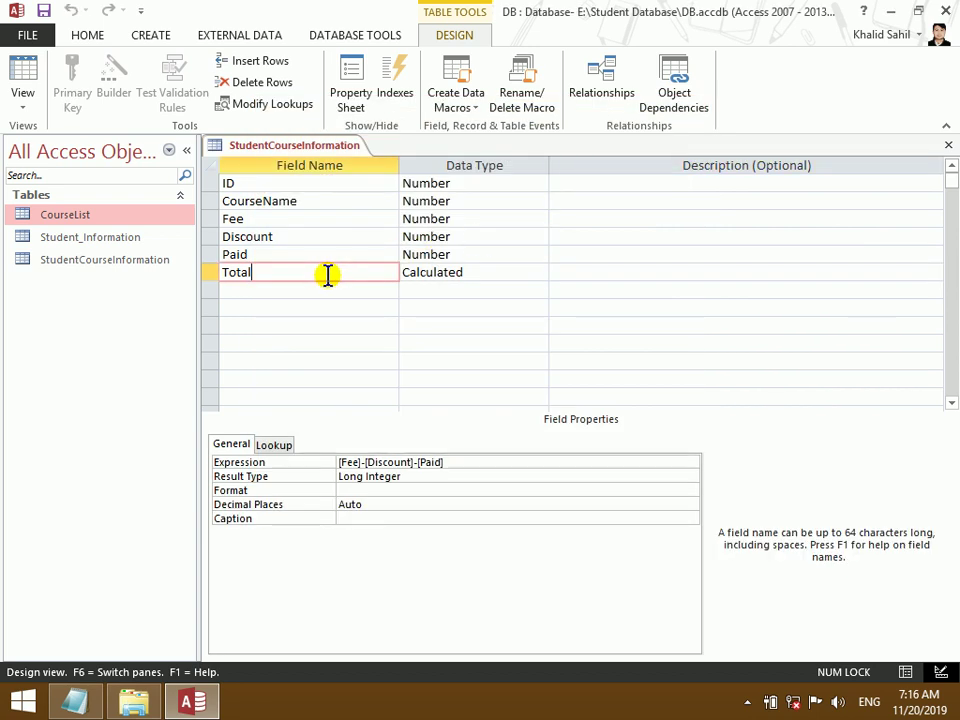
- Caption the CourseName field 'Course Name' and close the table design
left_click(318, 202)
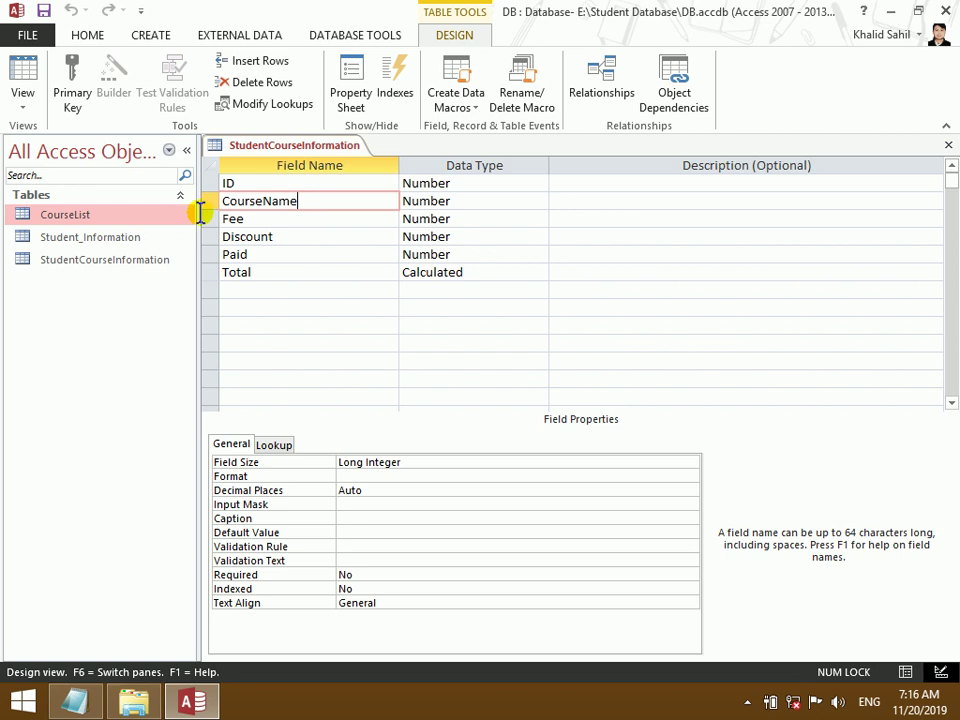
left_click(212, 197)
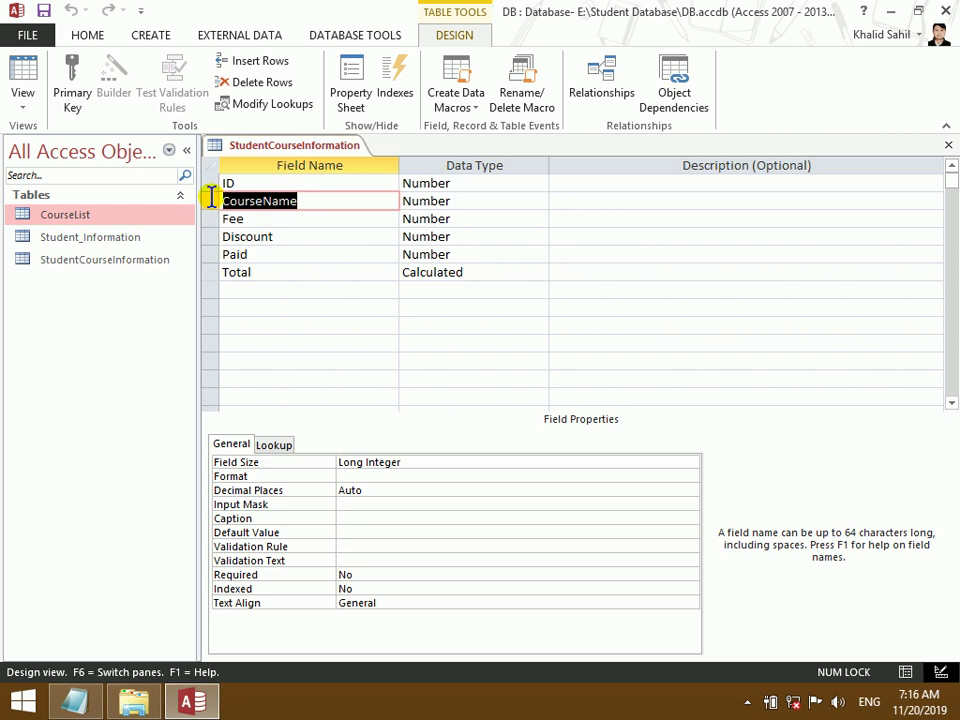
left_click(357, 519)
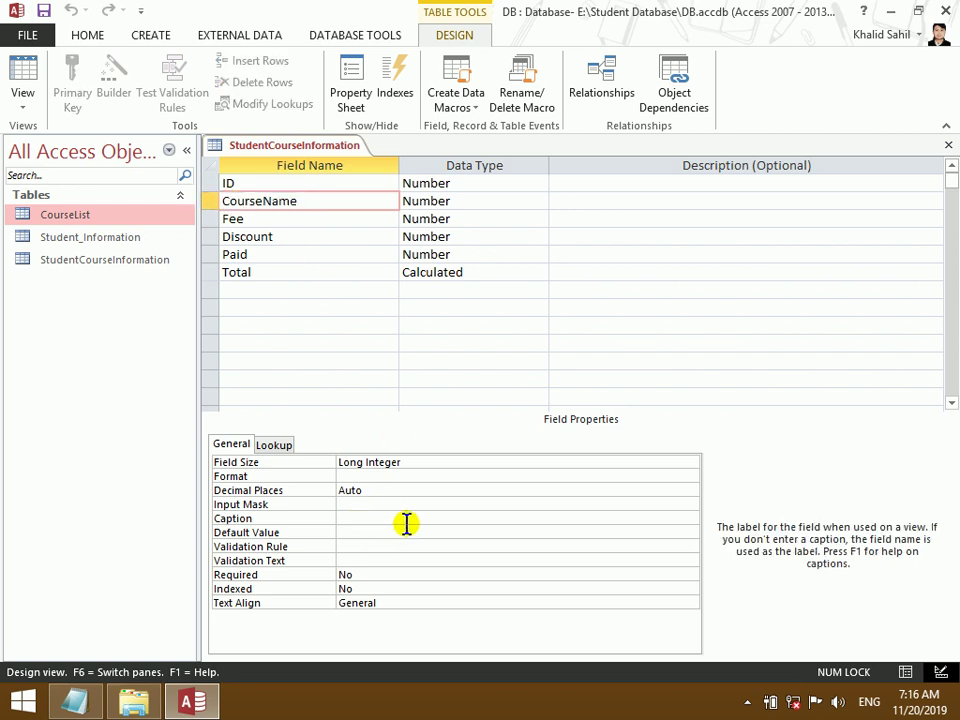
type("CourseName")
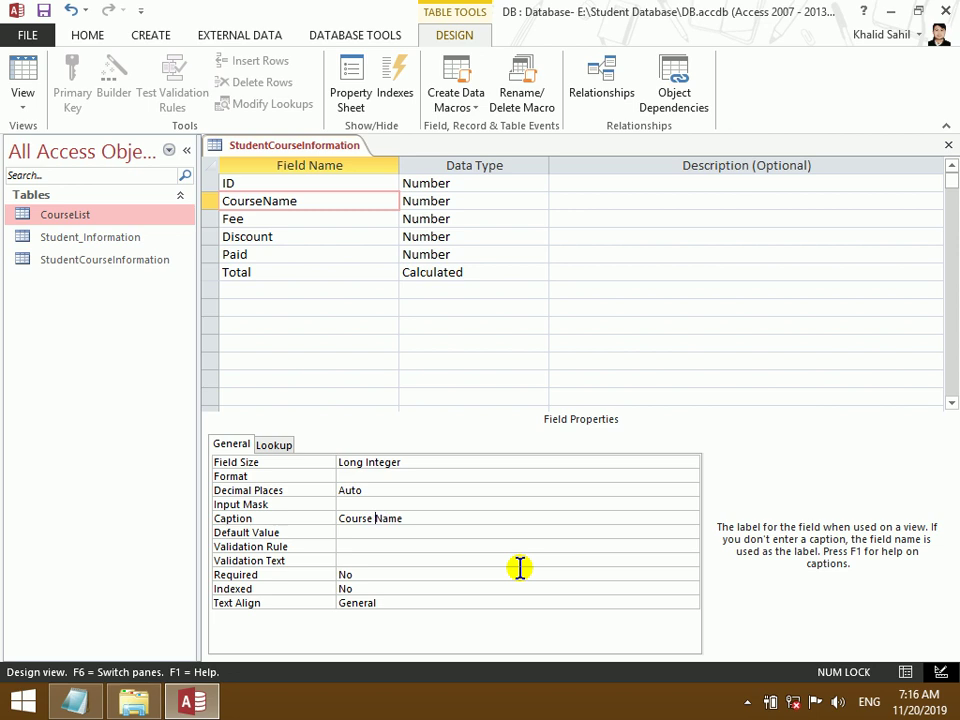
left_click(946, 146)
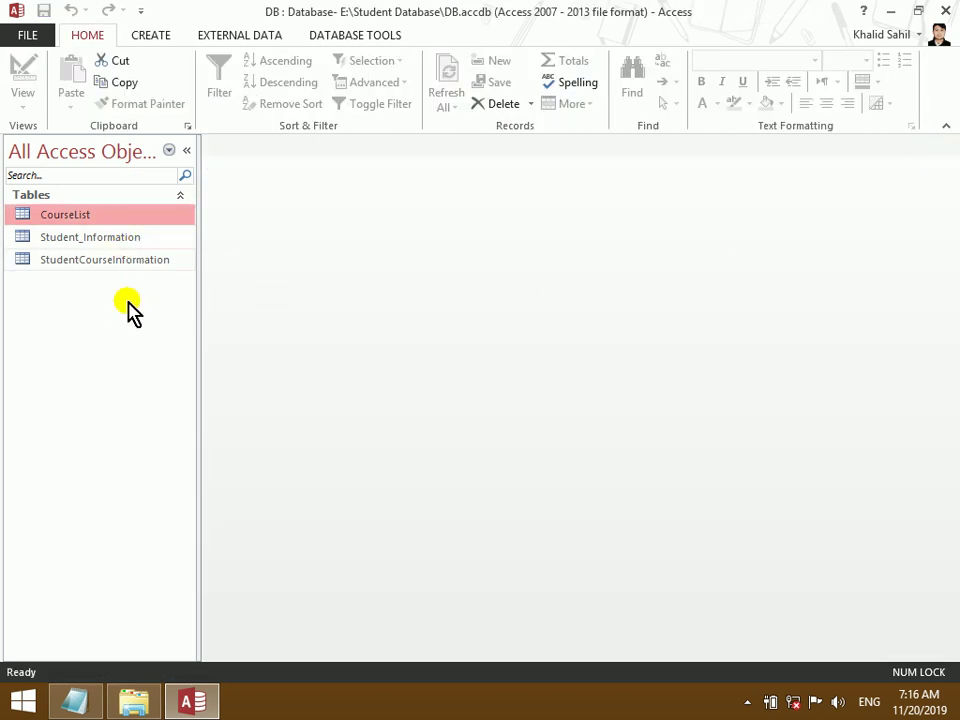
- In the Notepad notes, insert '5. Paid' after Discount and renumber Total to 6
left_click(98, 707)
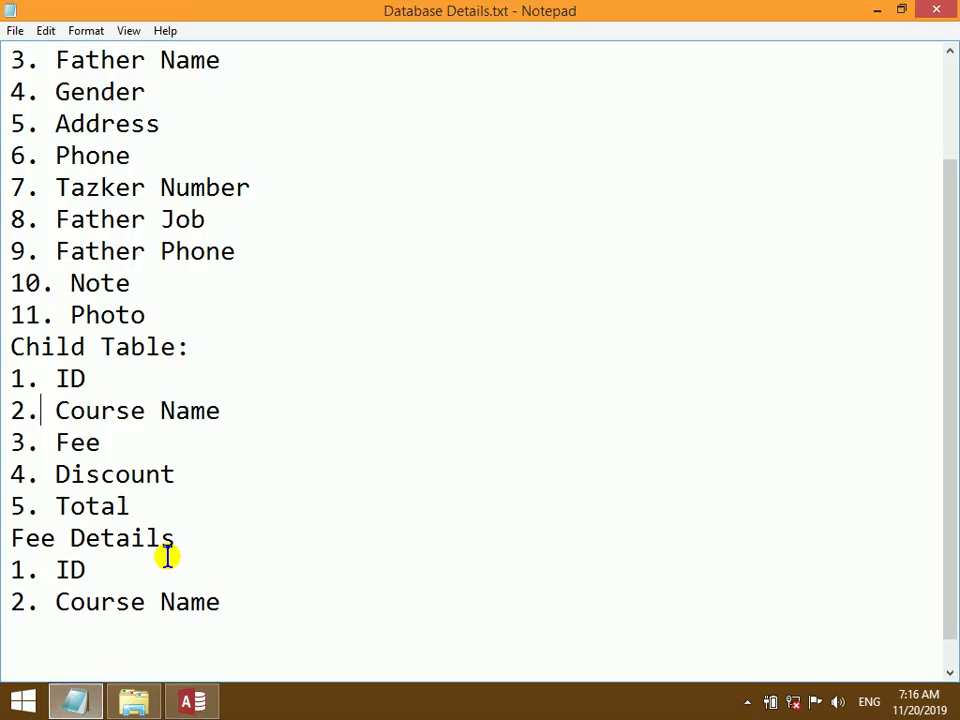
left_click(182, 470)
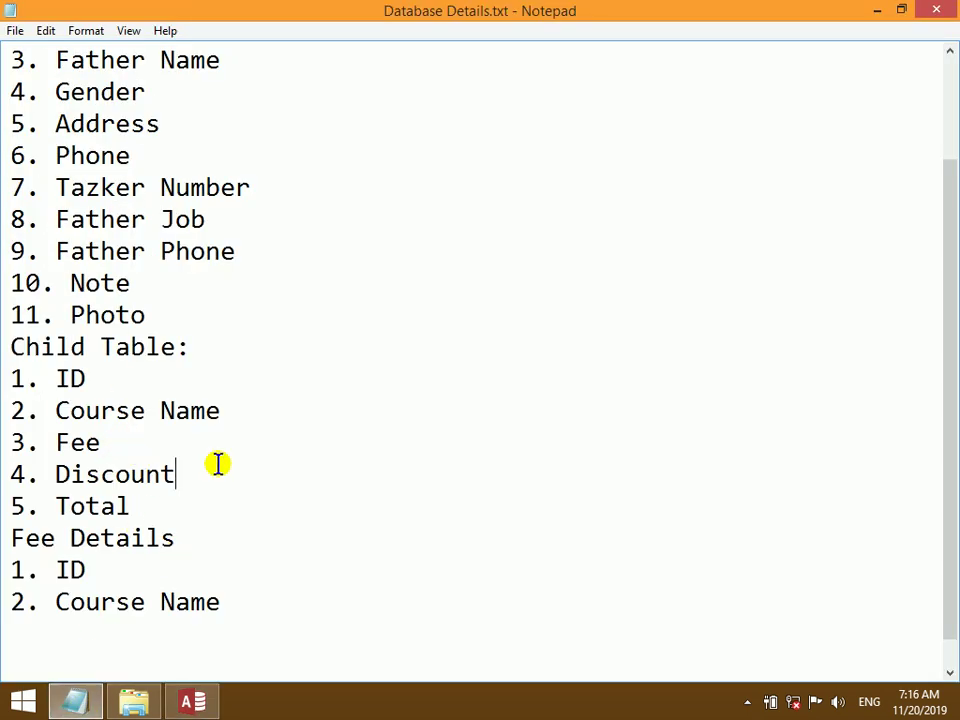
key("Return")
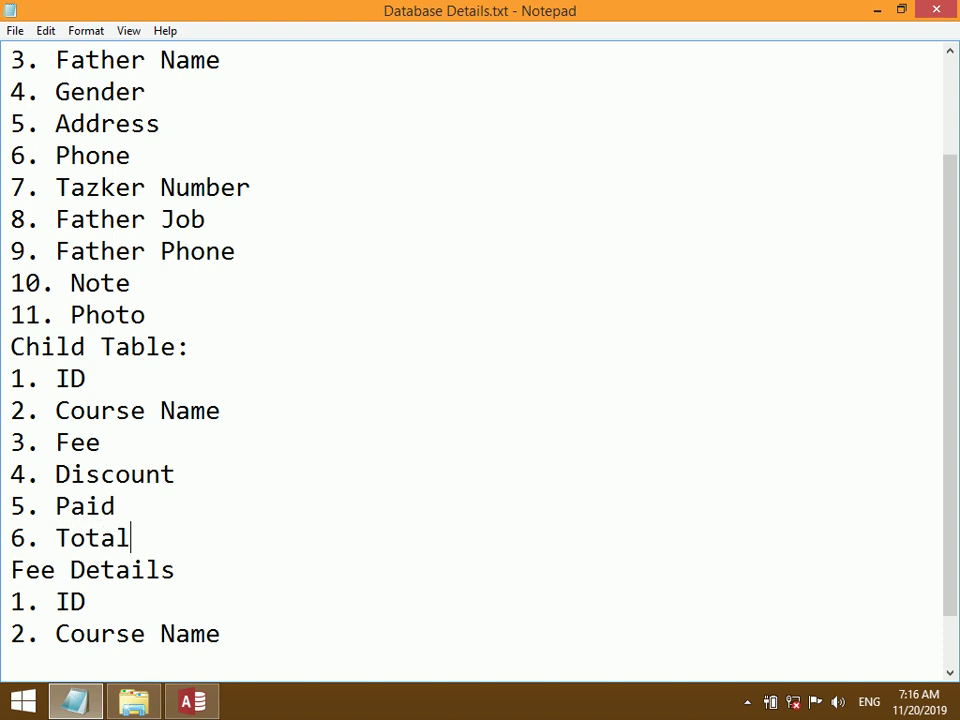
left_click(186, 702)
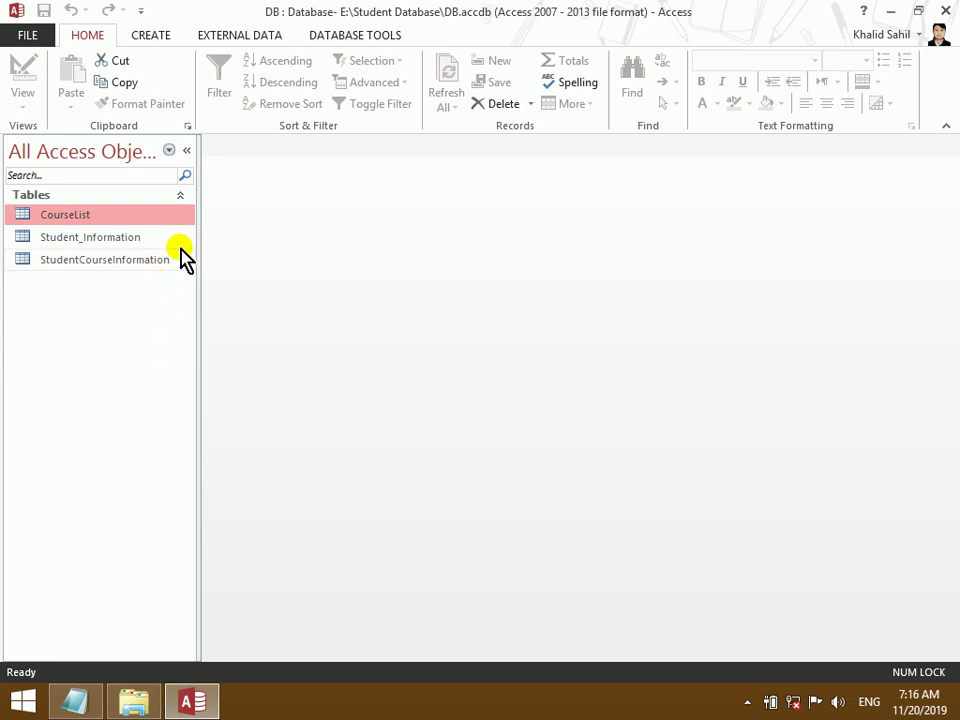
- Open the Relationships window and arrange CourseList and StudentCourseInformation apart
left_click(330, 38)
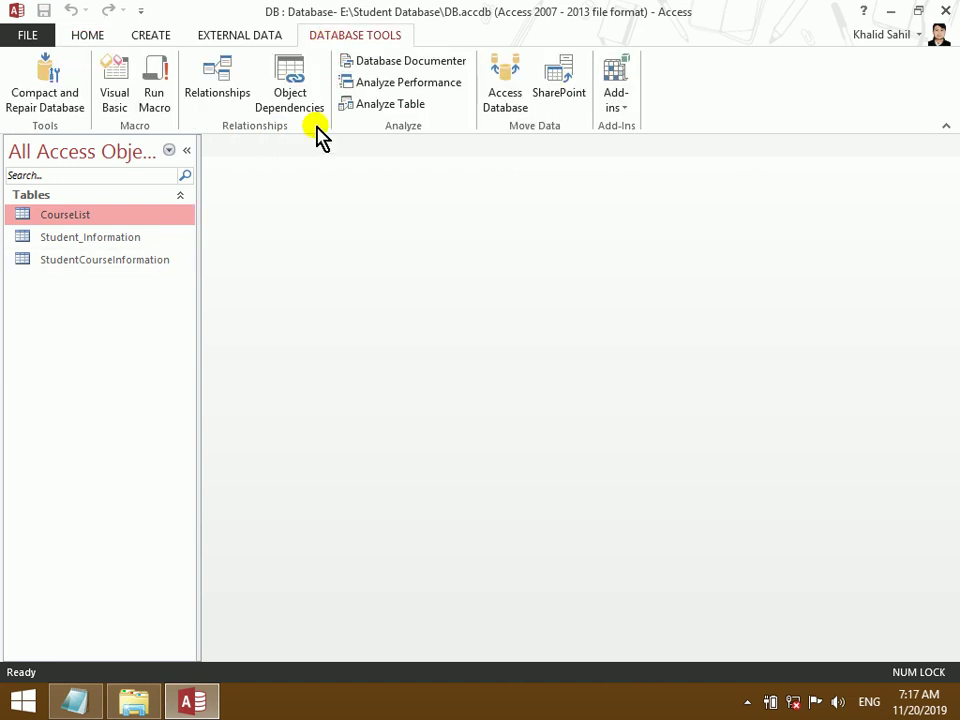
left_click(216, 92)
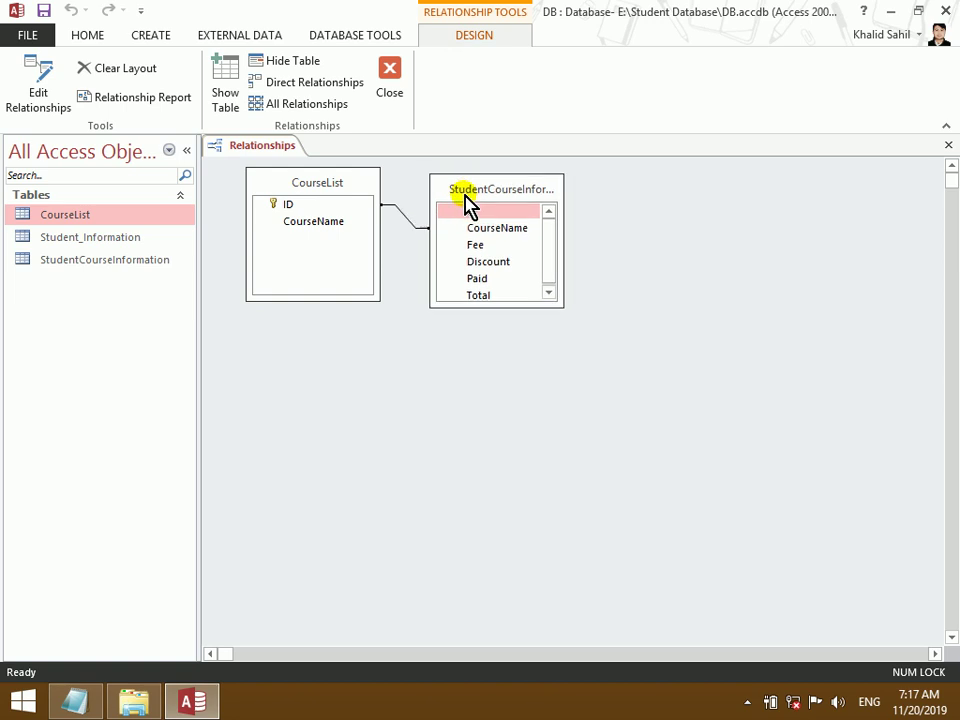
left_click_drag(463, 190, 567, 302)
left_click_drag(619, 413, 619, 446)
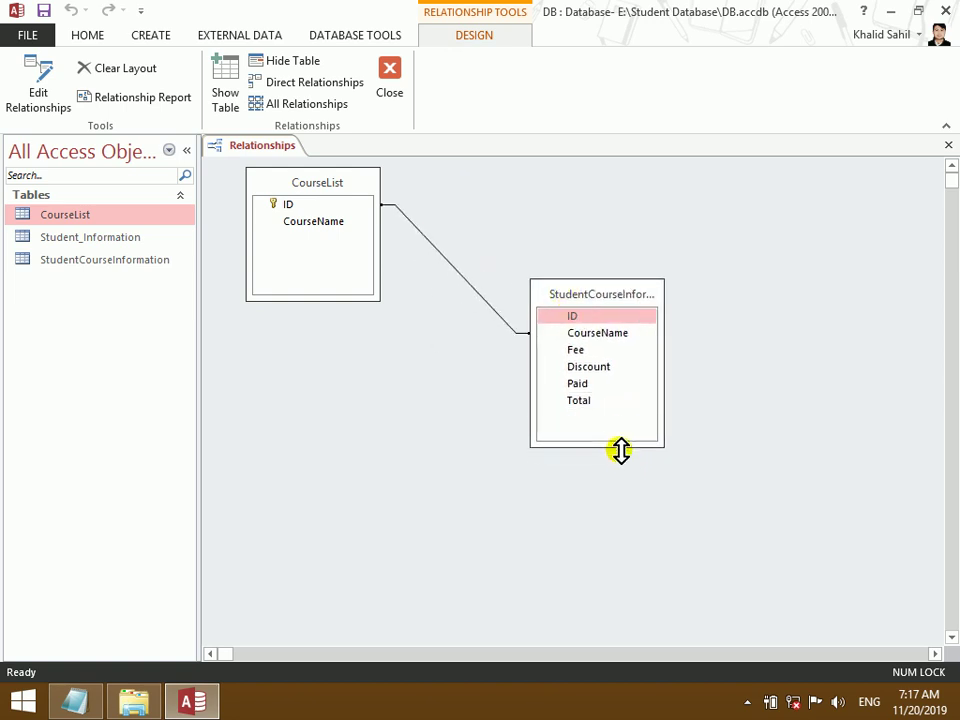
mouse_move(578, 292)
left_mouse_down()
mouse_move(292, 277)
mouse_move(268, 264)
left_mouse_up()
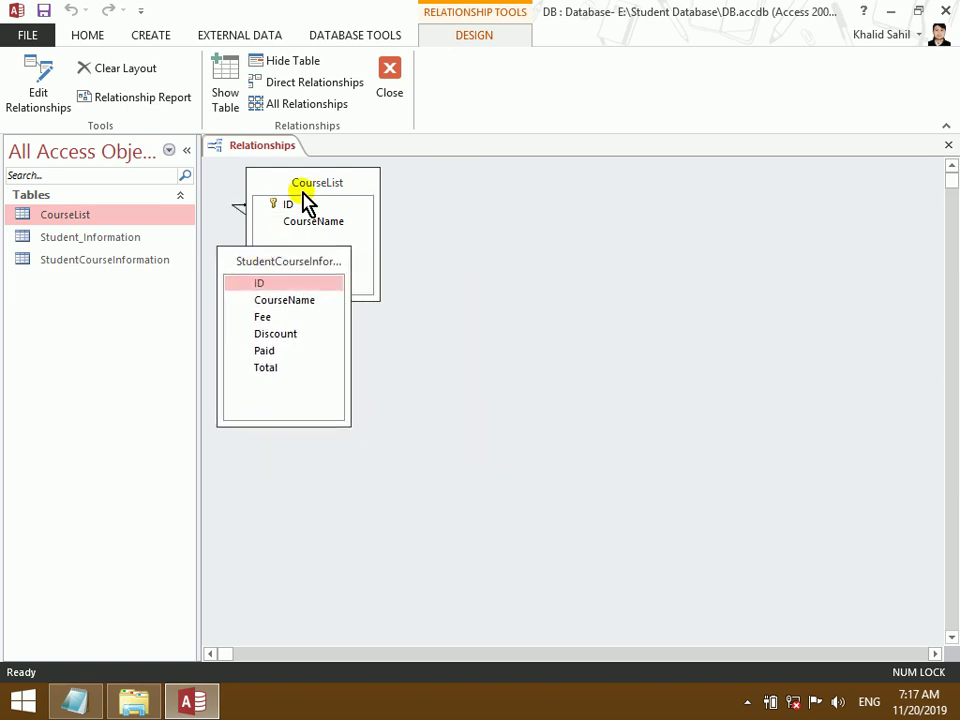
left_click_drag(302, 181, 482, 272)
left_click_drag(325, 268, 330, 215)
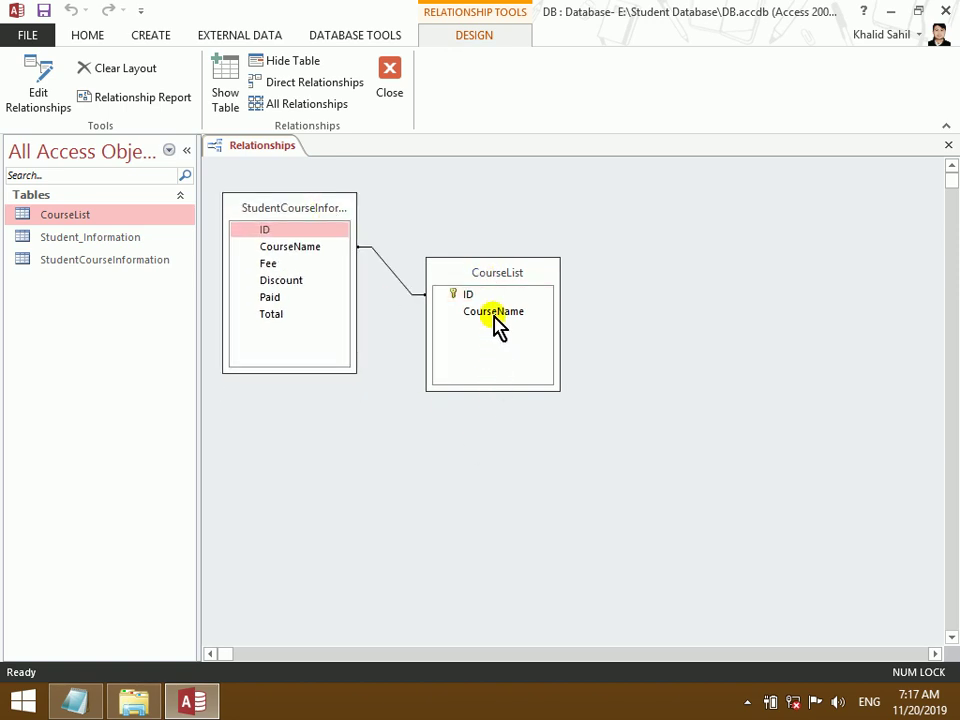
mouse_move(486, 279)
left_mouse_down()
mouse_move(930, 312)
mouse_move(815, 320)
left_mouse_up()
left_click_drag(345, 221, 619, 293)
- Add Student_Information to the diagram and enlarge the table boxes to show all fields
left_click(229, 86)
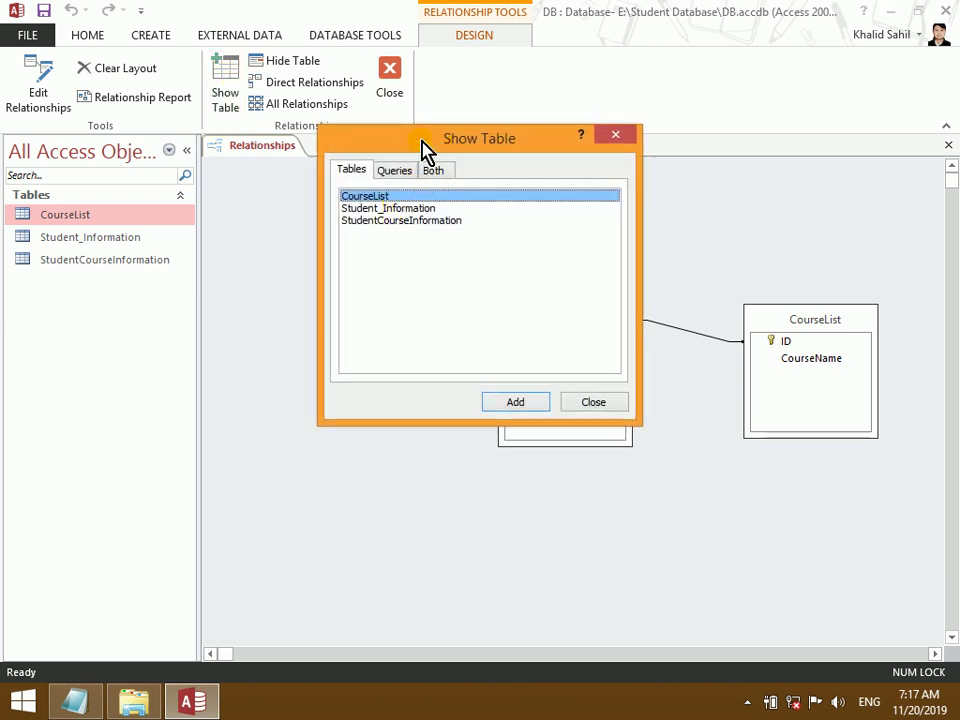
left_click_drag(424, 150, 386, 348)
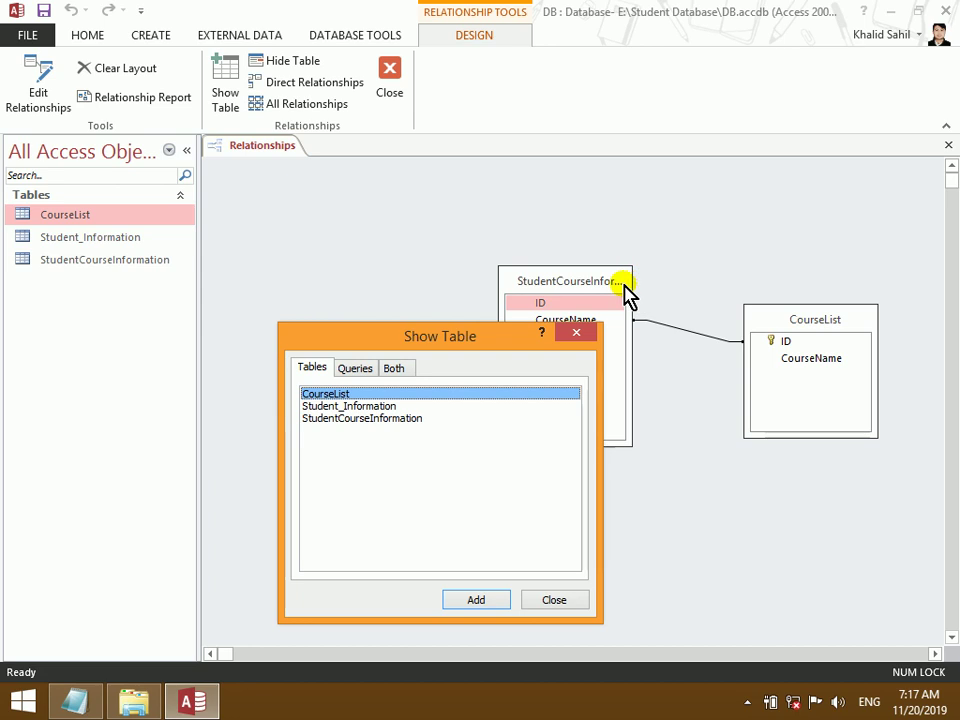
left_click(340, 406)
left_click(478, 603)
left_click(553, 600)
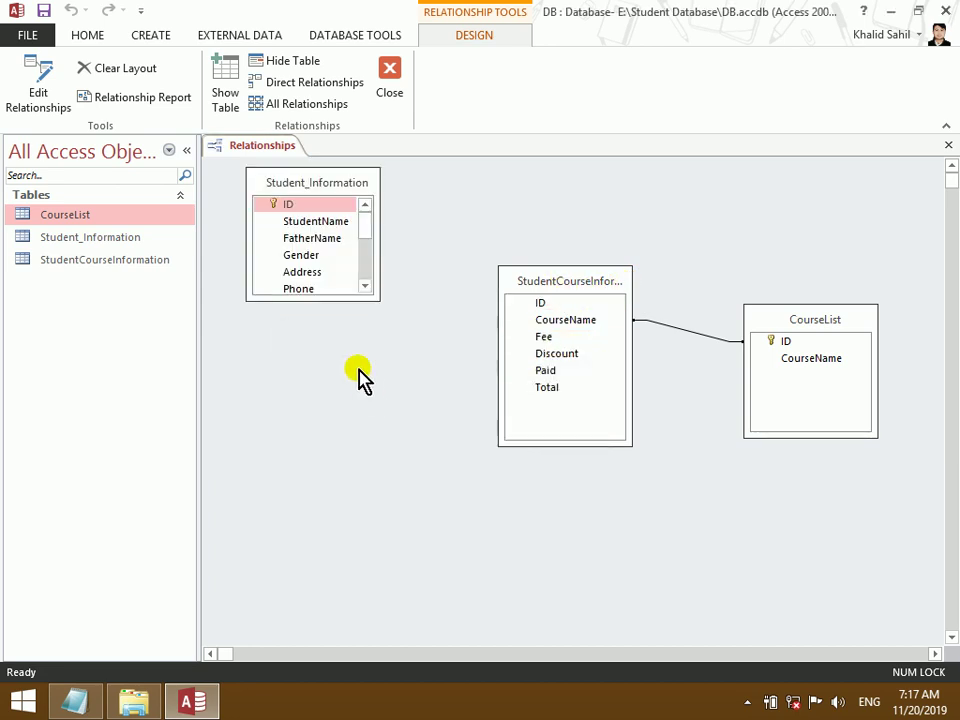
left_click_drag(336, 299, 380, 468)
left_click_drag(378, 422, 412, 431)
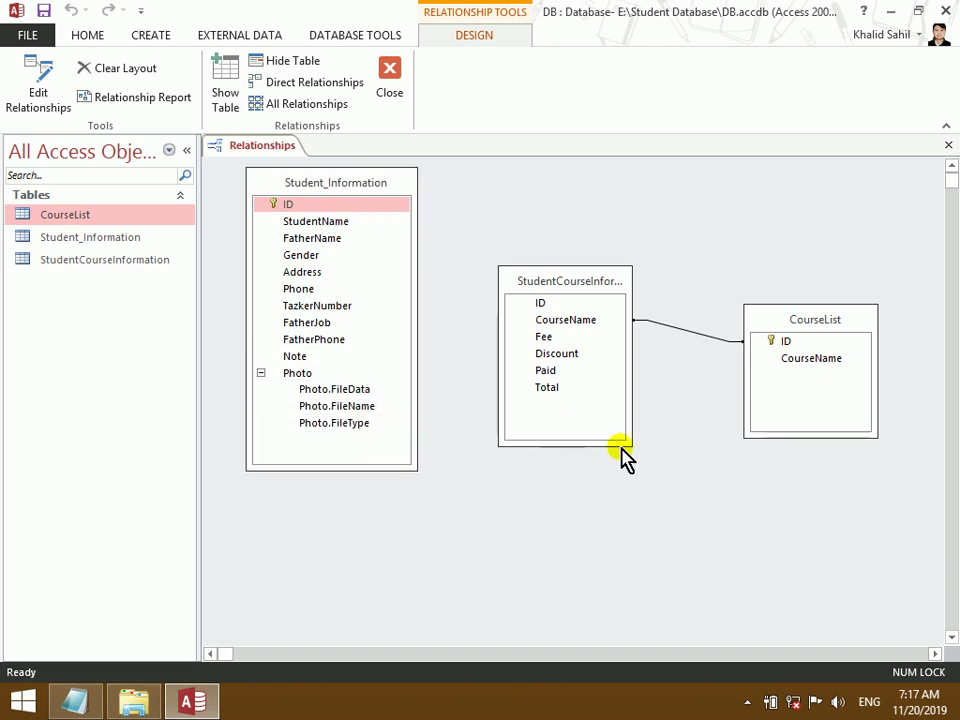
left_click_drag(623, 443, 683, 484)
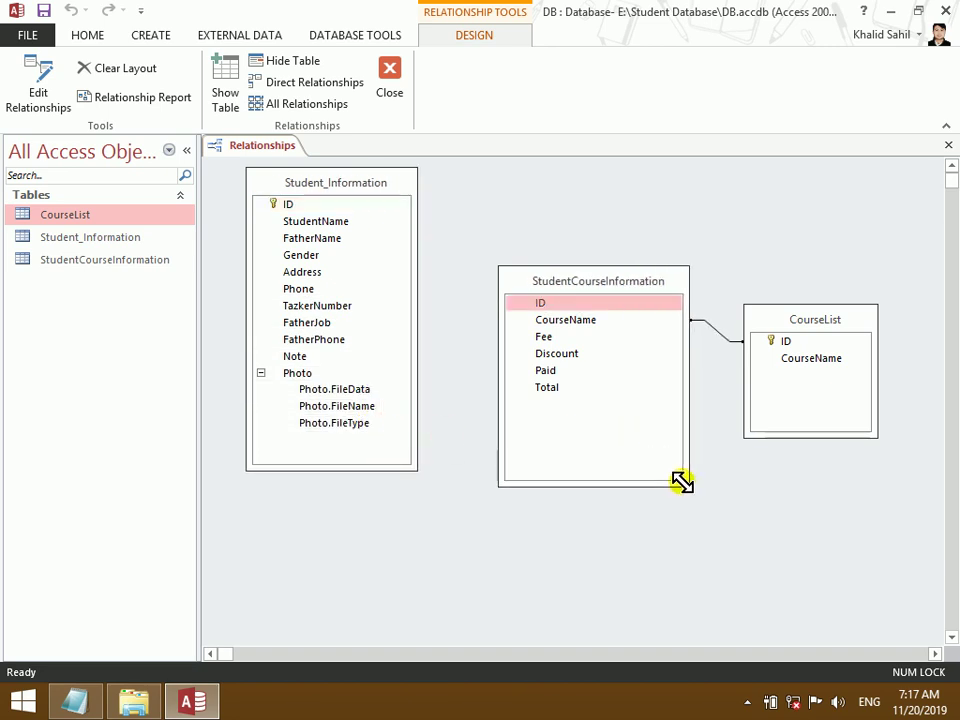
- Link Student_Information ID one-to-many to StudentCourseInformation ID with cascading integrity, and save the layout
mouse_move(320, 186)
left_mouse_down()
mouse_move(302, 183)
mouse_move(300, 203)
mouse_move(540, 310)
left_mouse_up()
left_click(395, 288)
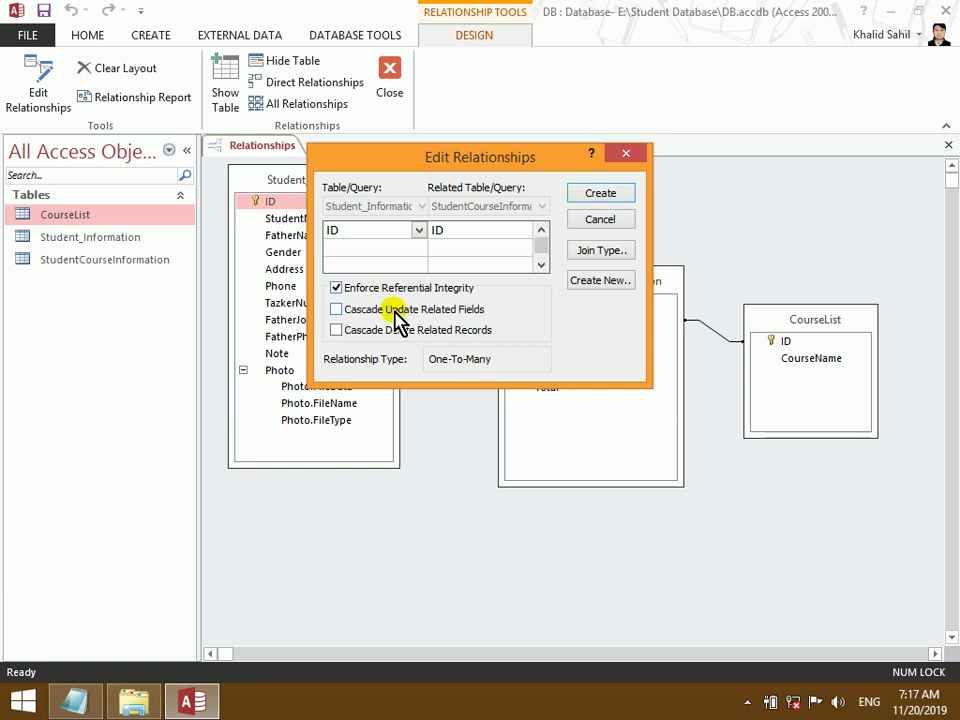
left_click(395, 335)
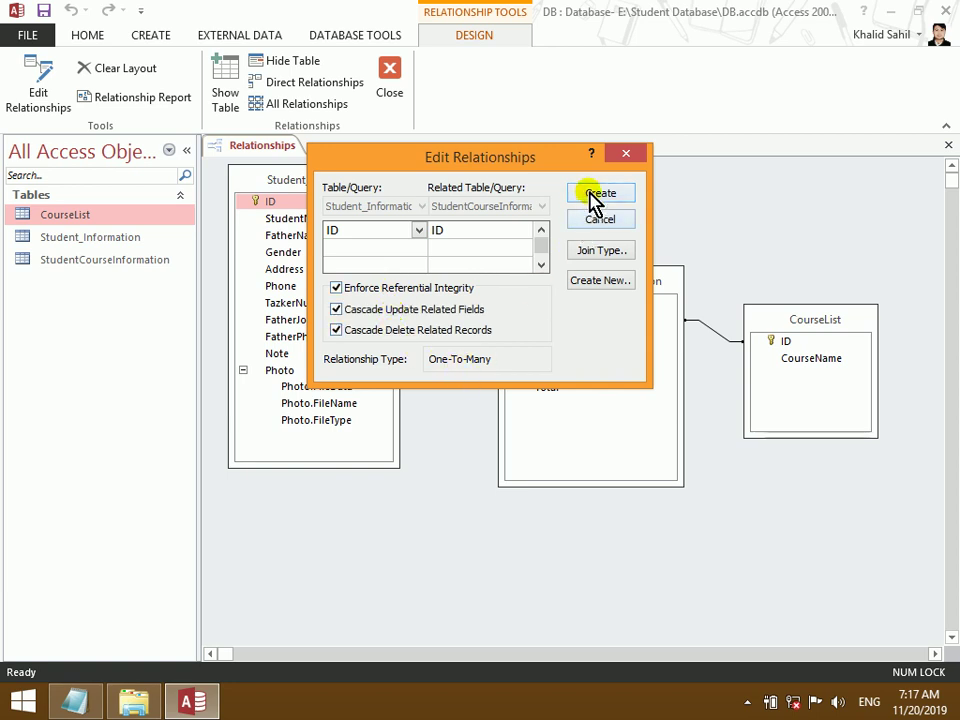
left_click(596, 194)
left_click_drag(574, 285, 567, 294)
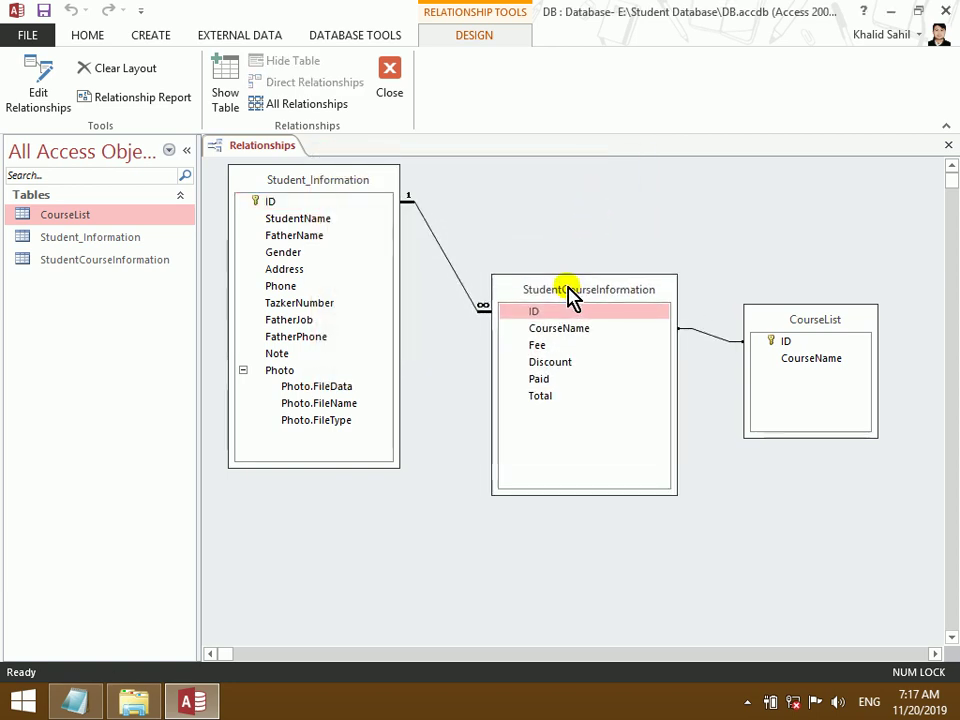
left_click_drag(316, 186, 311, 192)
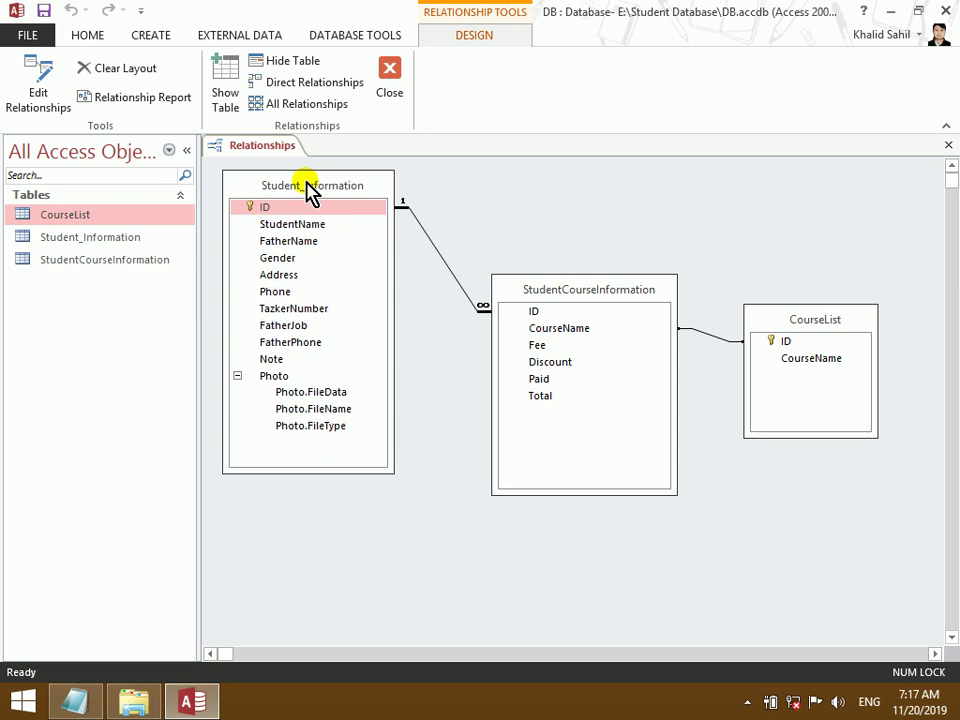
left_click_drag(580, 289, 546, 285)
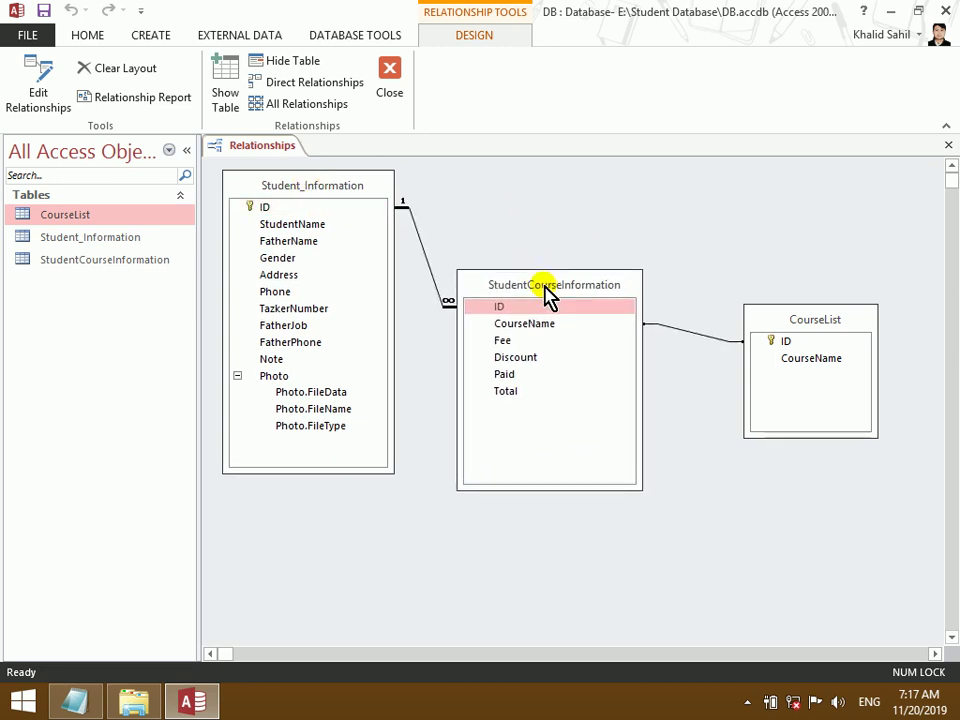
left_click(946, 146)
left_click(414, 404)
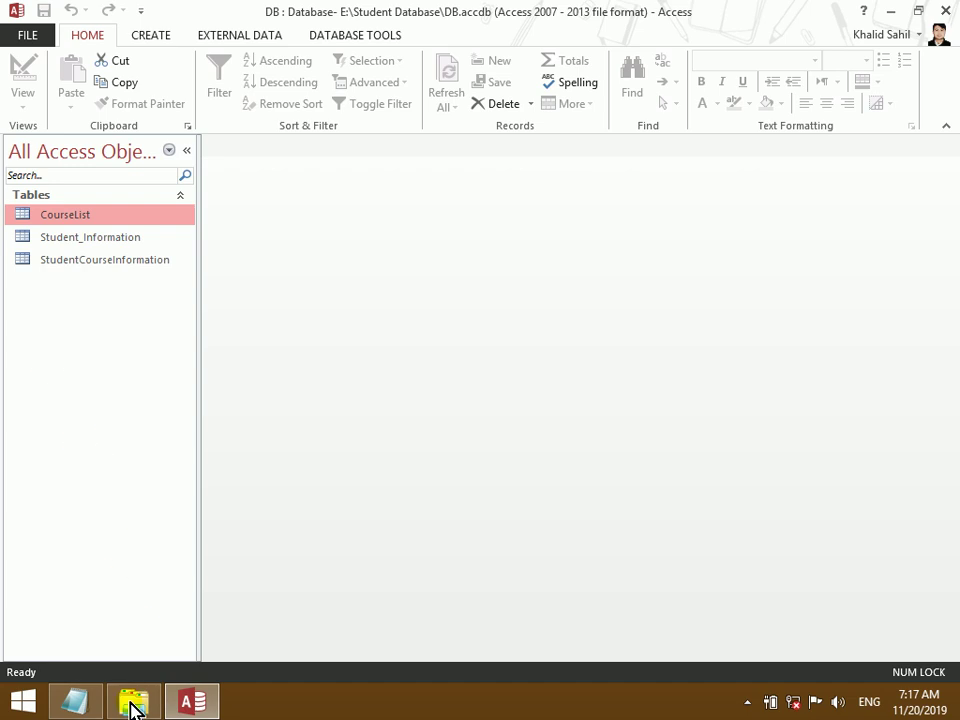
- Add a 'Relectionship' line at the end of the Notepad notes
left_click(80, 700)
scroll(118, 170, "up", 2)
left_click_drag(245, 112, 4, 64)
left_click(253, 206)
scroll(328, 325, "down", 2)
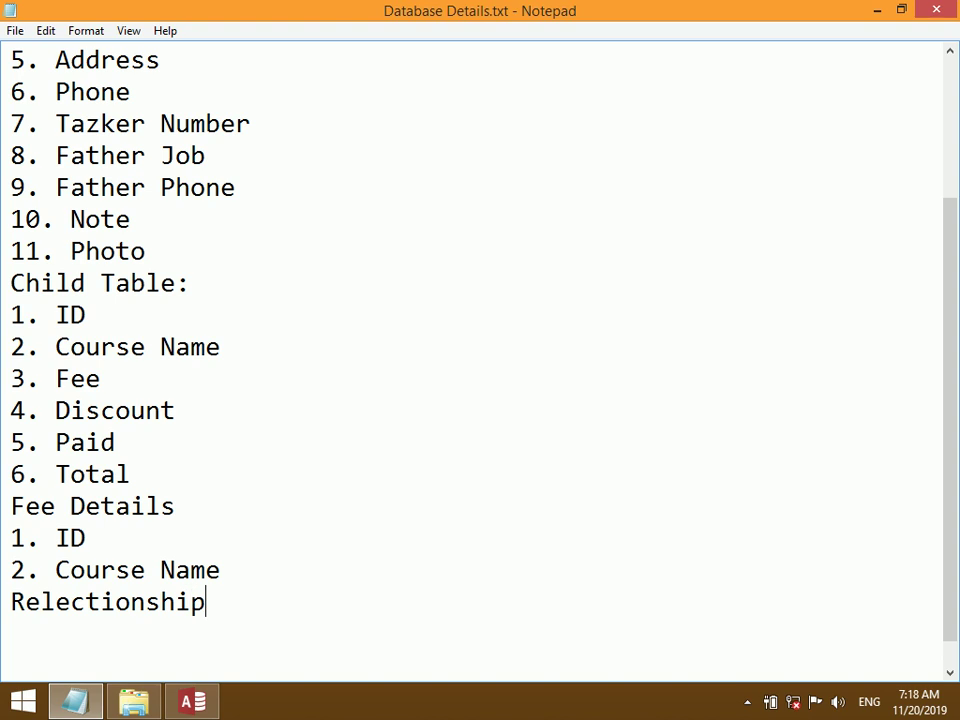
- Close Notepad and the Access database
left_click(940, 10)
left_click(150, 35)
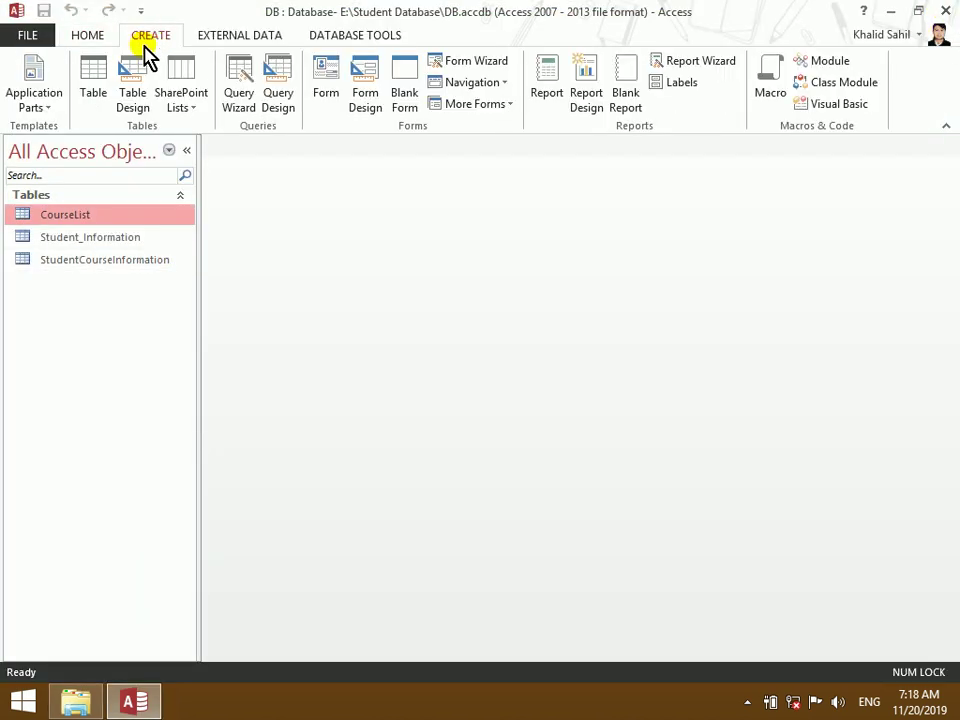
left_click(945, 8)
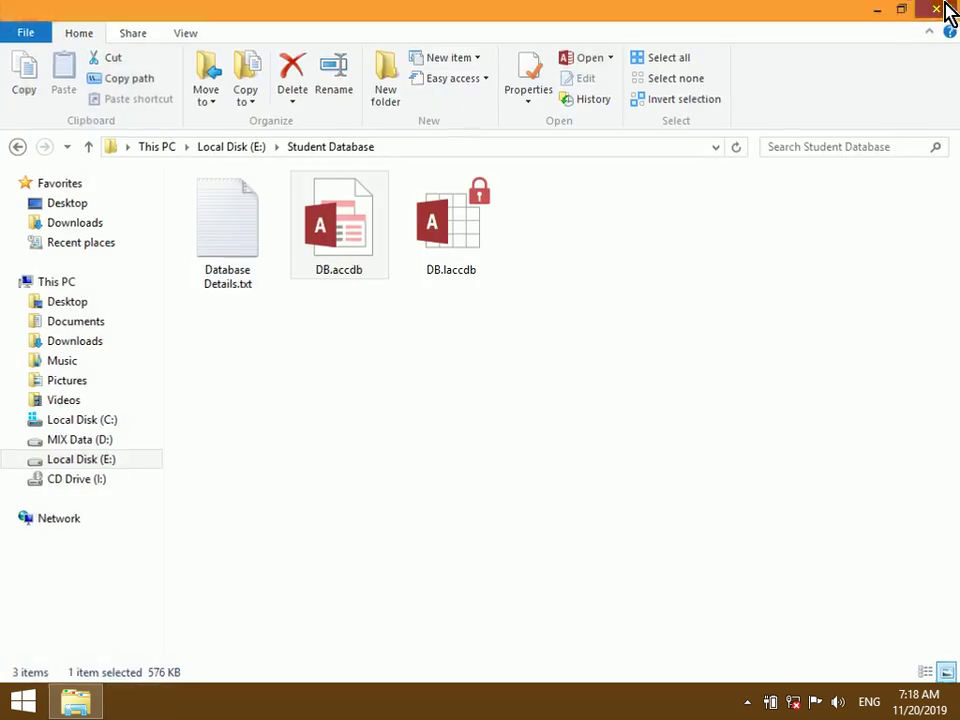